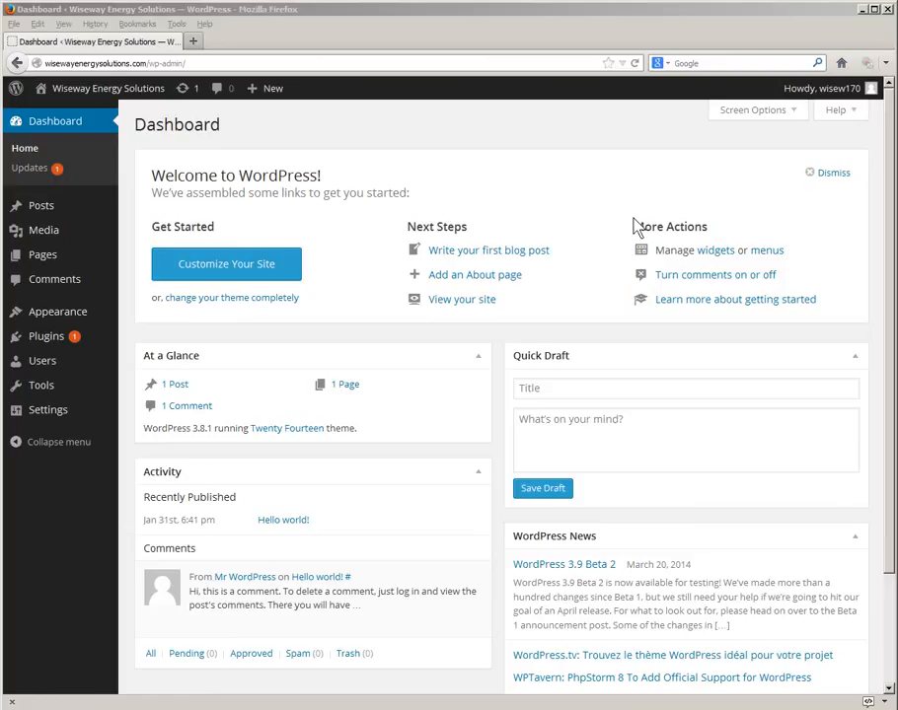
Open the list of all pages on the site.
{"action": "mouse_move", "coordinate": [45, 212]}
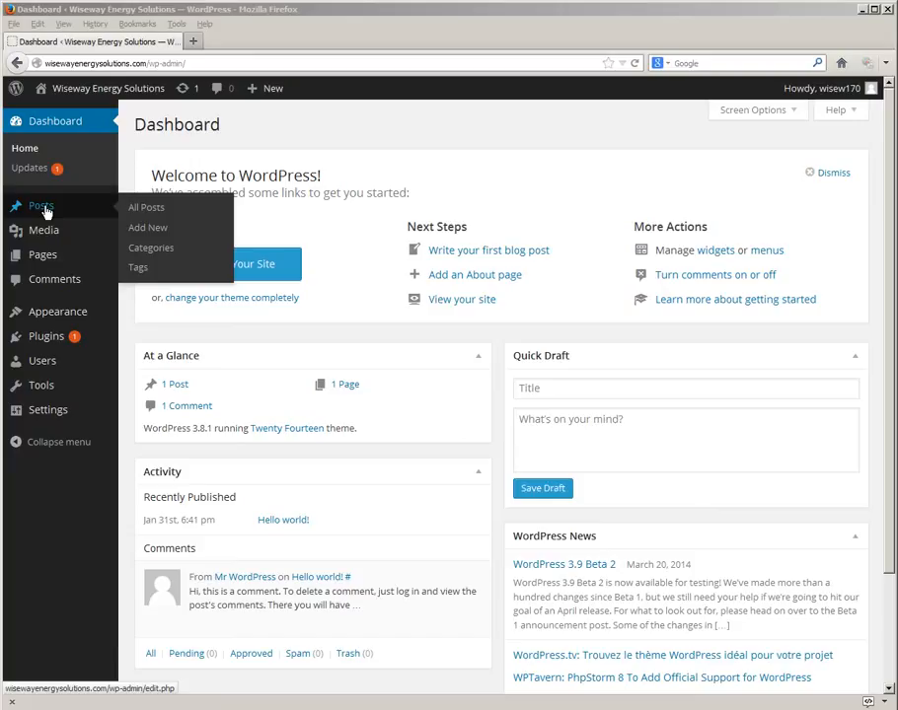
{"action": "mouse_move", "coordinate": [44, 262]}
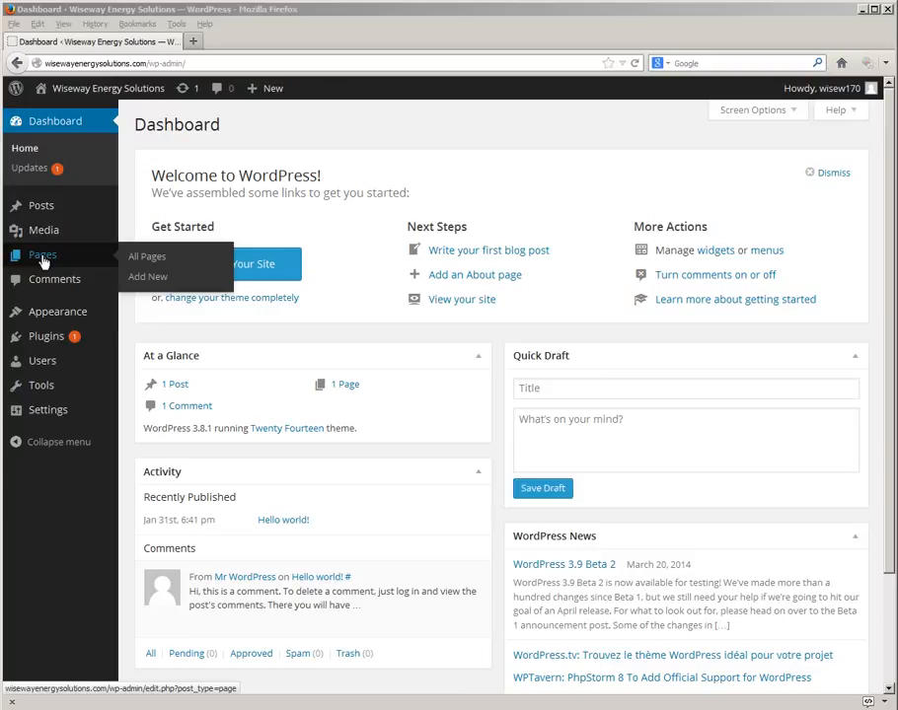
{"action": "left_click", "coordinate": [153, 260]}
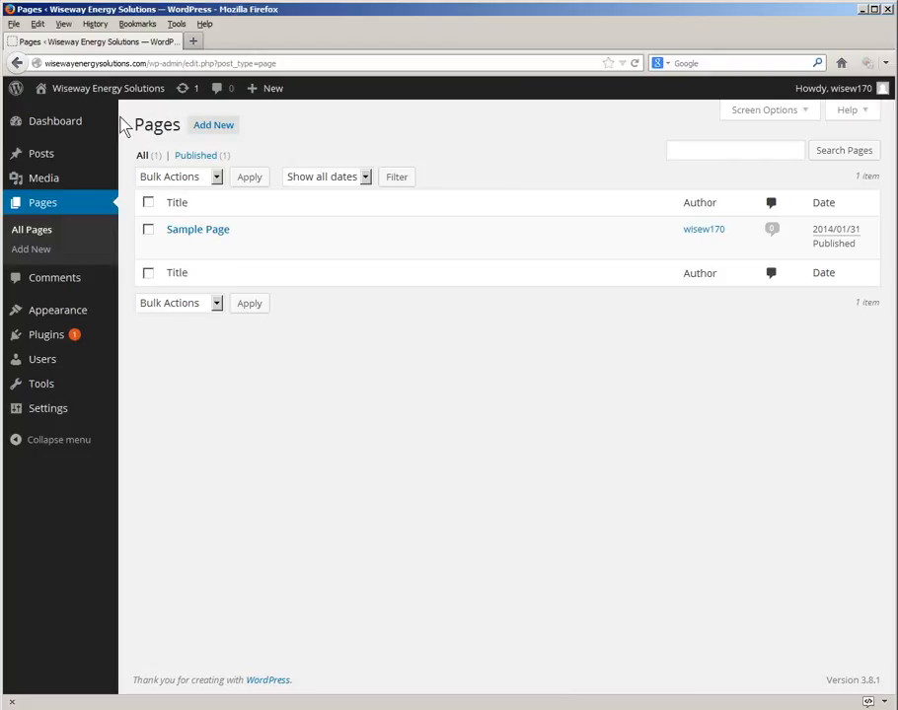
View the live site's current front page in a separate browser tab, then close that tab.
{"action": "mouse_move", "coordinate": [117, 87]}
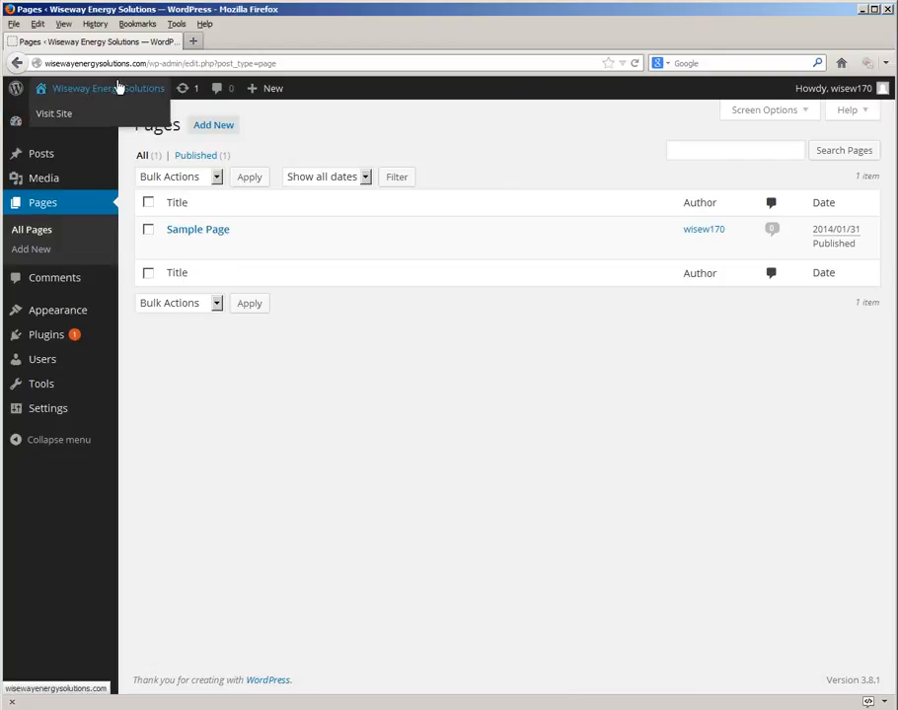
{"action": "right_click", "coordinate": [52, 120]}
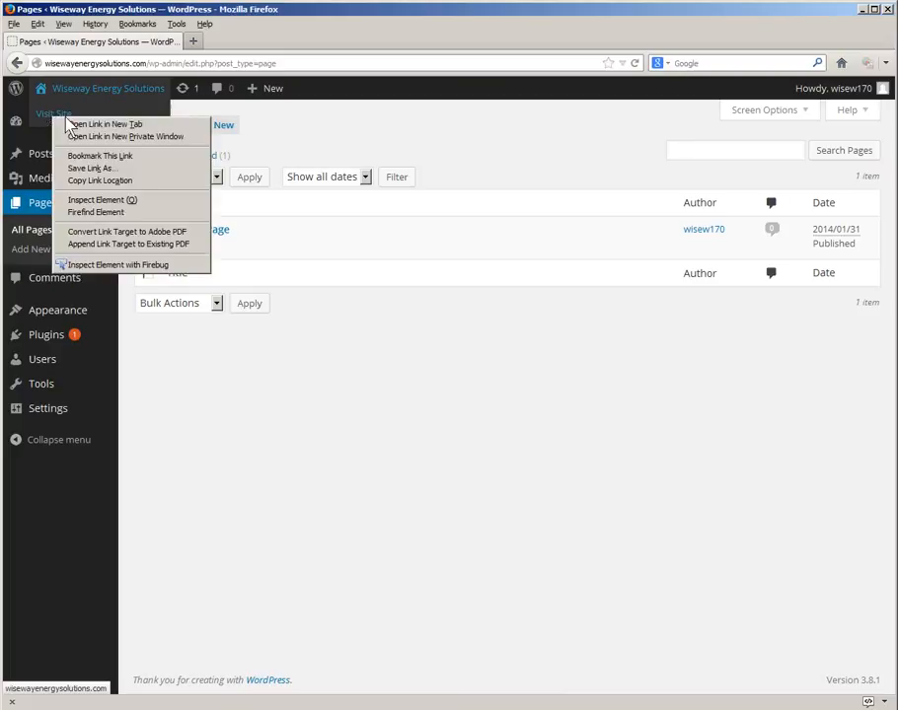
{"action": "left_click", "coordinate": [88, 126]}
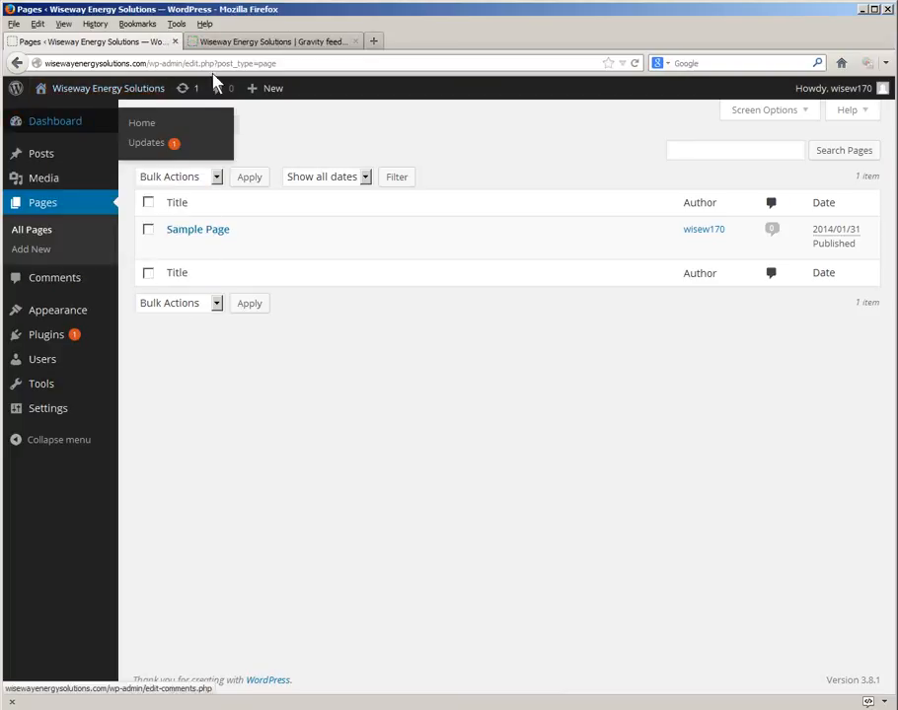
{"action": "left_click", "coordinate": [268, 45]}
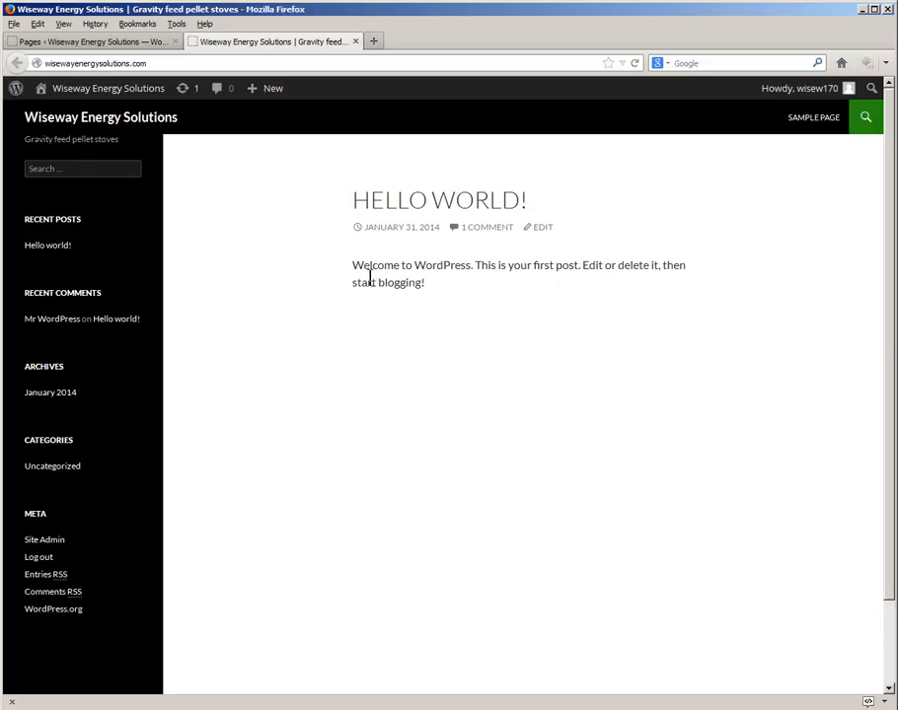
{"action": "left_click", "coordinate": [135, 44]}
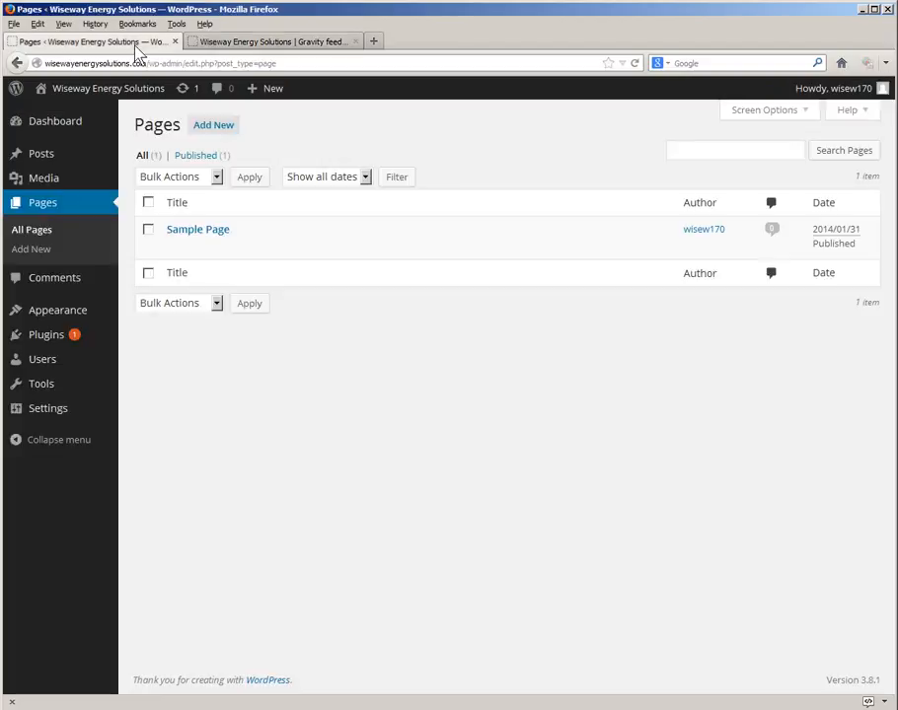
{"action": "left_click", "coordinate": [355, 41]}
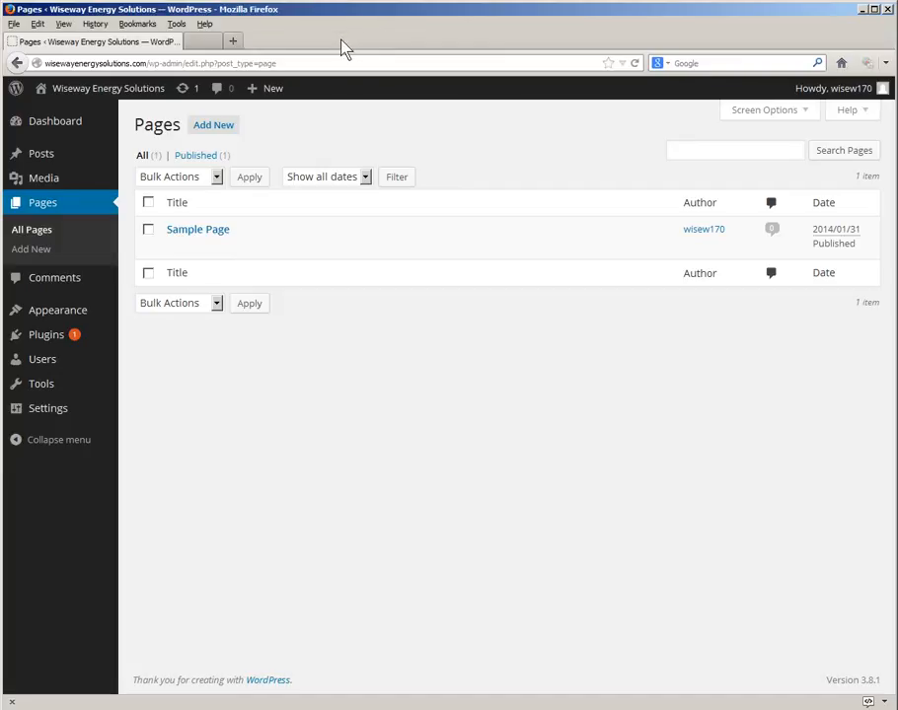
Move the Sample Page to the trash.
{"action": "mouse_move", "coordinate": [144, 237]}
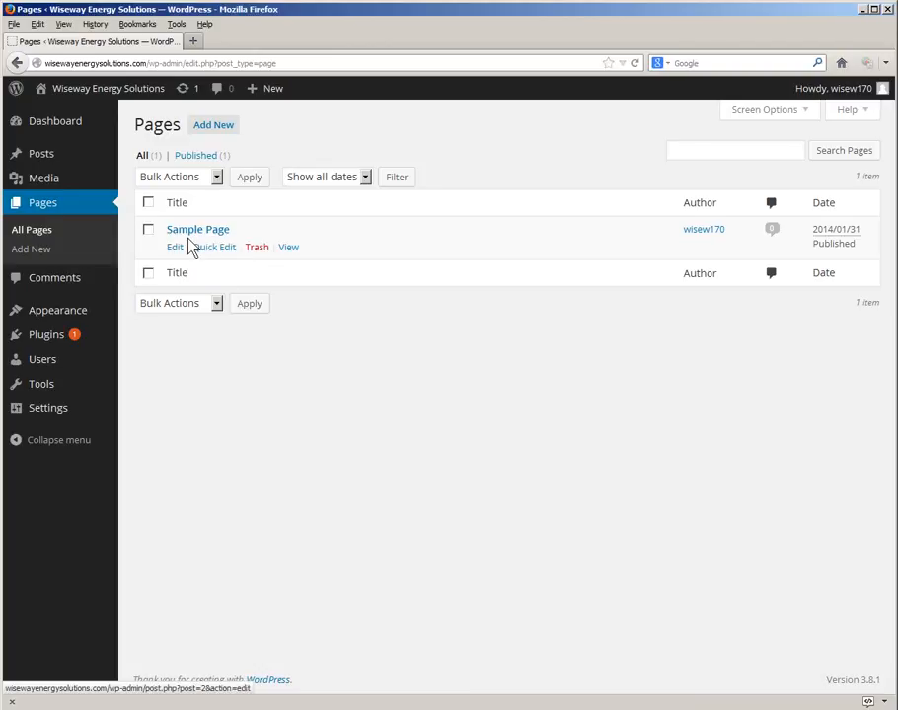
{"action": "left_click", "coordinate": [258, 248]}
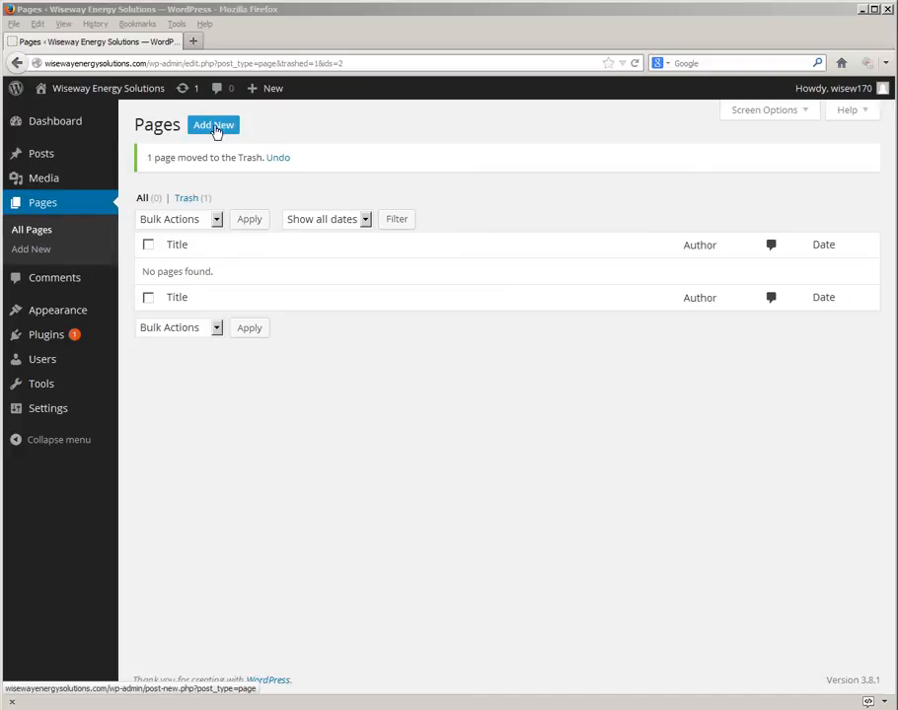
Add a new page titled "Home Page".
{"action": "left_click", "coordinate": [216, 132]}
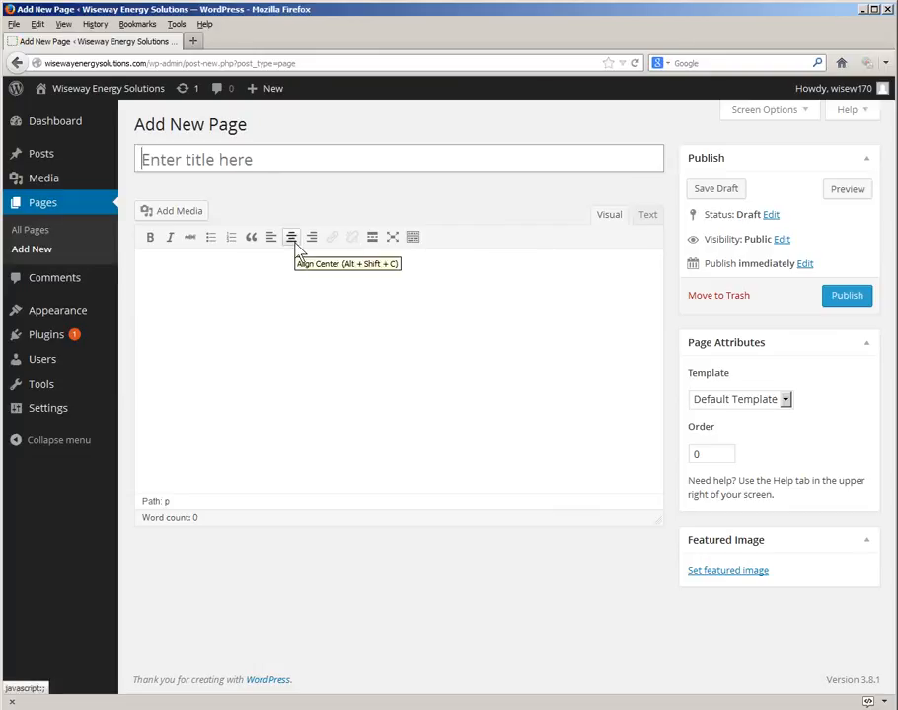
{"action": "key", "text": "shift"}
{"action": "type", "text": "Home"}
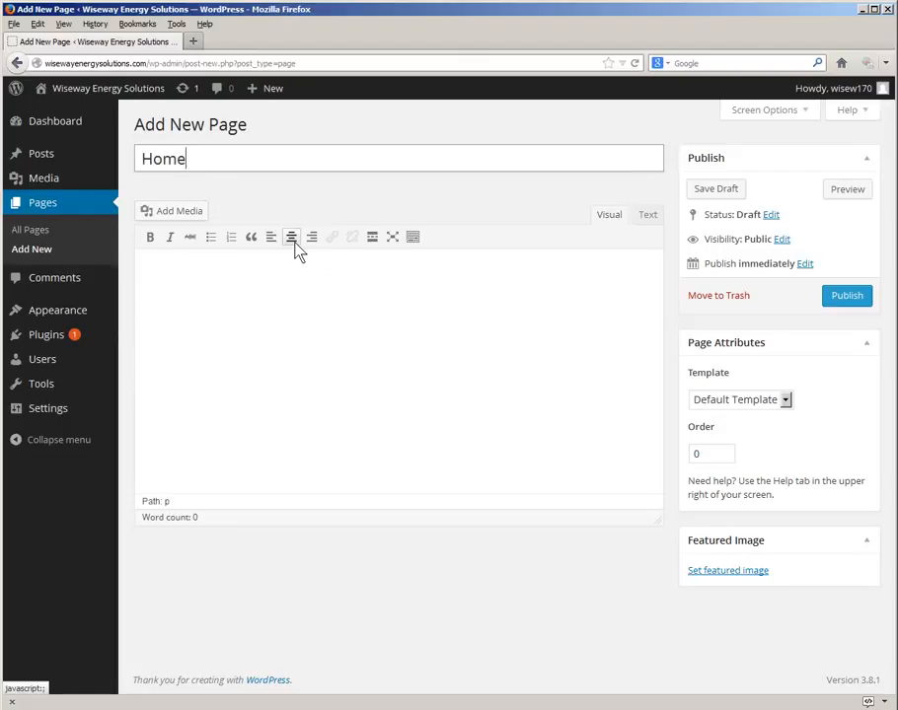
{"action": "type", "text": " Page"}
{"action": "left_click", "coordinate": [250, 297]}
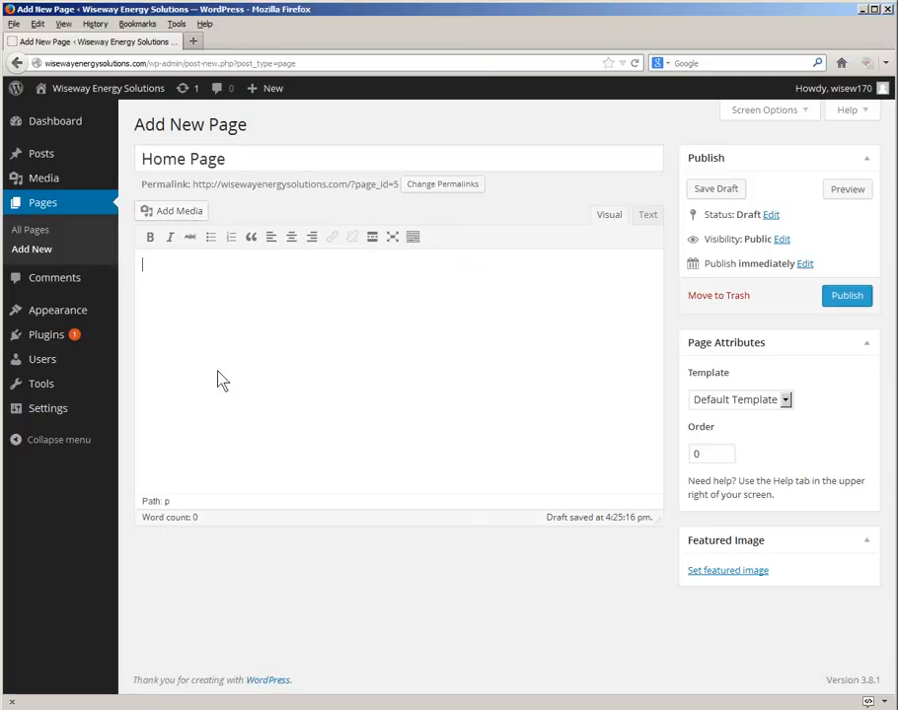
Copy the three paragraphs about the Wiseway pellet stove from Notepad++ into the body of the new page.
{"action": "key", "text": "alt+Tab"}
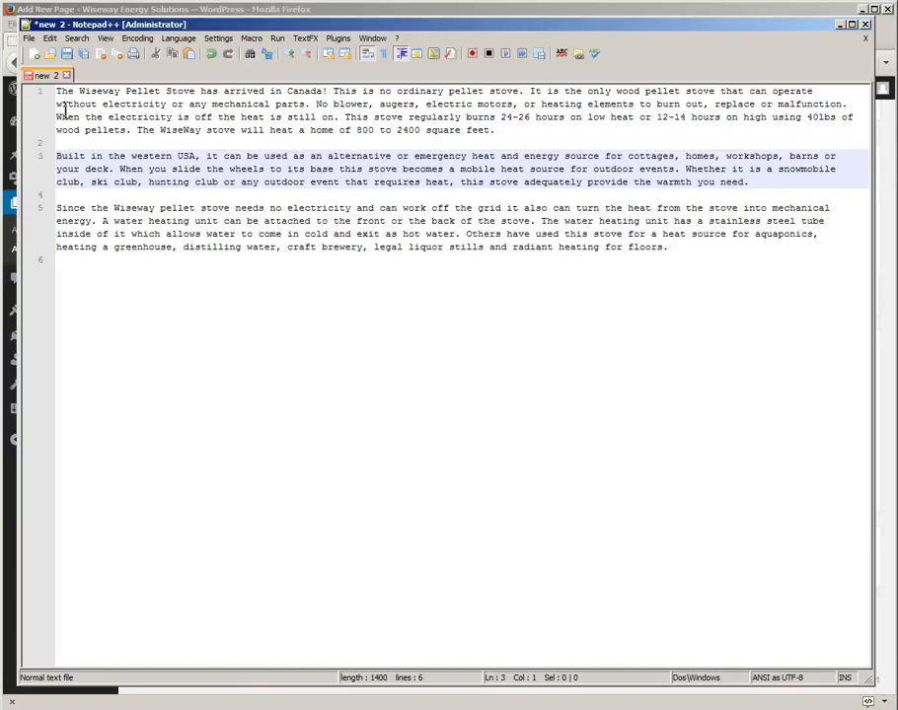
{"action": "left_click_drag", "start_coordinate": [56, 90], "coordinate": [670, 248]}
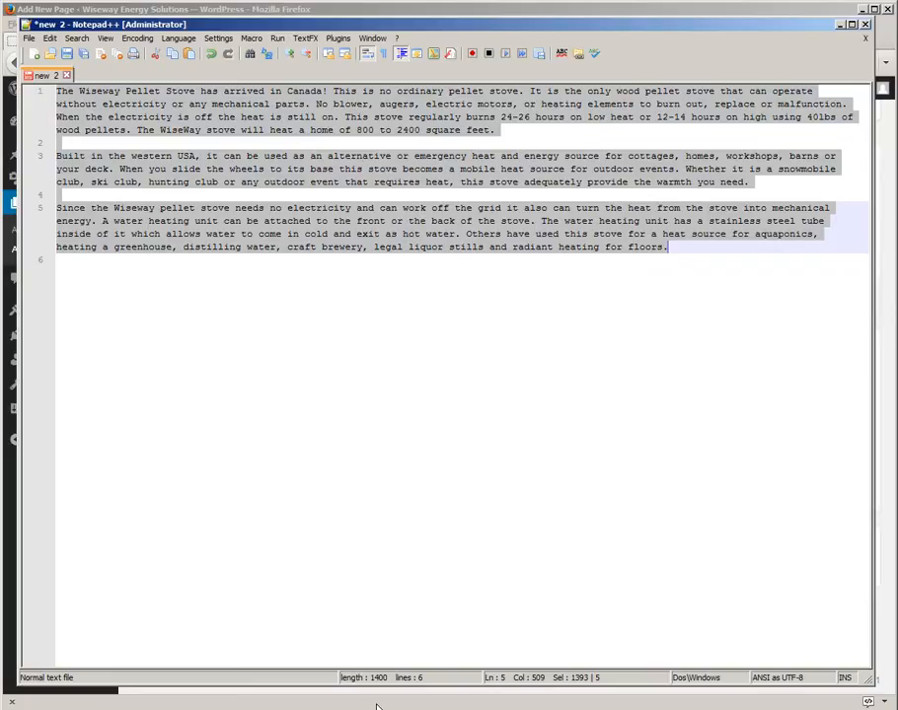
{"action": "key", "text": "alt+Tab"}
{"action": "left_click", "coordinate": [177, 280]}
{"action": "right_click", "coordinate": [177, 277]}
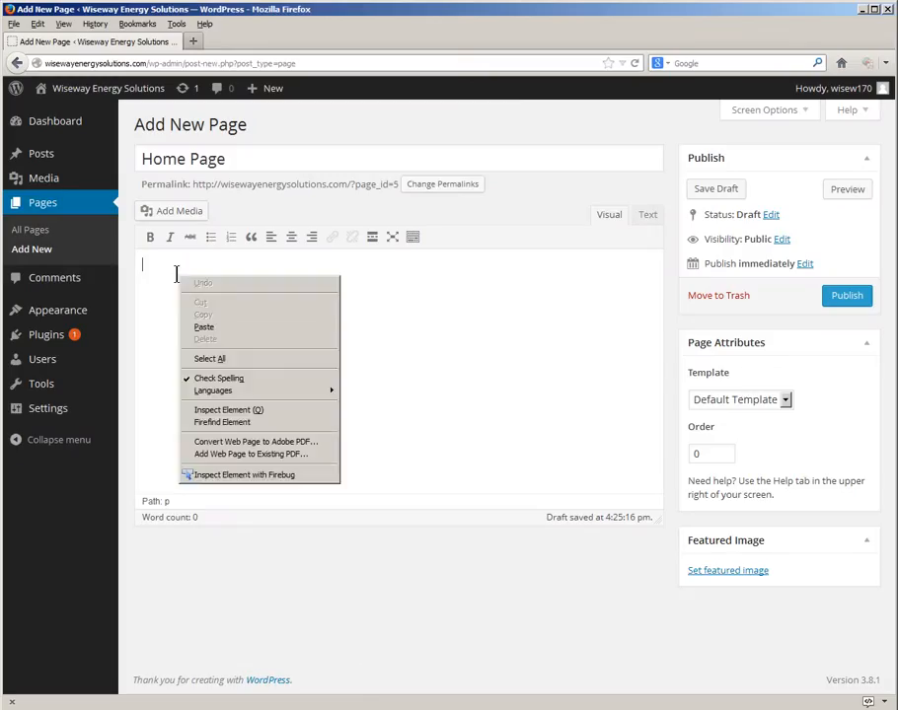
{"action": "left_click", "coordinate": [214, 330]}
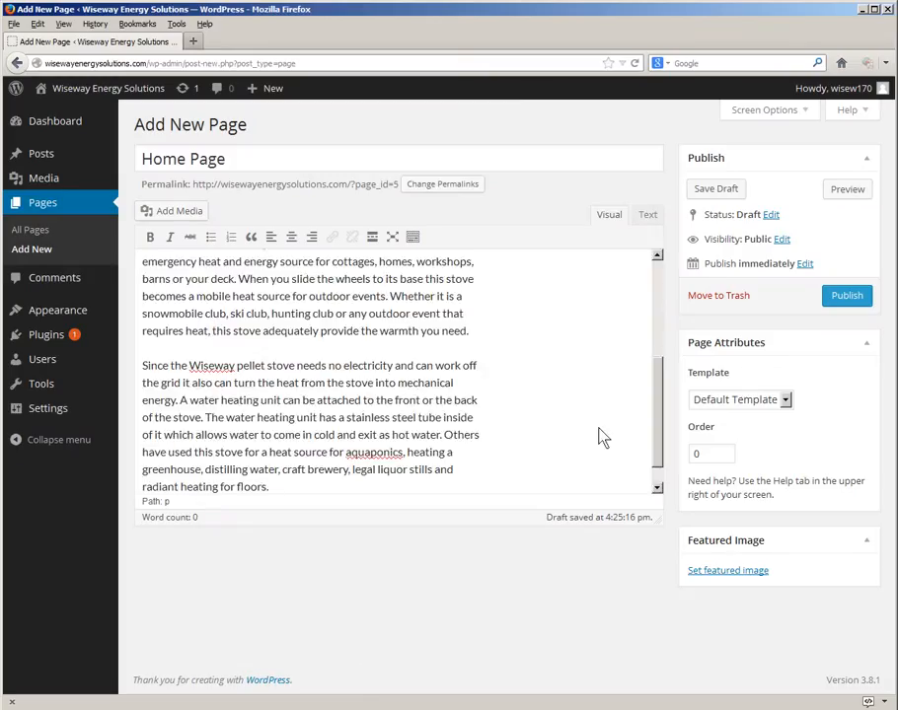
{"action": "scroll", "coordinate": [657, 425], "scroll_direction": "down", "scroll_amount": 1}
{"action": "left_click_drag", "start_coordinate": [655, 472], "coordinate": [668, 310]}
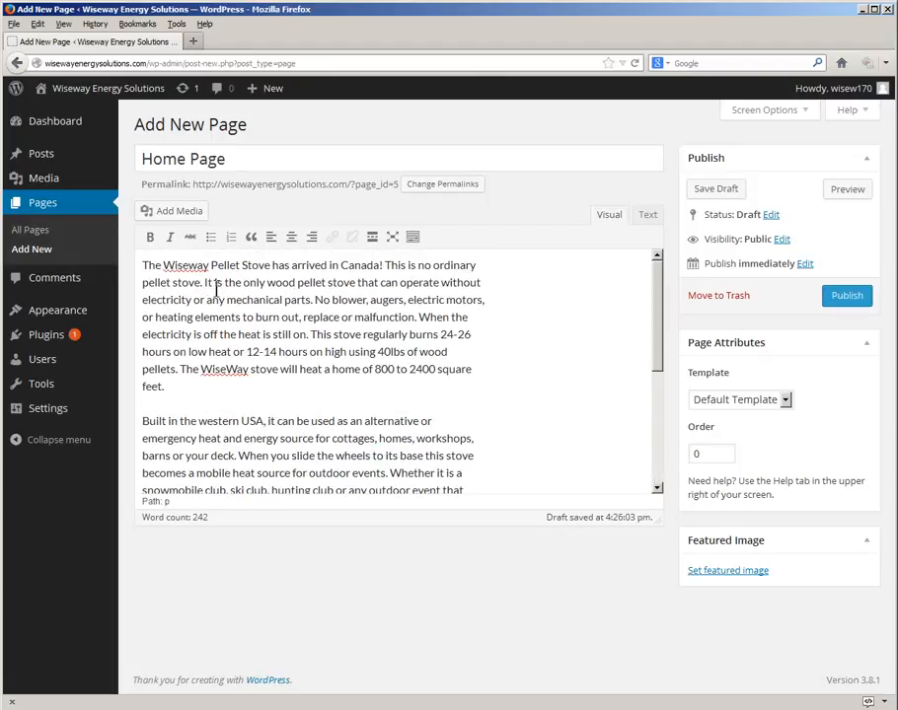
Make "Wiseway Pellet Stove" bold in the opening sentence and publish the page.
{"action": "left_click_drag", "start_coordinate": [163, 264], "coordinate": [274, 267]}
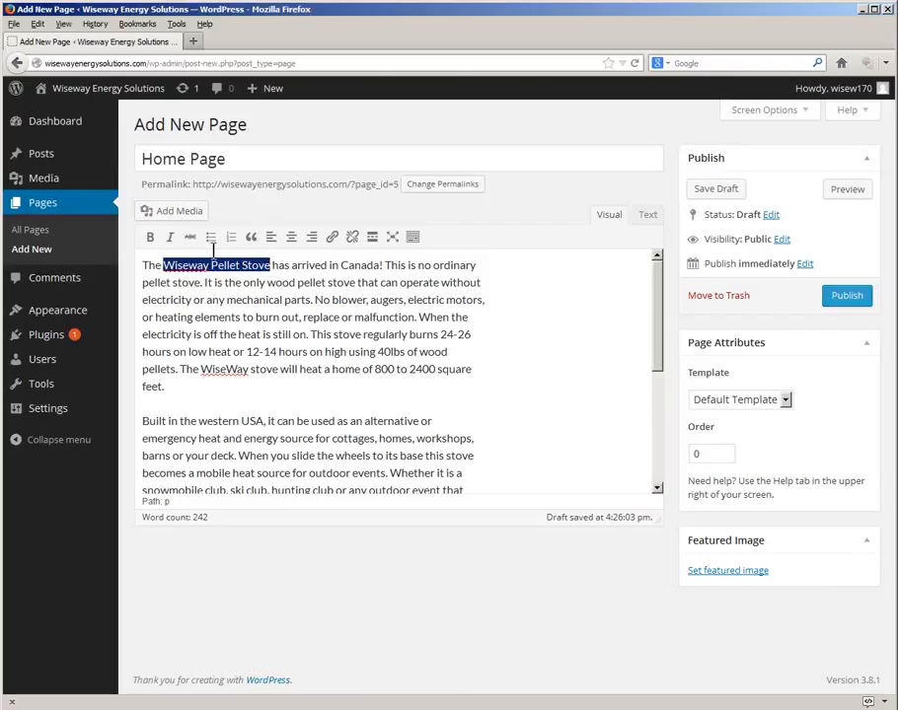
{"action": "left_click", "coordinate": [153, 239]}
{"action": "left_click", "coordinate": [267, 386]}
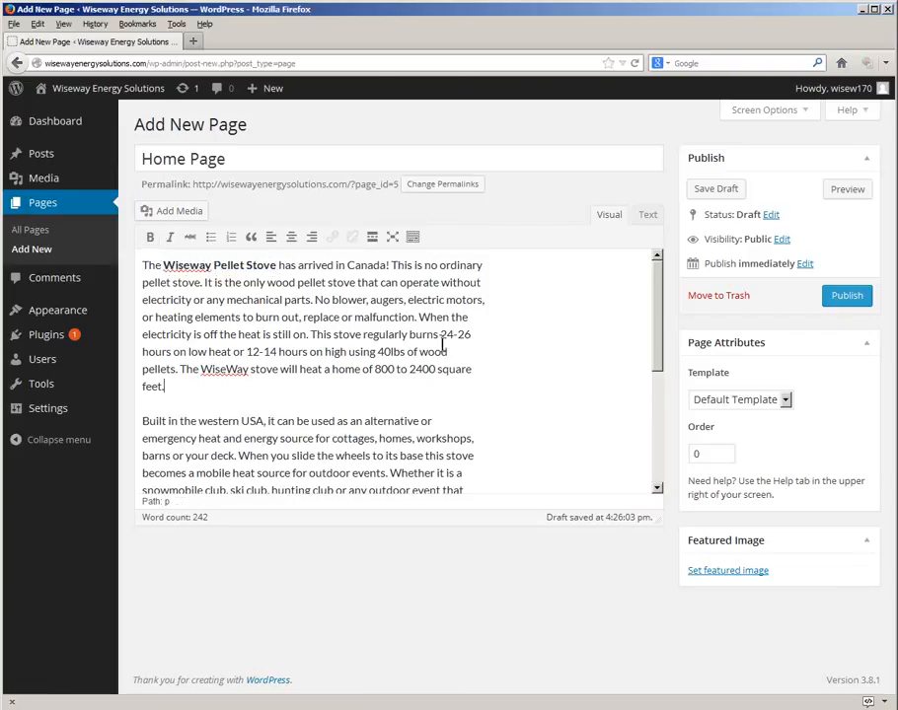
{"action": "left_click", "coordinate": [847, 298]}
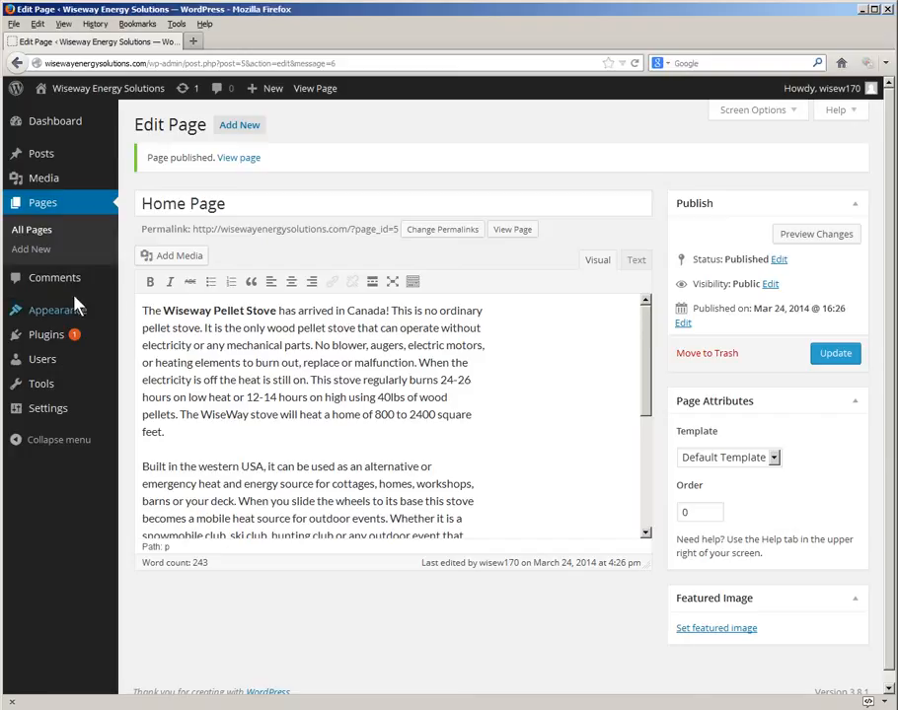
Configure the reading settings to display a static front page using Home Page, and save the changes.
{"action": "left_click", "coordinate": [55, 418]}
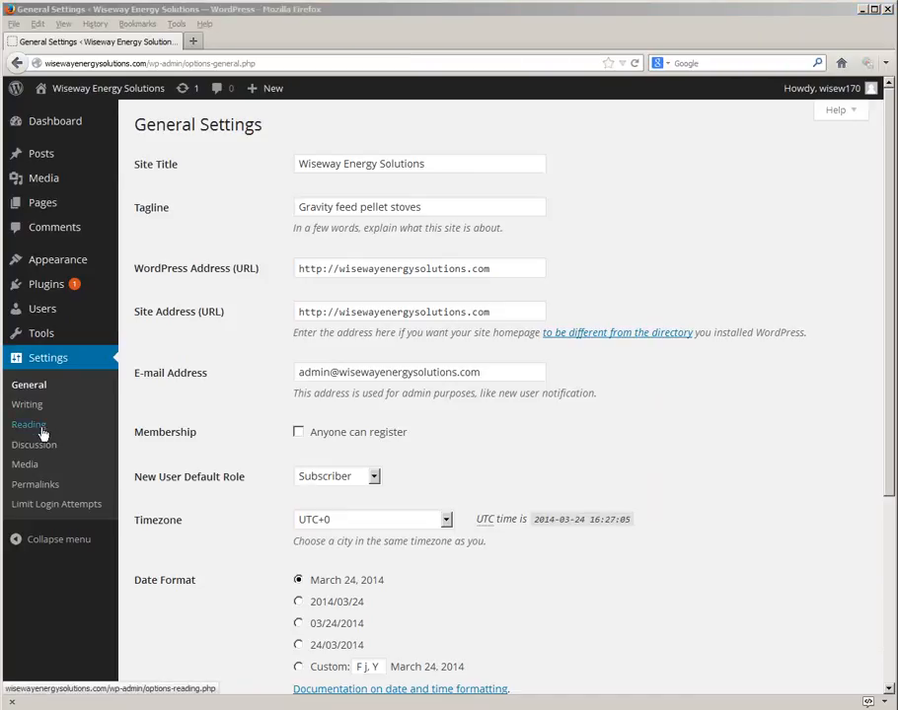
{"action": "left_click", "coordinate": [42, 434]}
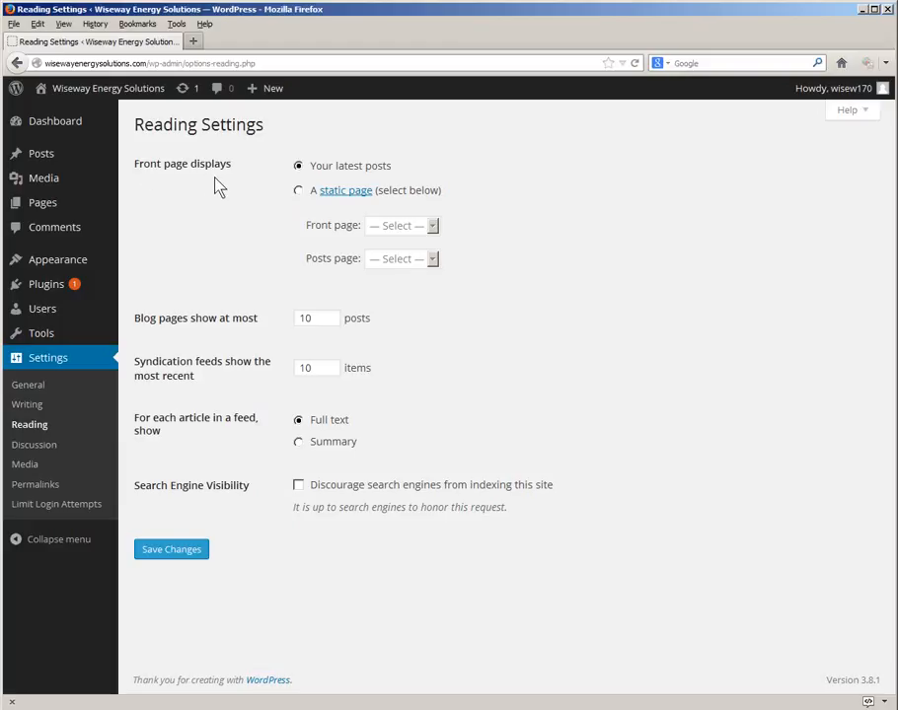
{"action": "left_click", "coordinate": [299, 192]}
{"action": "left_click", "coordinate": [434, 226]}
{"action": "left_click", "coordinate": [418, 259]}
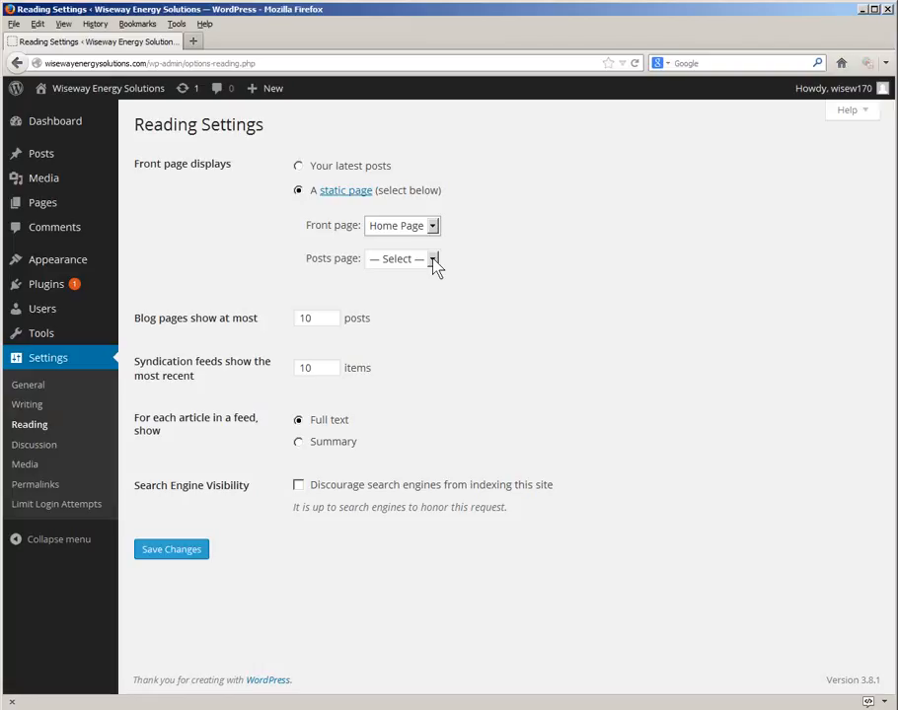
{"action": "left_click", "coordinate": [165, 553]}
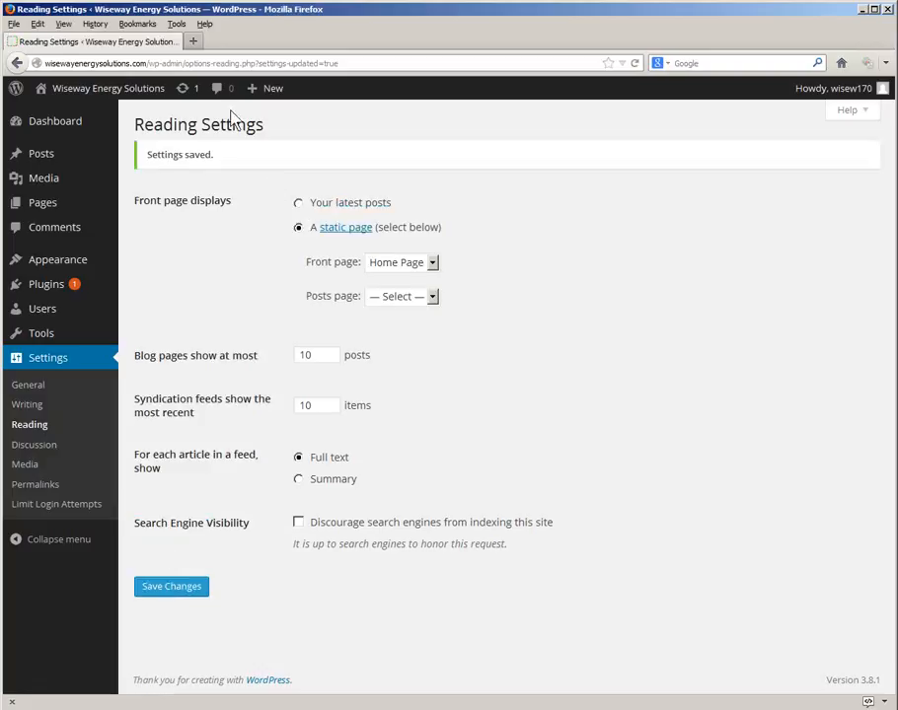
View the live site in a new browser tab and examine the front page's title, body text and comment area.
{"action": "mouse_move", "coordinate": [91, 97]}
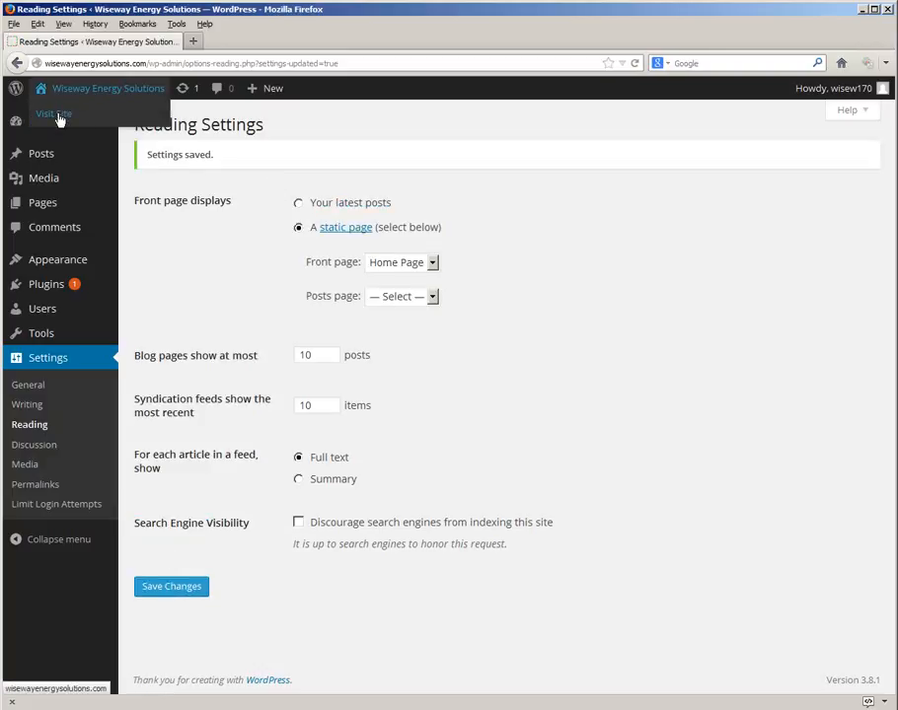
{"action": "right_click", "coordinate": [59, 118]}
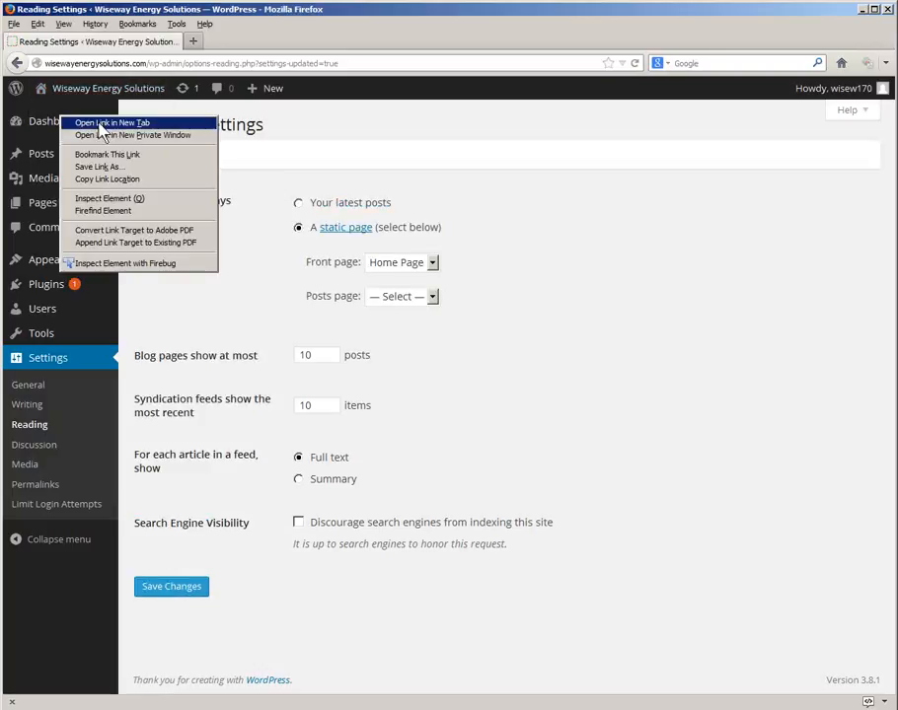
{"action": "left_click", "coordinate": [71, 123]}
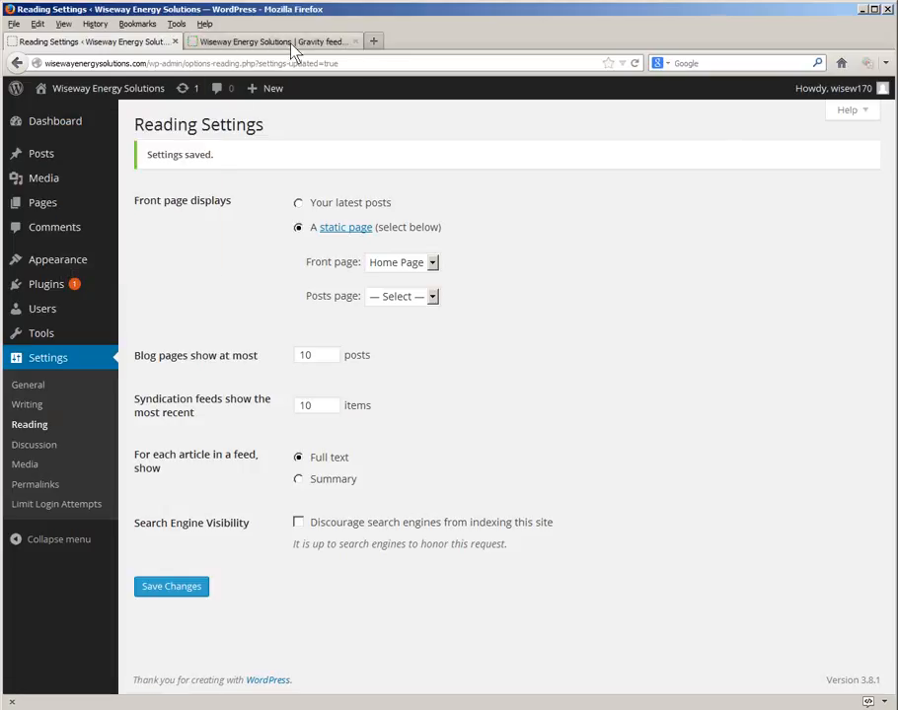
{"action": "left_click", "coordinate": [286, 41]}
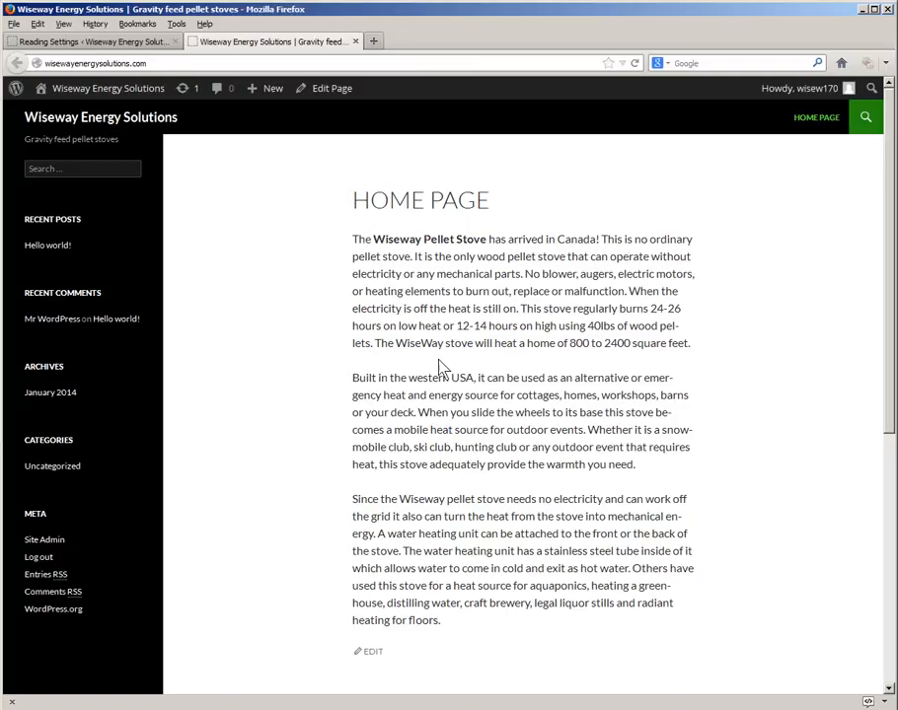
{"action": "left_click_drag", "start_coordinate": [354, 196], "coordinate": [495, 211]}
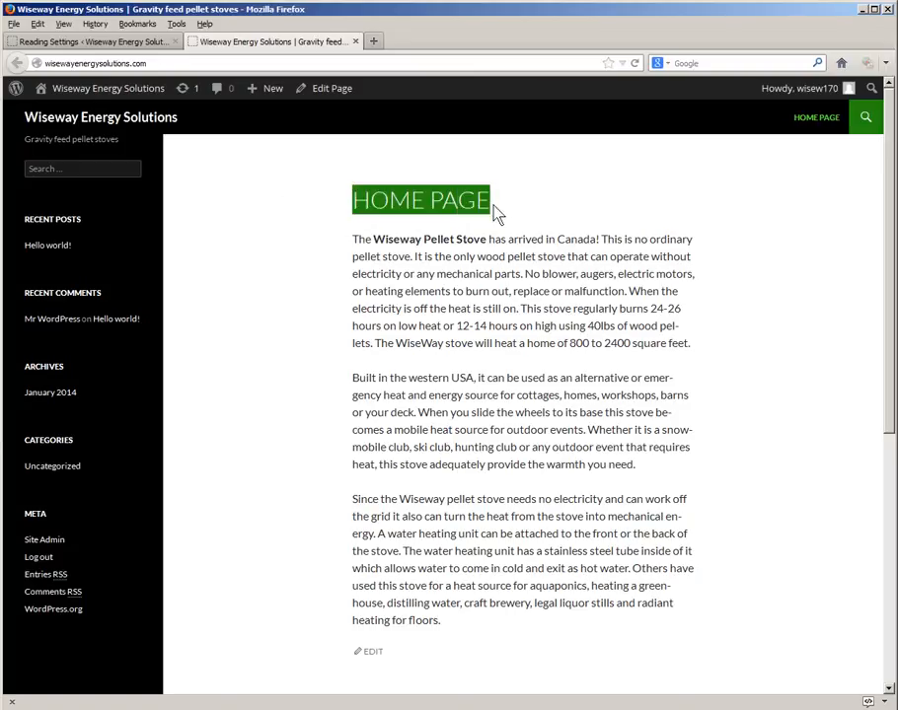
{"action": "left_click", "coordinate": [352, 201]}
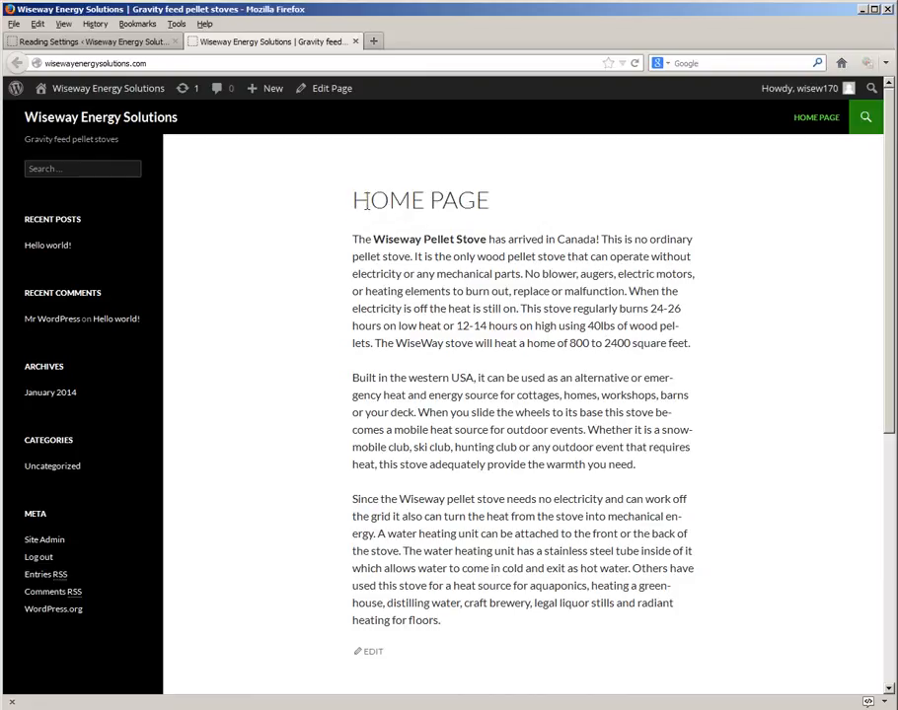
{"action": "left_click_drag", "start_coordinate": [356, 200], "coordinate": [503, 210]}
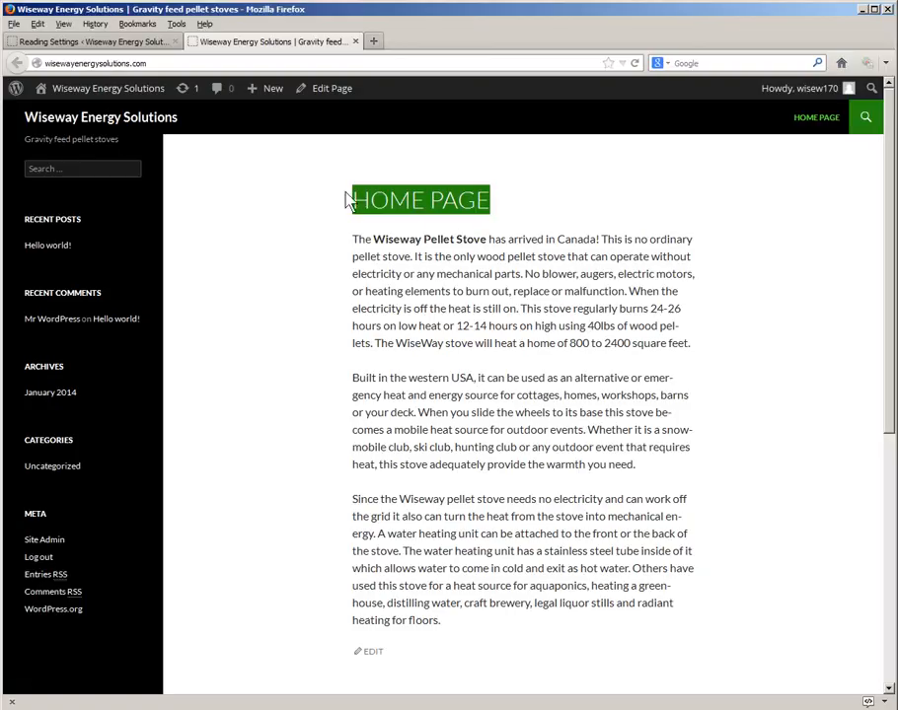
{"action": "scroll", "coordinate": [419, 431], "scroll_direction": "down", "scroll_amount": 5}
{"action": "scroll", "coordinate": [412, 445], "scroll_direction": "up", "scroll_amount": 2}
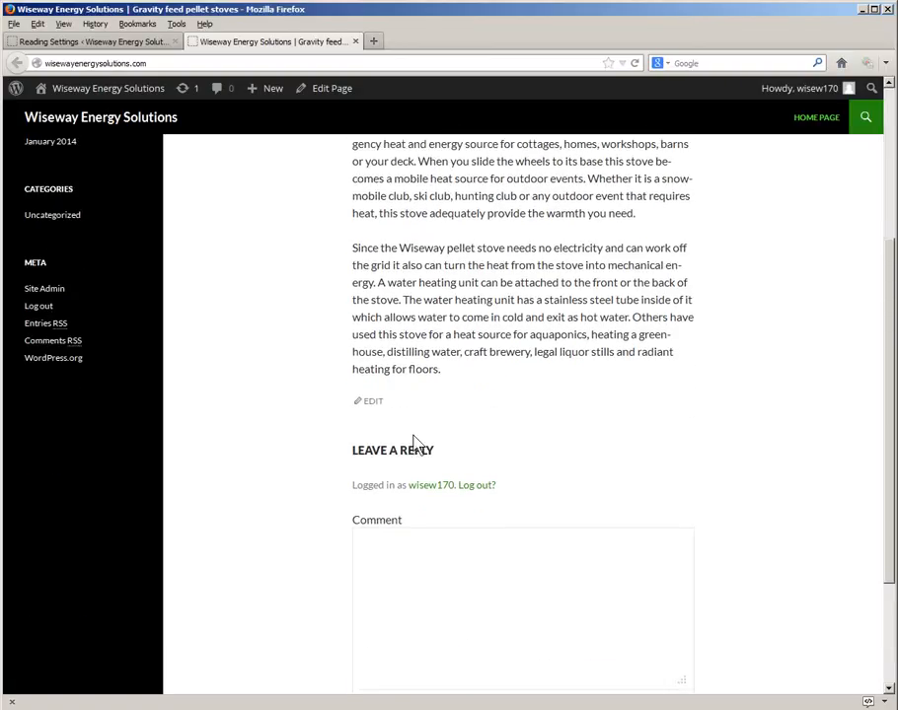
{"action": "scroll", "coordinate": [412, 434], "scroll_direction": "down", "scroll_amount": 2}
{"action": "scroll", "coordinate": [412, 434], "scroll_direction": "up", "scroll_amount": 5}
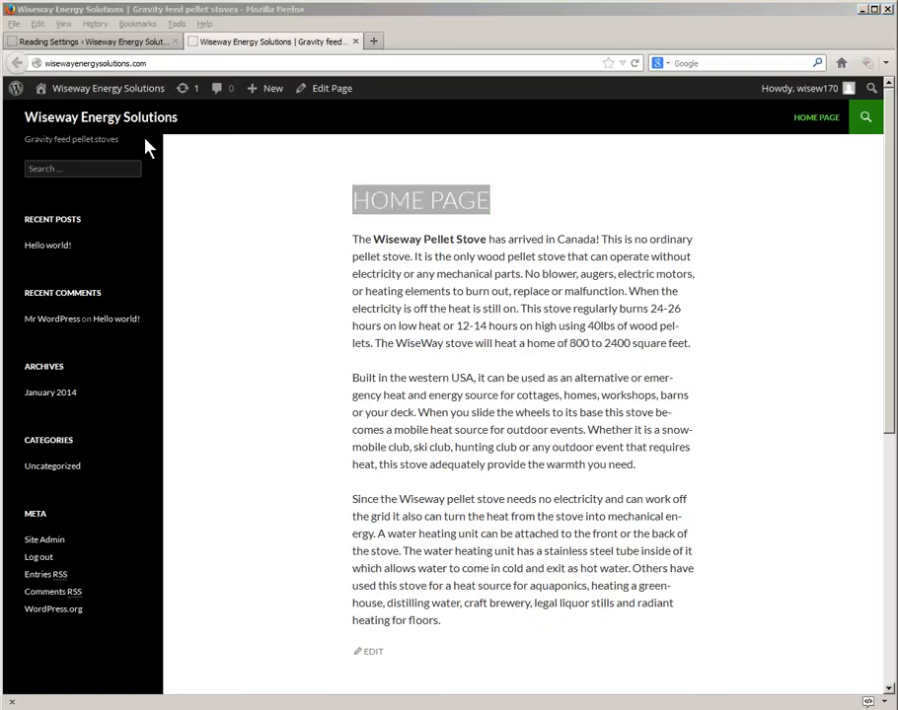
Return to the WordPress admin and start a new page titled "Videos".
{"action": "left_click", "coordinate": [107, 43]}
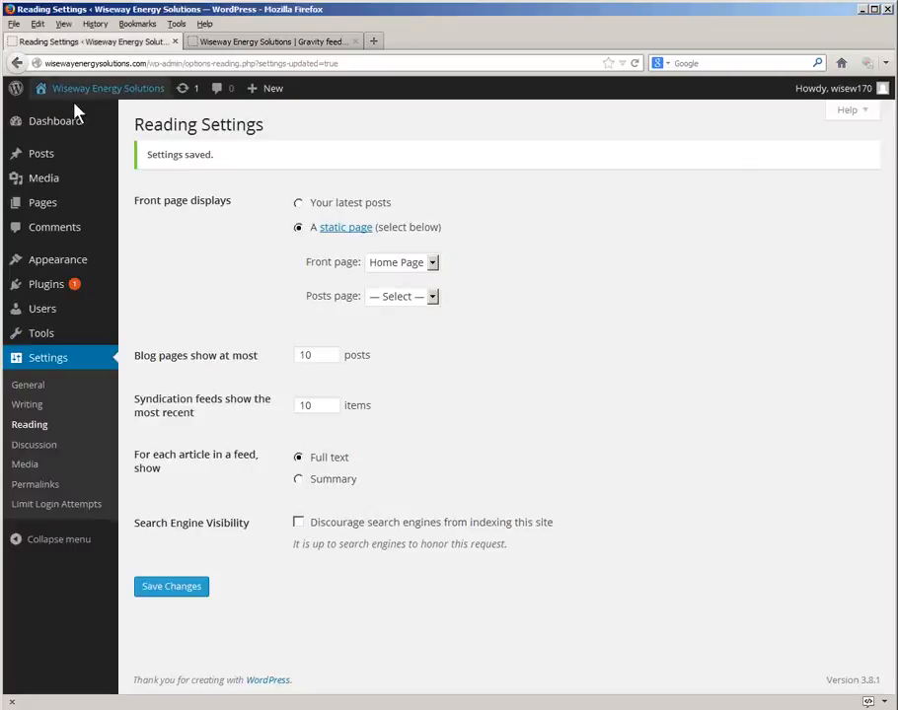
{"action": "left_click", "coordinate": [39, 209]}
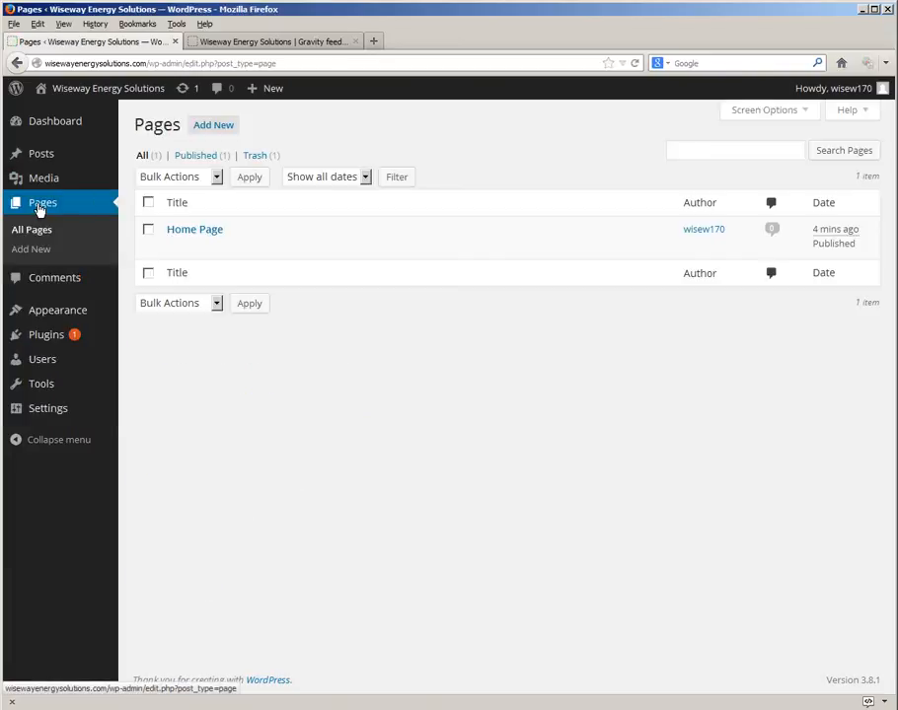
{"action": "left_click", "coordinate": [219, 132]}
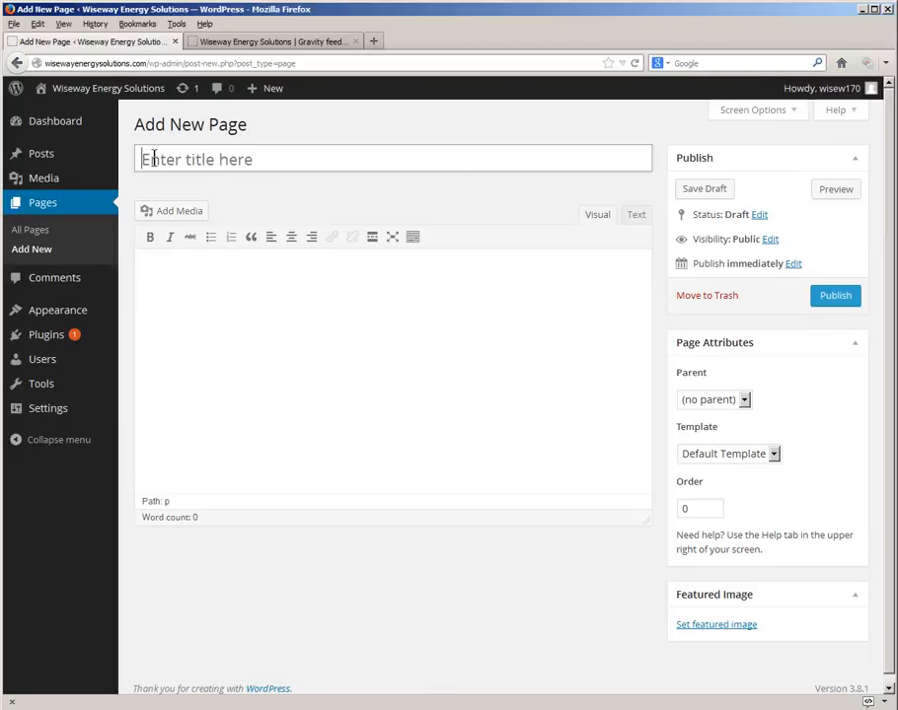
{"action": "type", "text": "Videos"}
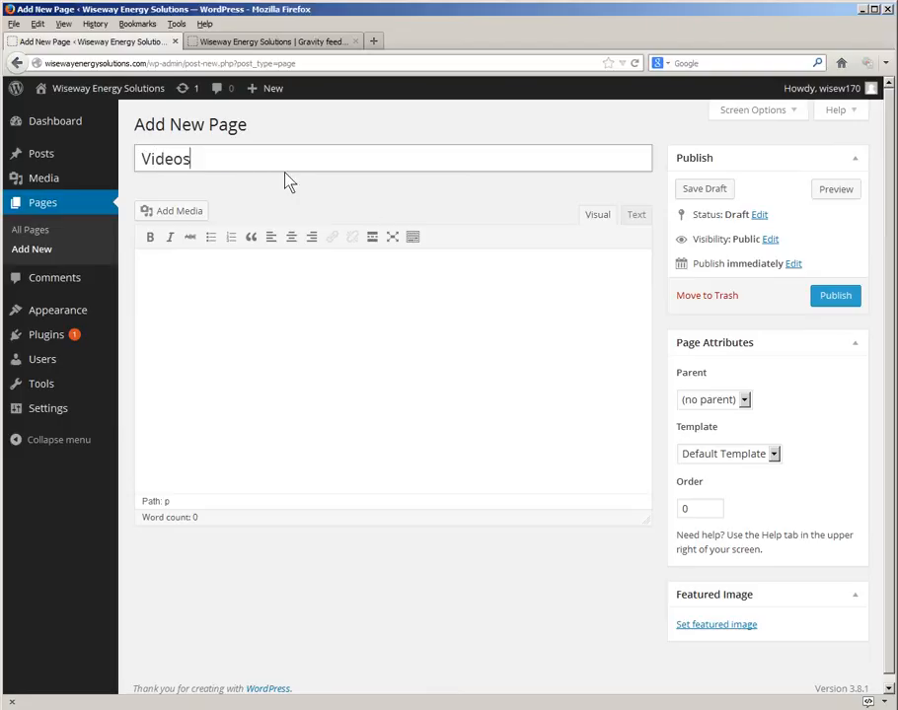
Copy the first video heading, ending in "Using the stove from light up", from the Notepad++ list into the page body.
{"action": "left_click", "coordinate": [227, 269]}
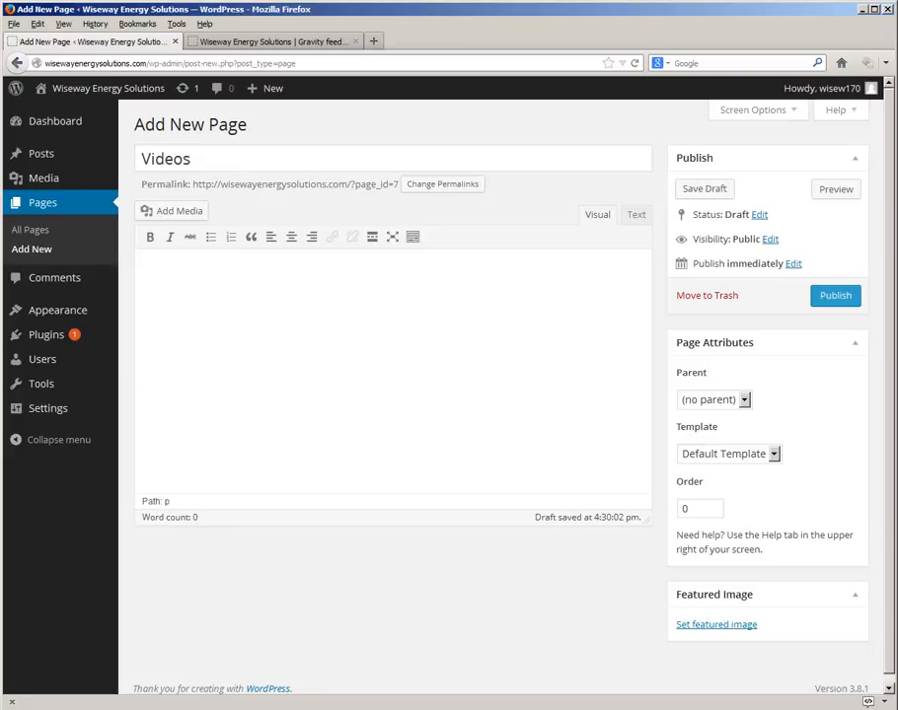
{"action": "key", "text": "alt+Tab"}
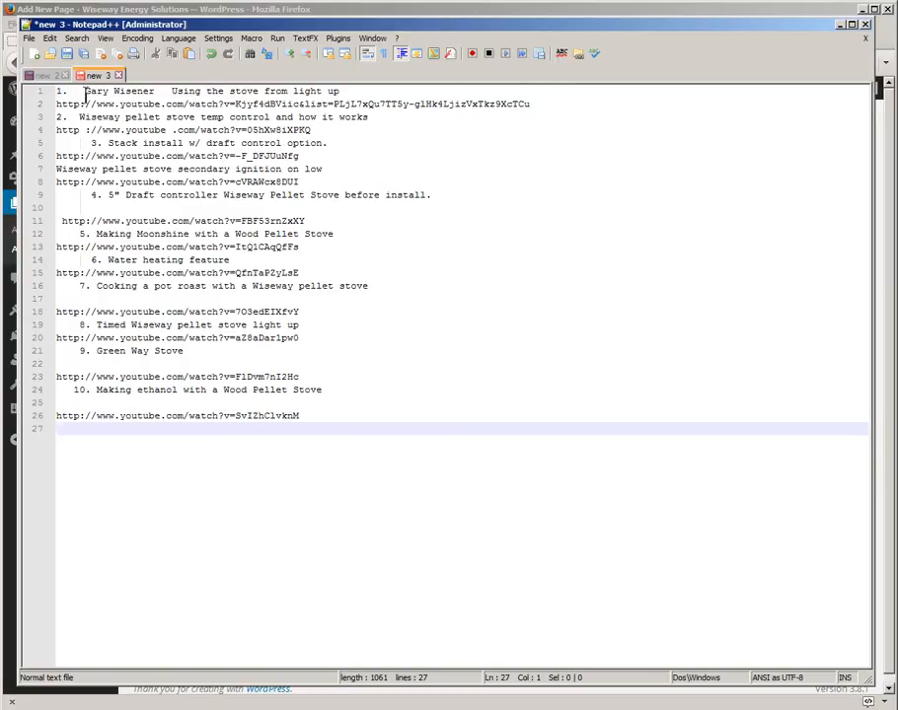
{"action": "left_click_drag", "start_coordinate": [85, 95], "coordinate": [341, 87]}
{"action": "key", "text": "ctrl+c"}
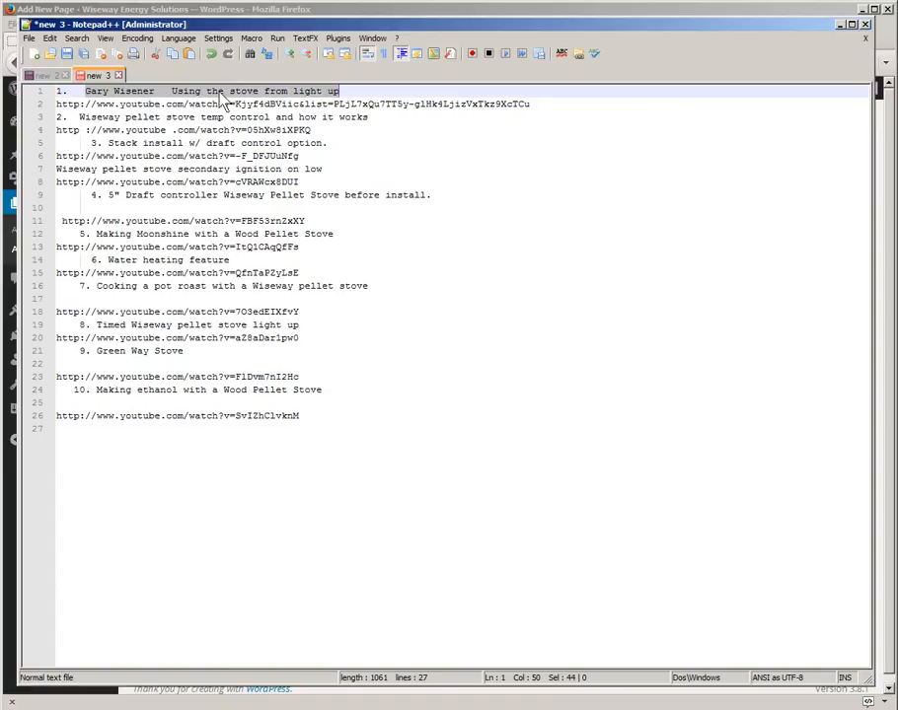
{"action": "left_click", "coordinate": [303, 703]}
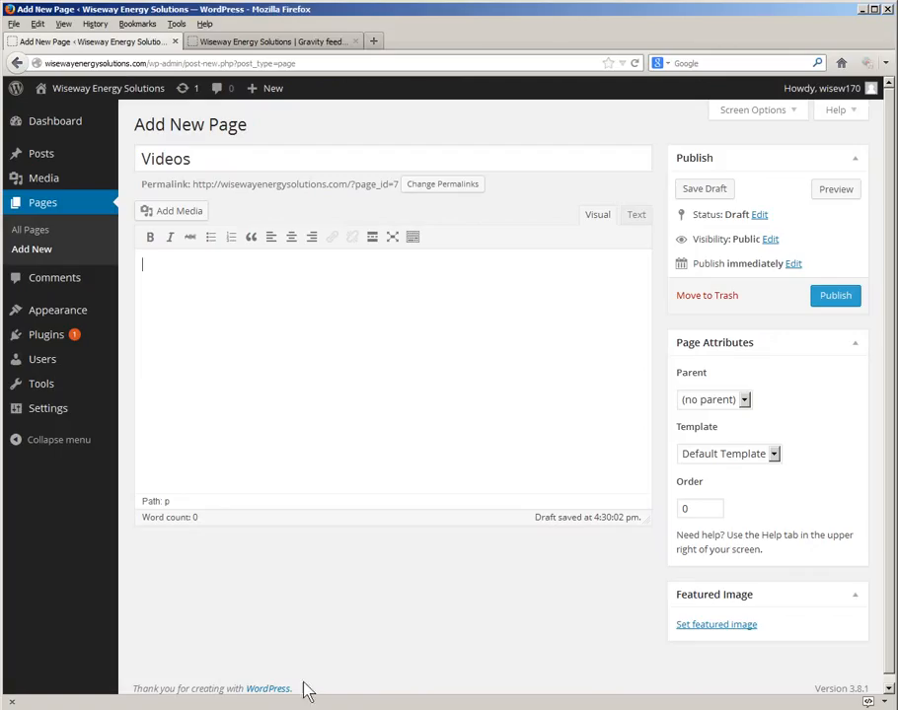
{"action": "key", "text": "ctrl+v"}
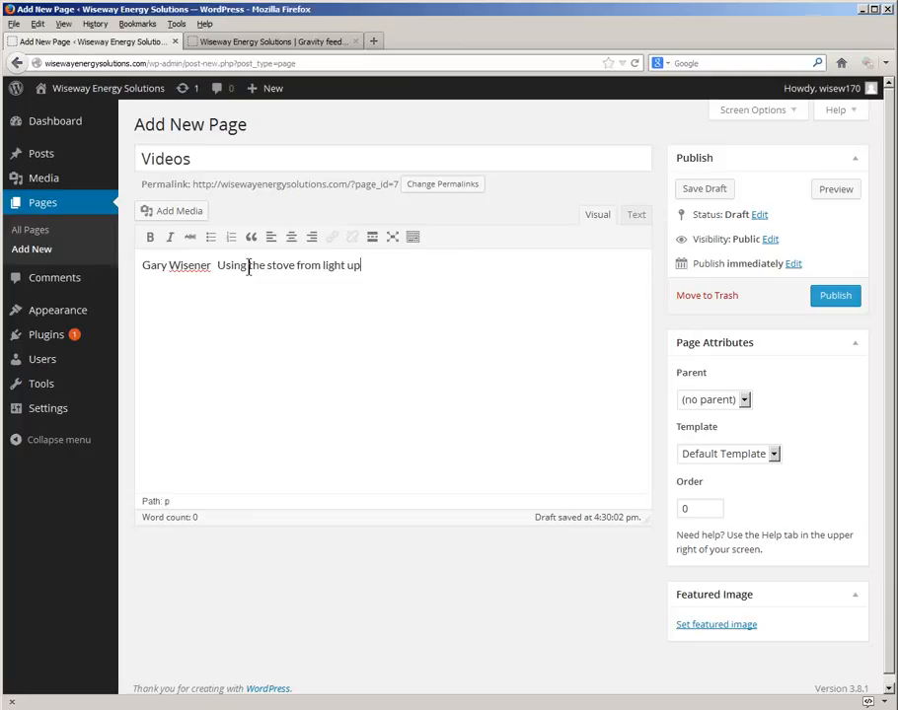
Punctuate the pasted heading with a hyphen before "Using" and a closing colon, and switch the page body to its HTML source.
{"action": "left_click", "coordinate": [218, 268]}
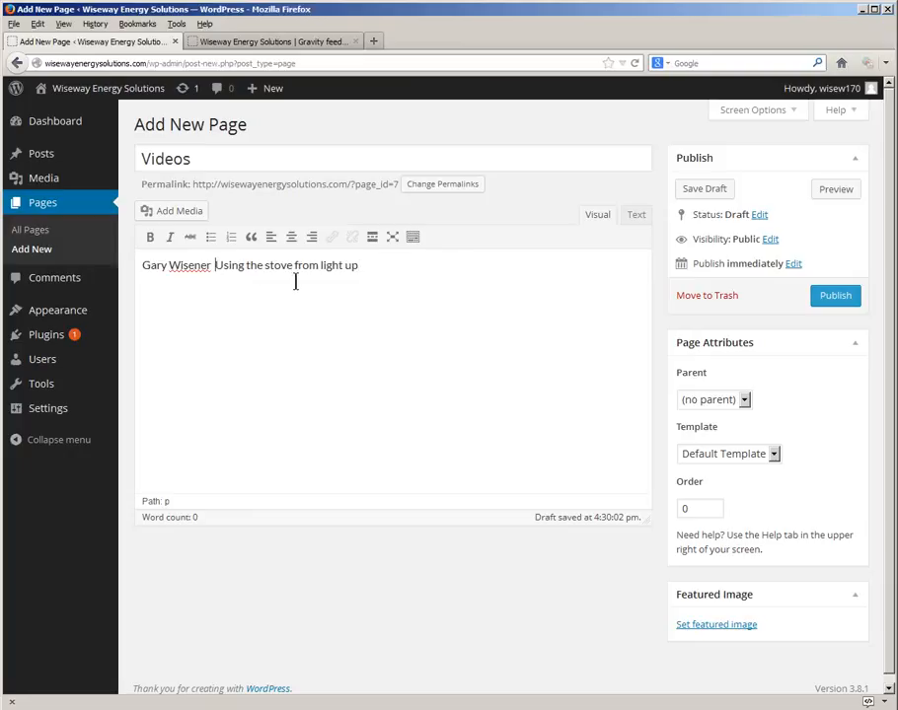
{"action": "key", "text": "BackSpace"}
{"action": "key", "text": "BackSpace"}
{"action": "type", "text": "-"}
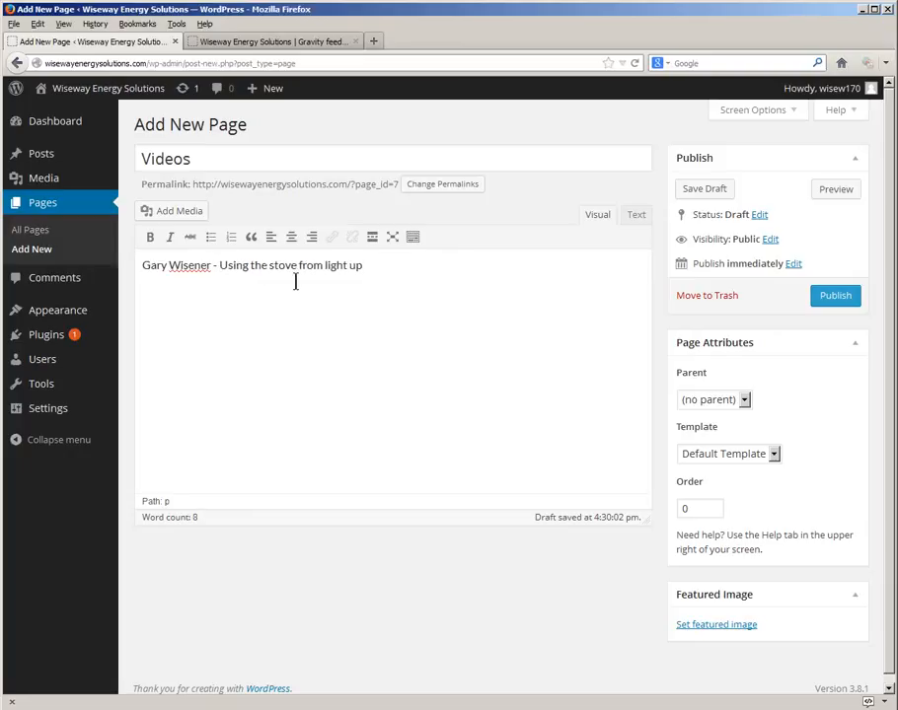
{"action": "left_click", "coordinate": [381, 269]}
{"action": "key", "text": "Return"}
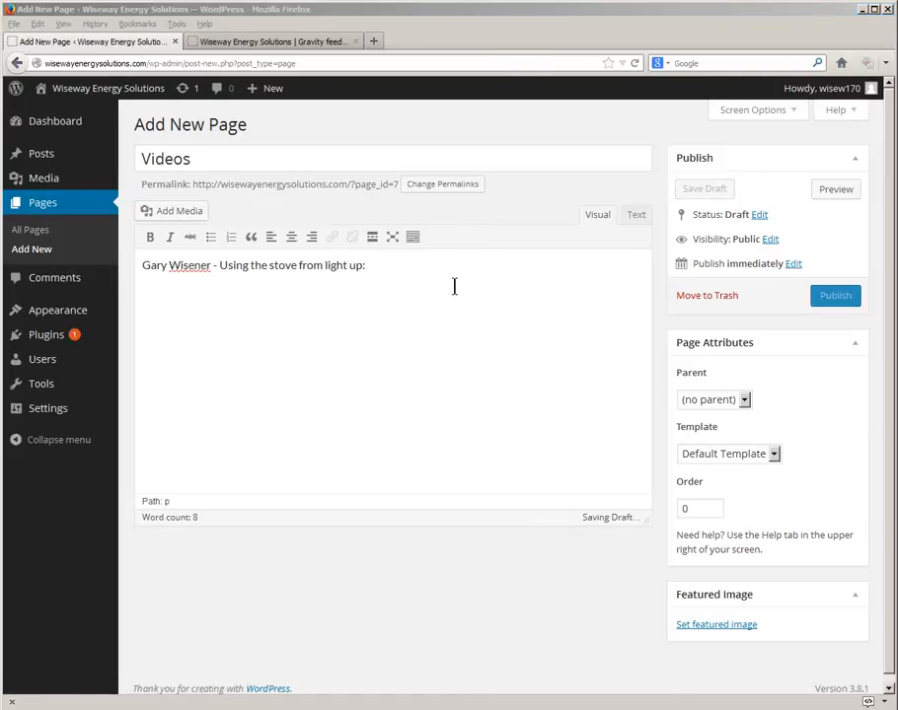
{"action": "left_click", "coordinate": [637, 215]}
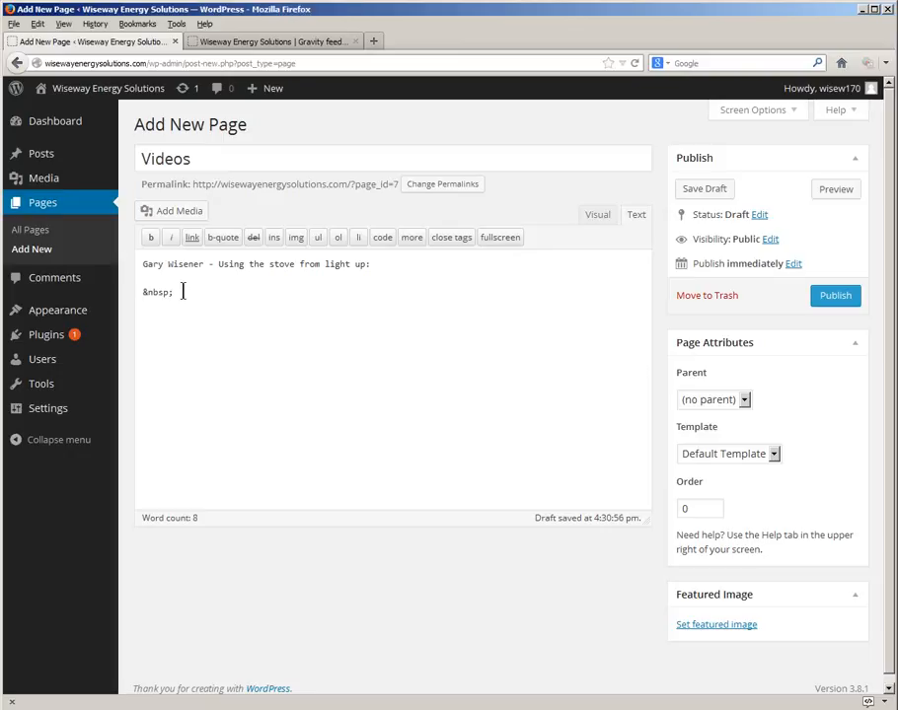
Open youtube.com in a new browser tab.
{"action": "left_click", "coordinate": [374, 43]}
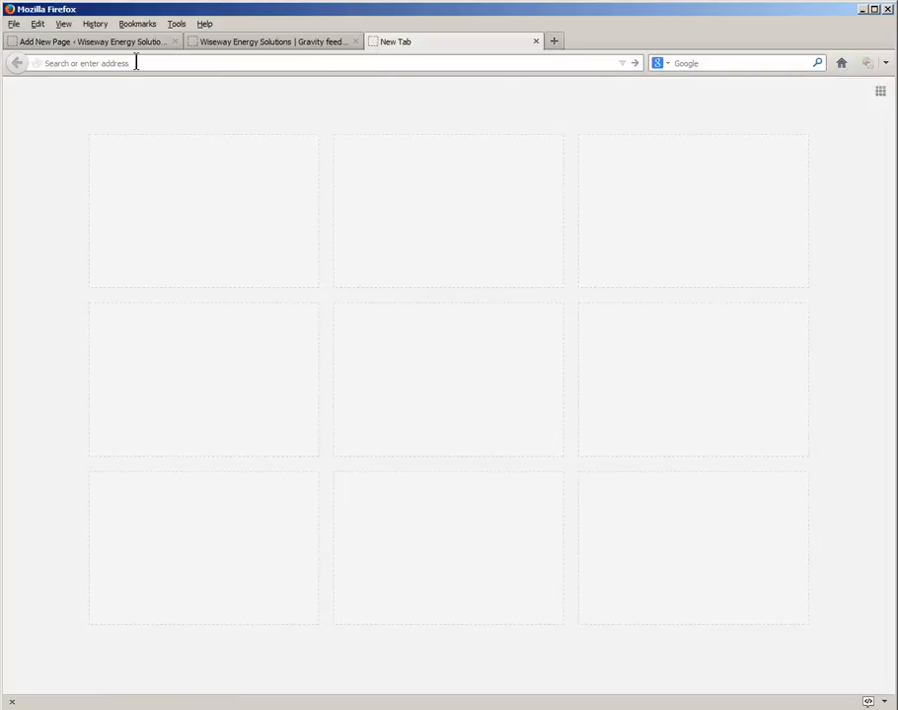
{"action": "type", "text": "youtube.com"}
{"action": "key", "text": "Return"}
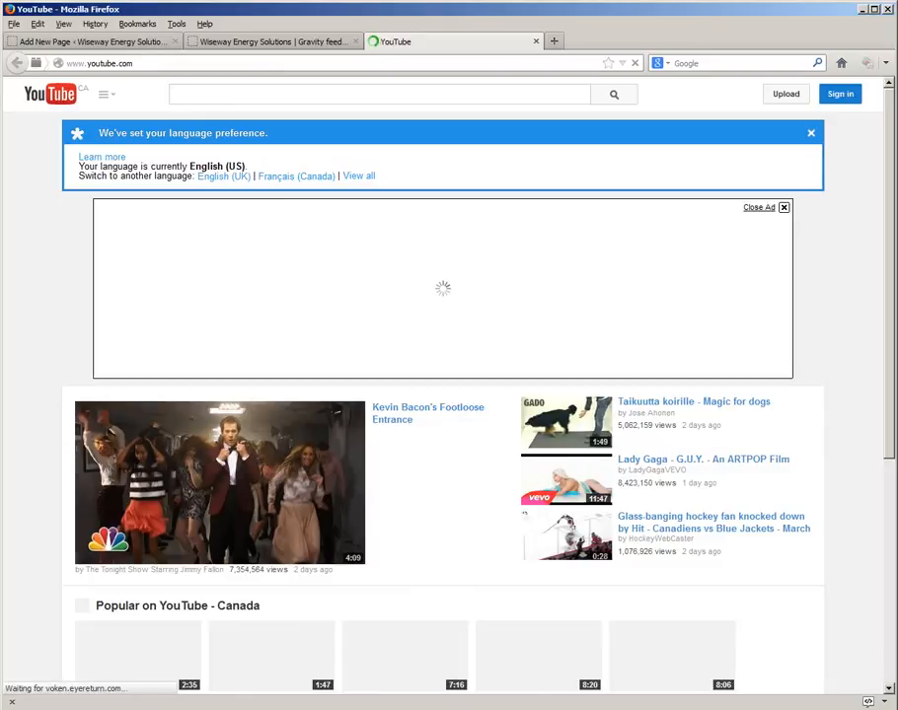
Open the first video link from the Notepad++ list in the YouTube tab and pause playback.
{"action": "key", "text": "alt+Tab"}
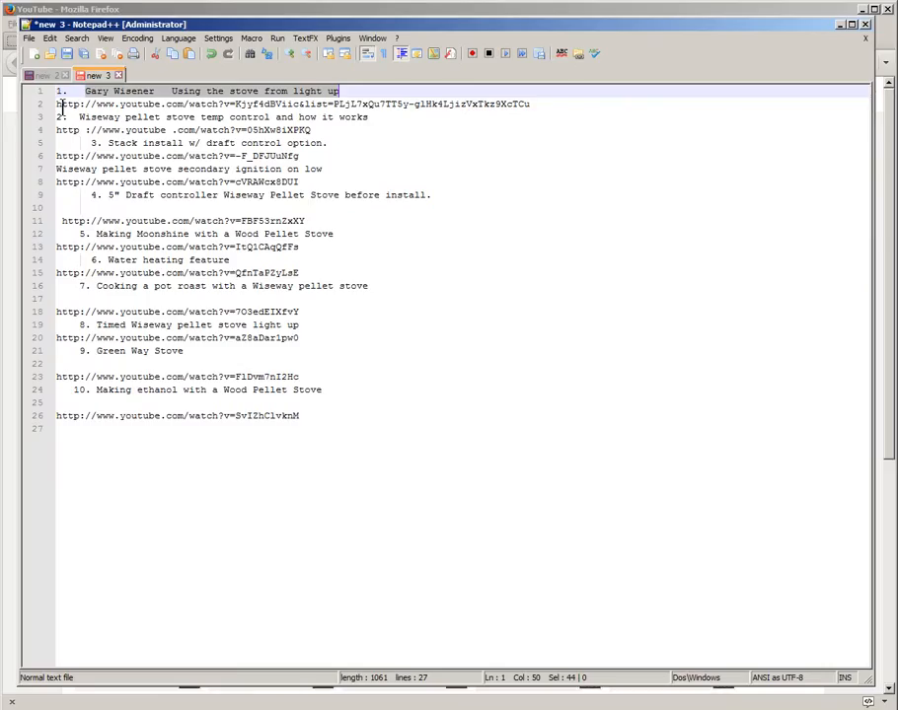
{"action": "left_click_drag", "start_coordinate": [57, 104], "coordinate": [528, 106]}
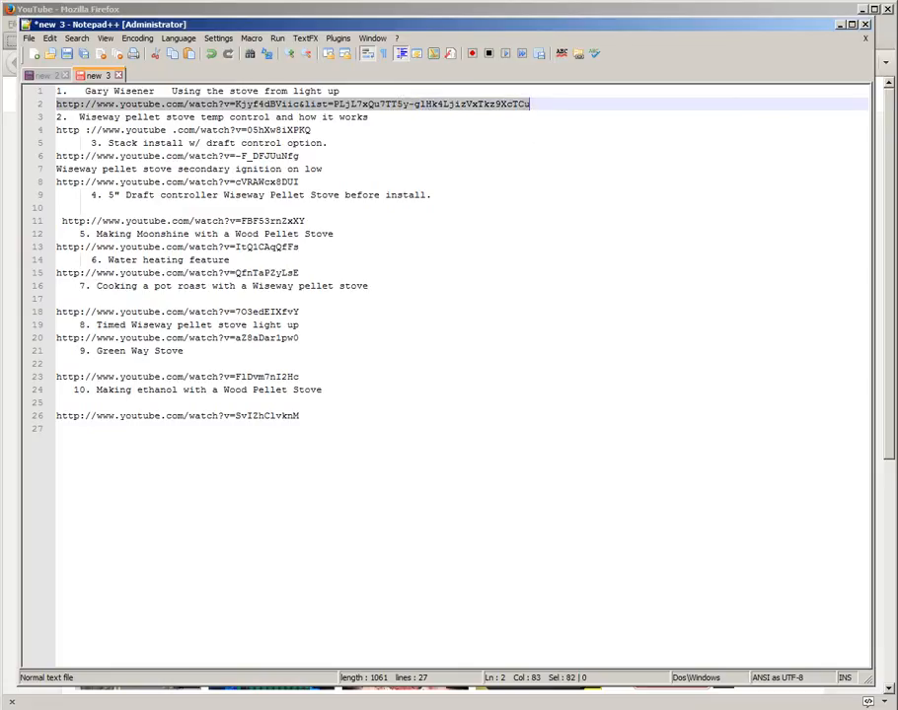
{"action": "left_click", "coordinate": [464, 704]}
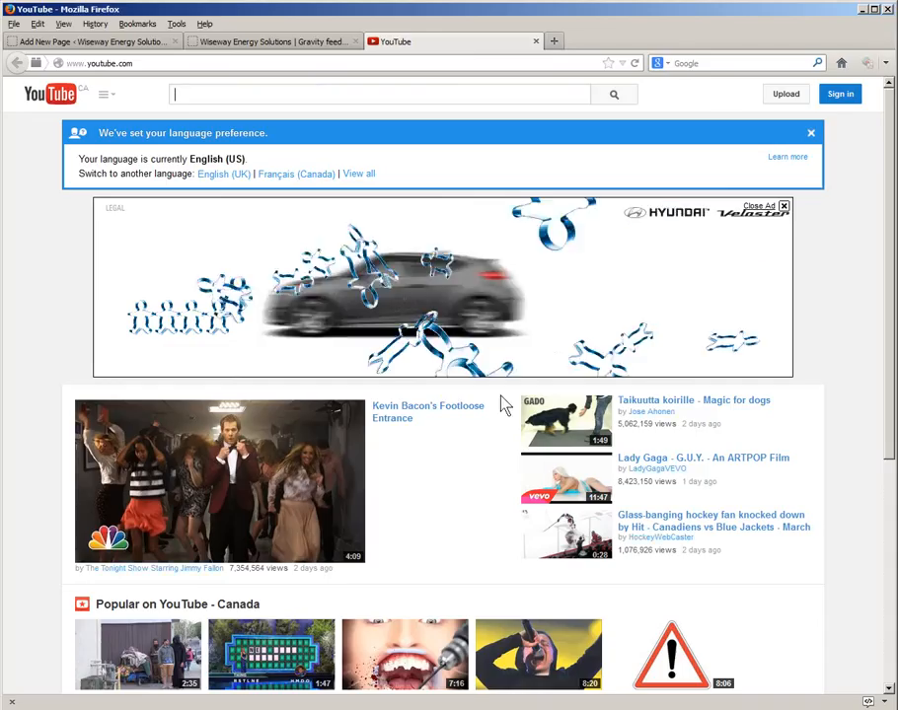
{"action": "left_click", "coordinate": [199, 93]}
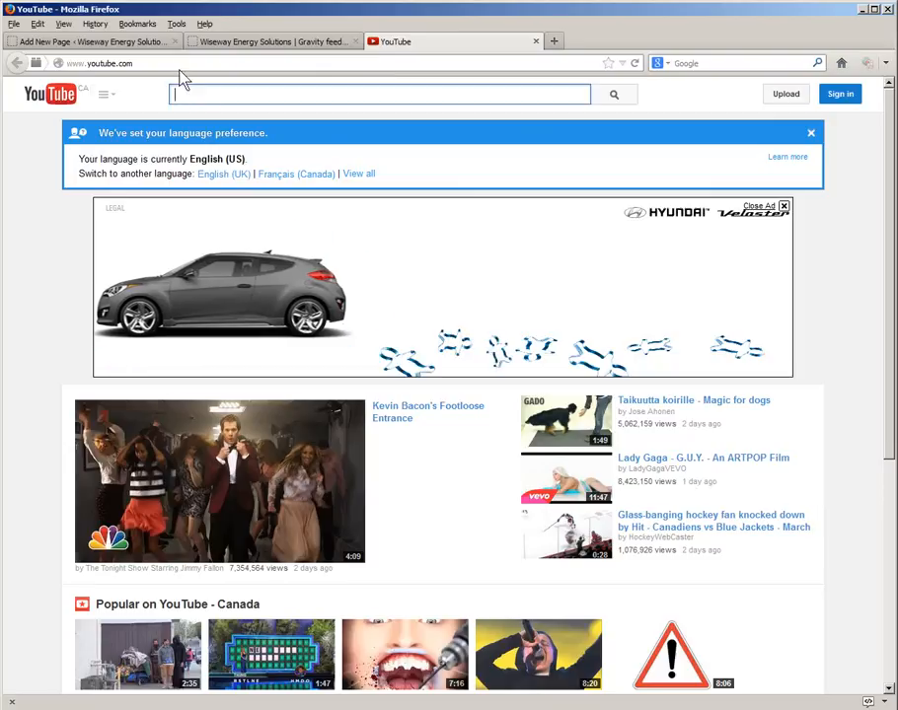
{"action": "left_click", "coordinate": [178, 63]}
{"action": "type", "text": "http://www.youtube.com/watch?v=Kjyf4dBVic&list=PLjL7xQu7T5y-glHk4LJizVxTkz9XcTCu"}
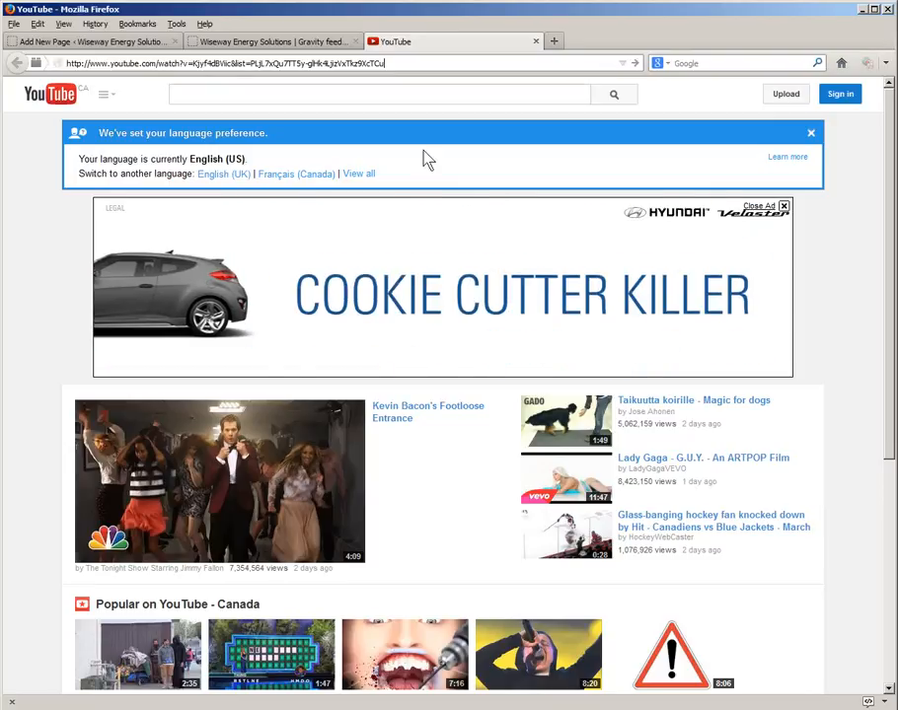
{"action": "key", "text": "Return"}
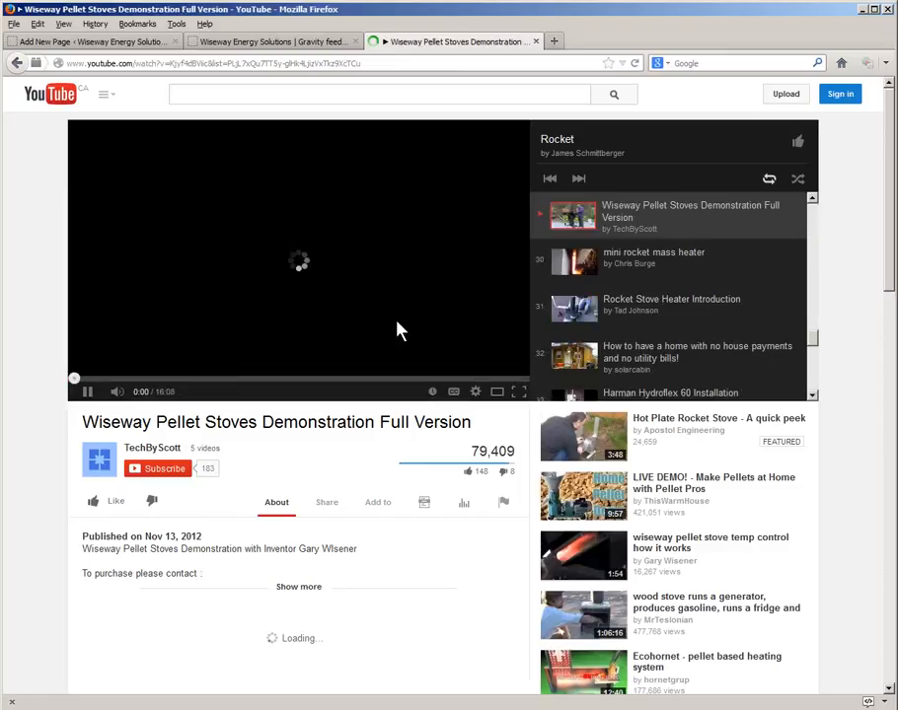
{"action": "left_click", "coordinate": [87, 392]}
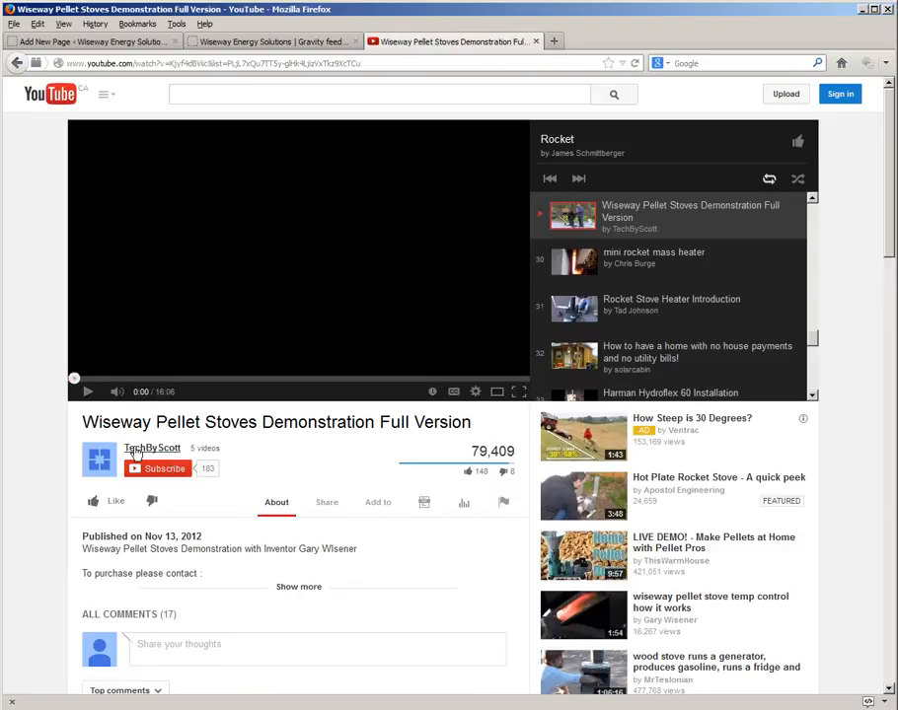
Show the video's embed code with playlist sharing turned off and the video size set to 560 × 315.
{"action": "left_click", "coordinate": [331, 512]}
{"action": "scroll", "coordinate": [335, 521], "scroll_direction": "down", "scroll_amount": 3}
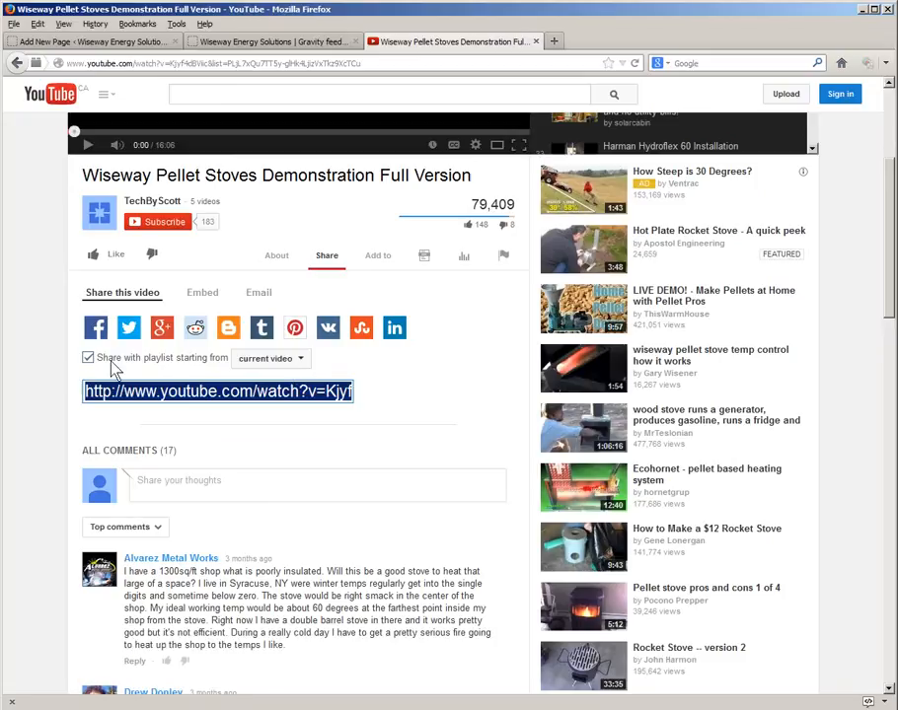
{"action": "left_click", "coordinate": [89, 361]}
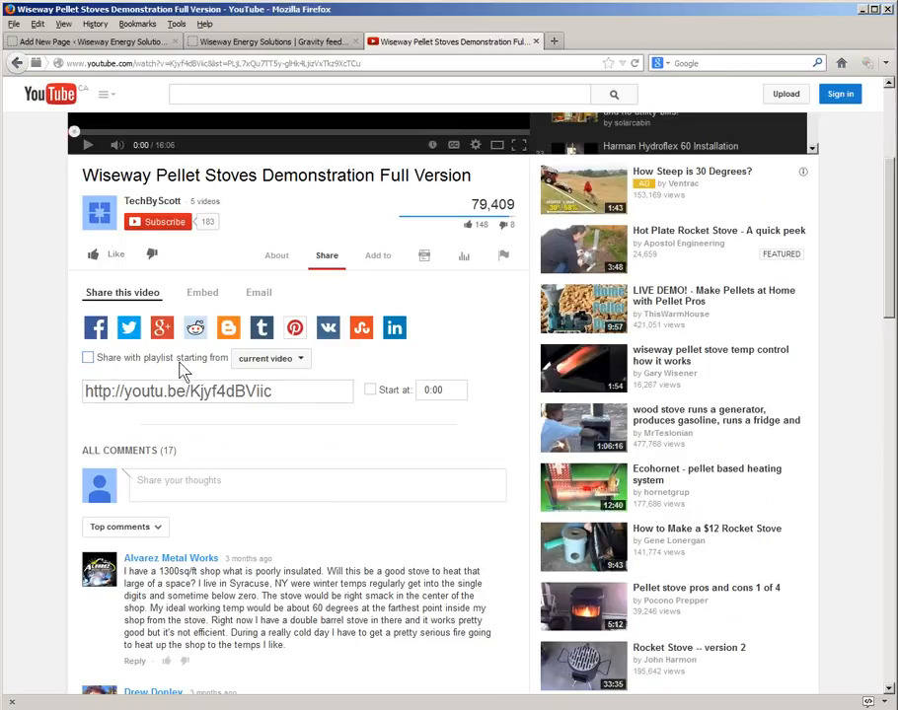
{"action": "left_click", "coordinate": [201, 295]}
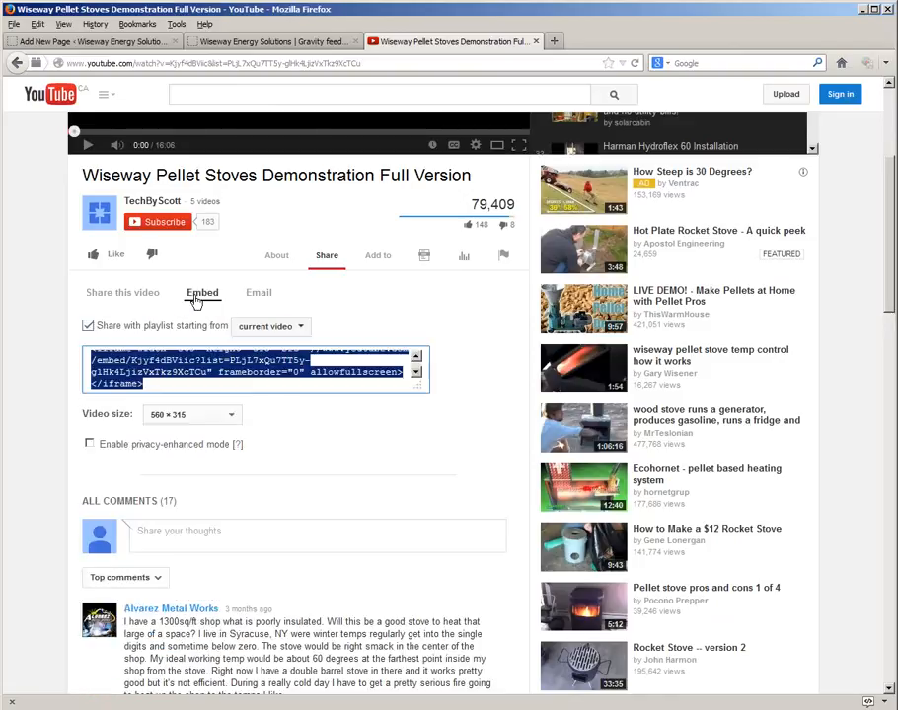
{"action": "left_click", "coordinate": [88, 326]}
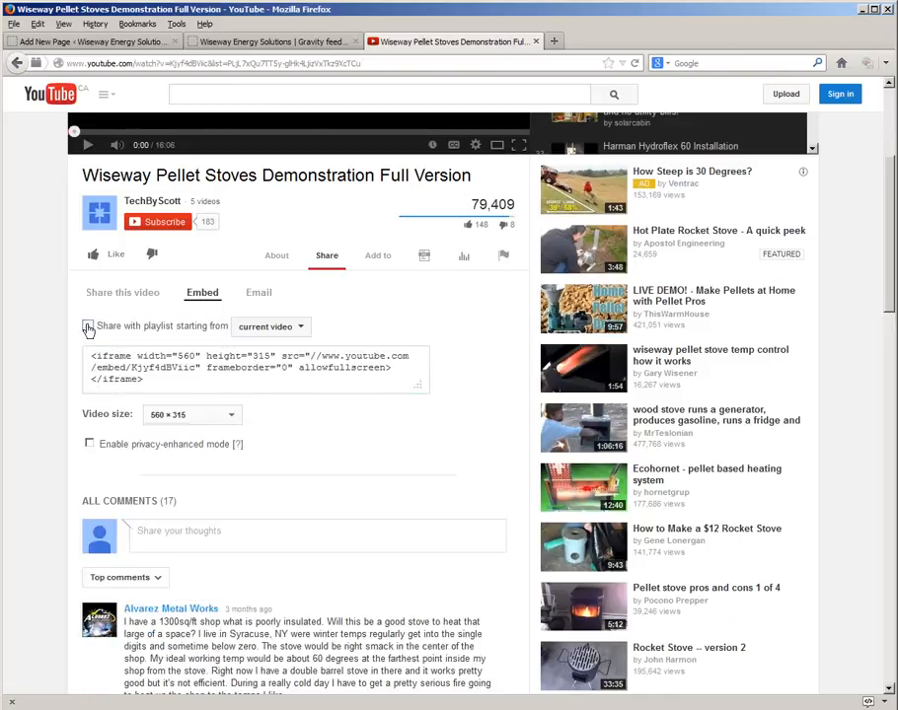
{"action": "left_click", "coordinate": [233, 418]}
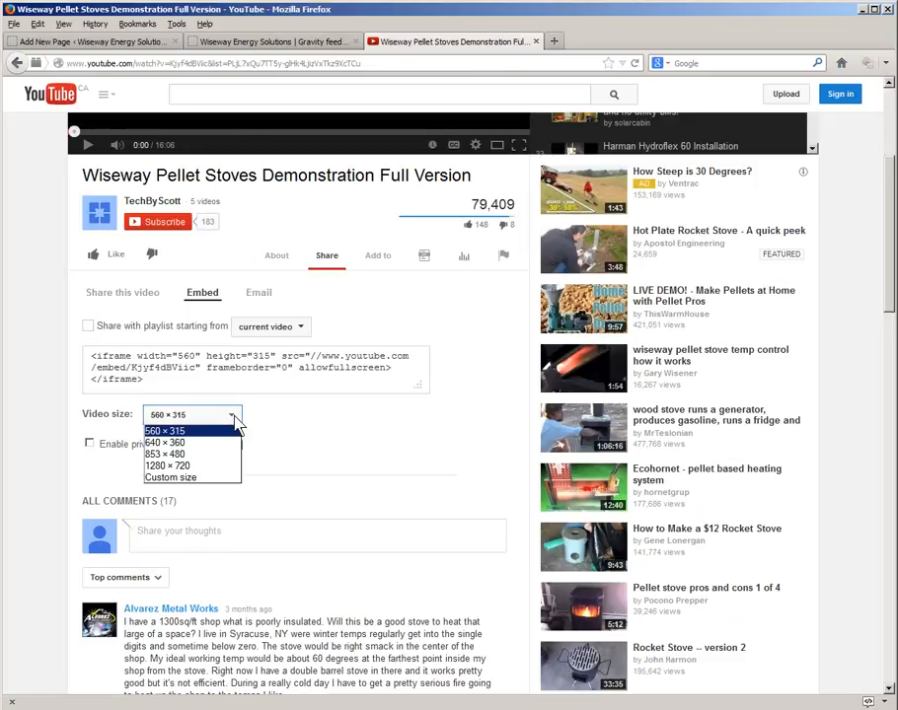
{"action": "left_click", "coordinate": [170, 432]}
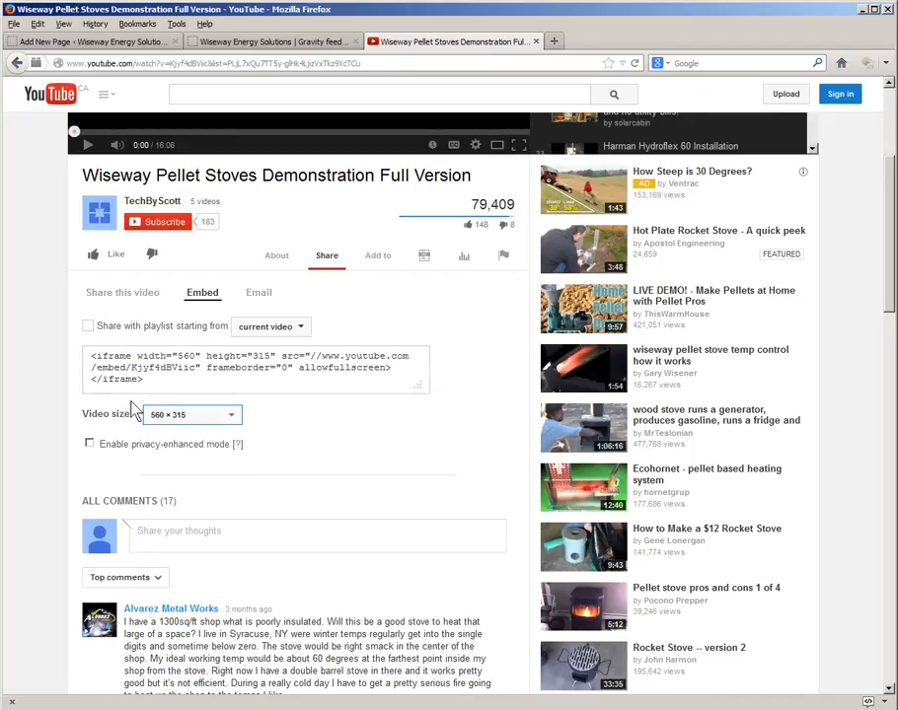
Copy the iframe embed code into the Videos page in place of the &nbsp; line, and publish the page.
{"action": "left_click_drag", "start_coordinate": [90, 355], "coordinate": [130, 367]}
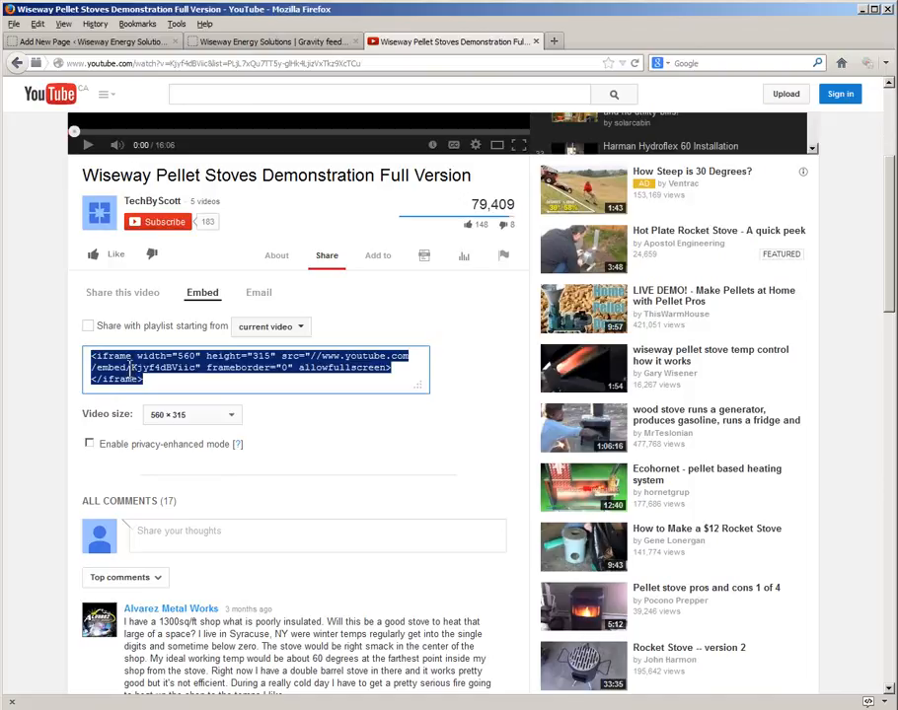
{"action": "right_click", "coordinate": [130, 368]}
{"action": "left_click", "coordinate": [167, 415]}
{"action": "left_click", "coordinate": [120, 43]}
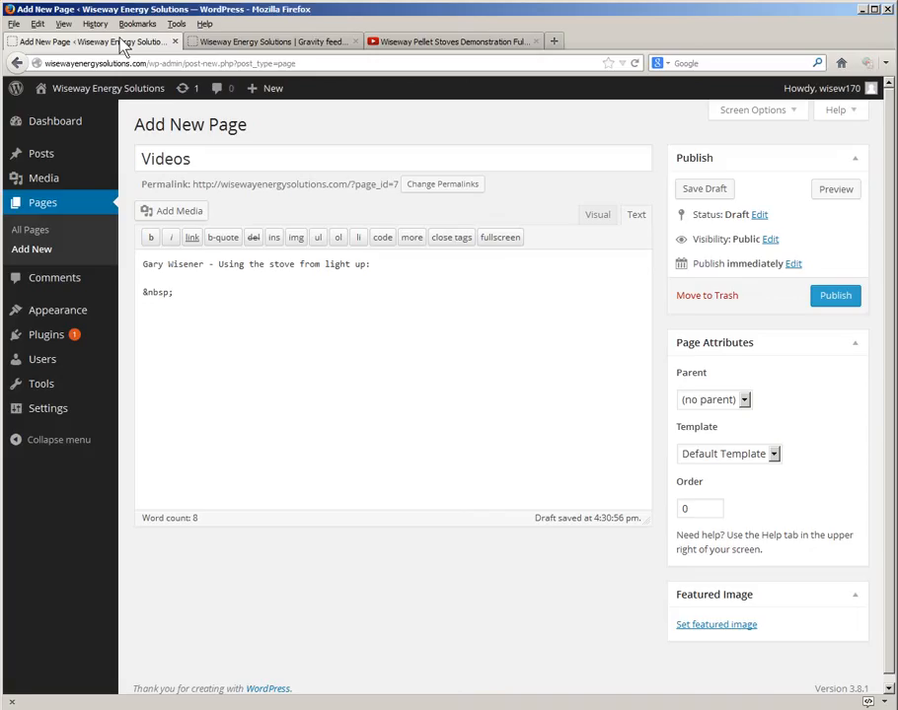
{"action": "mouse_move", "coordinate": [143, 292]}
{"action": "left_mouse_down"}
{"action": "mouse_move", "coordinate": [162, 292]}
{"action": "mouse_move", "coordinate": [146, 304]}
{"action": "mouse_move", "coordinate": [169, 294]}
{"action": "mouse_move", "coordinate": [149, 300]}
{"action": "left_mouse_up"}
{"action": "left_click", "coordinate": [153, 286]}
{"action": "key", "text": "BackSpace"}
{"action": "key", "text": "ctrl+v"}
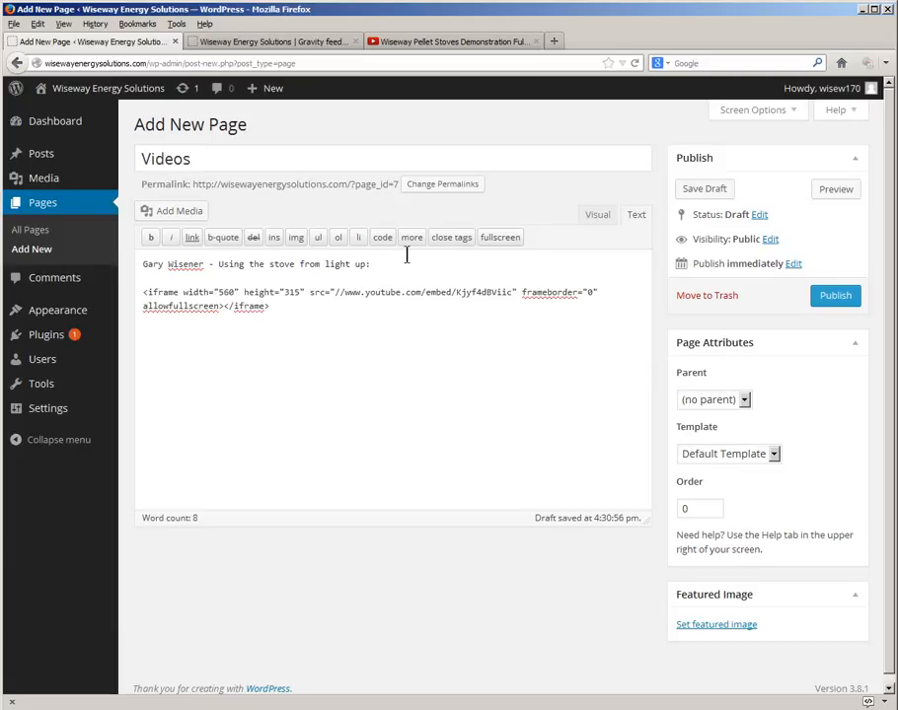
{"action": "left_click", "coordinate": [832, 299]}
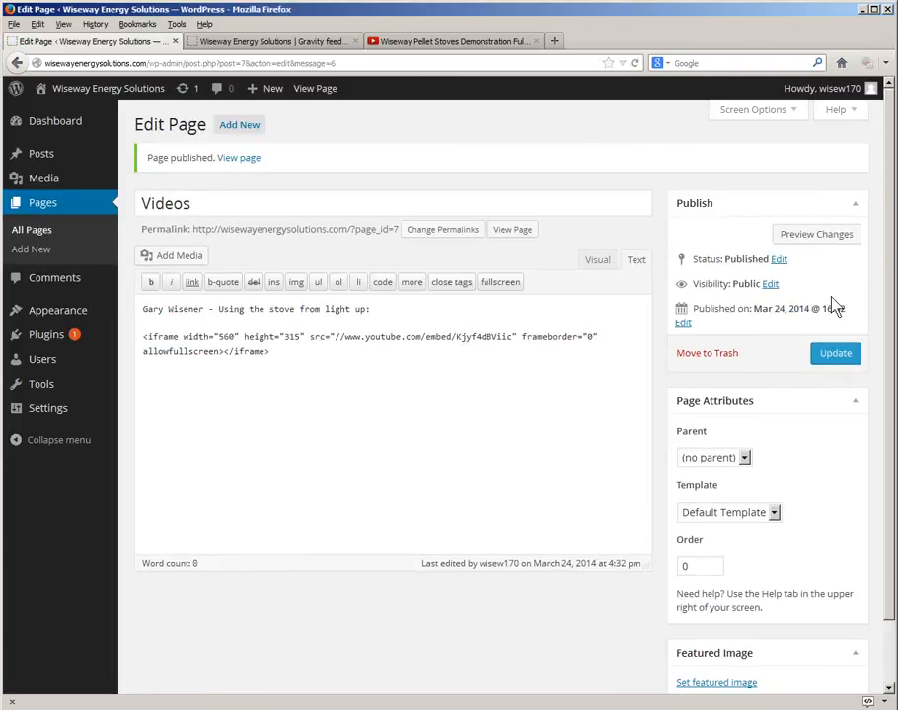
Reload the live site's front page and check its navigation menu for the Videos page.
{"action": "left_click", "coordinate": [263, 44]}
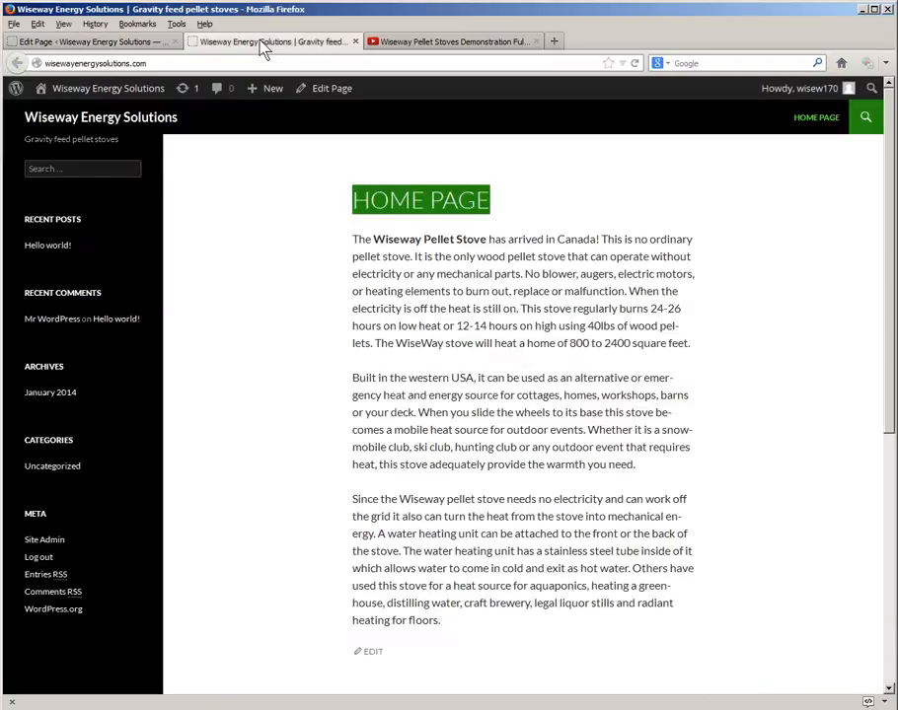
{"action": "left_click", "coordinate": [381, 303]}
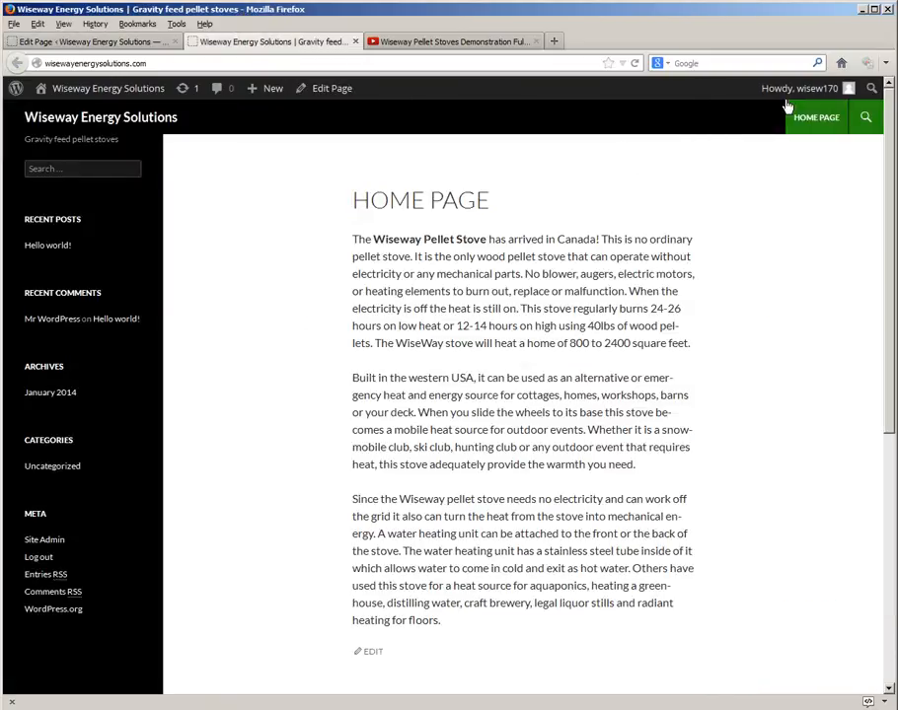
{"action": "left_click", "coordinate": [635, 63]}
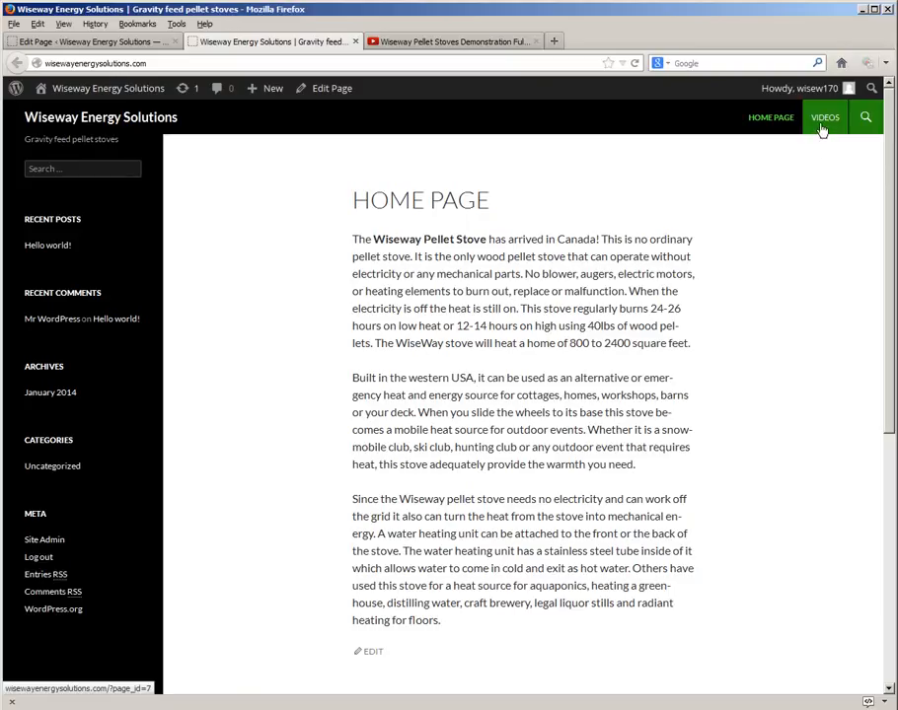
Open the live site's Videos page and check the first video's caption and embedded player.
{"action": "left_click", "coordinate": [821, 126]}
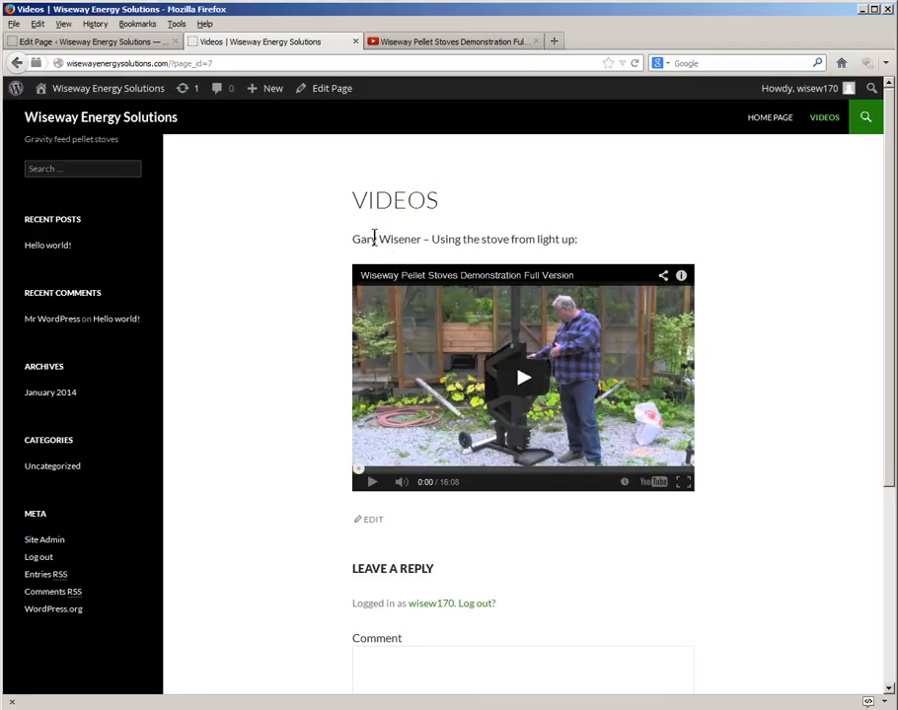
{"action": "left_click_drag", "start_coordinate": [354, 240], "coordinate": [580, 253]}
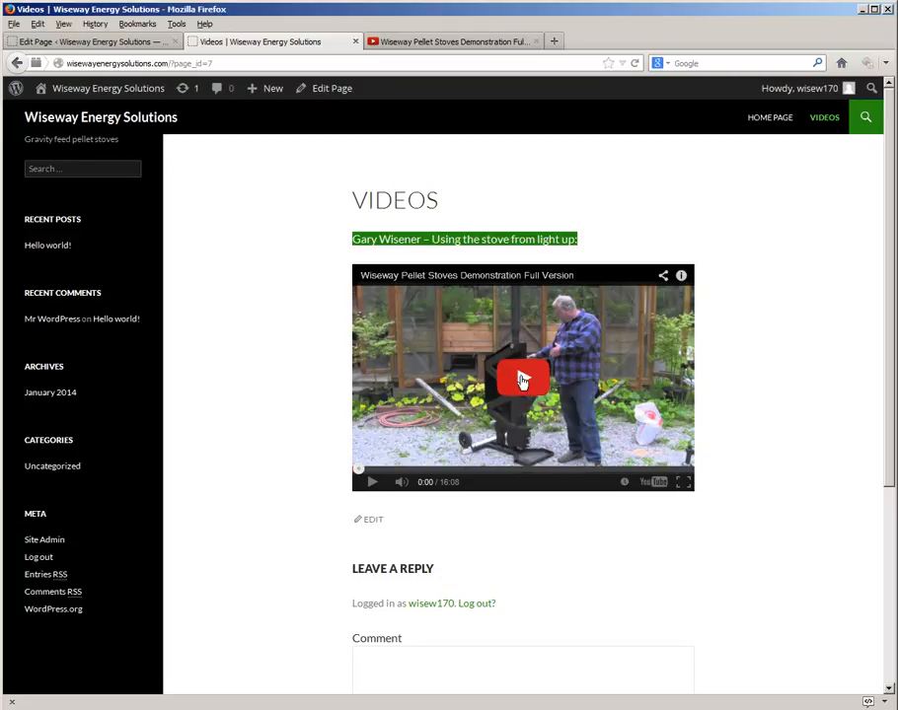
Add the caption "Wiseway pellet stove temp control and how it works" from the Notepad++ list below the first iframe on the Videos page.
{"action": "left_click", "coordinate": [126, 44]}
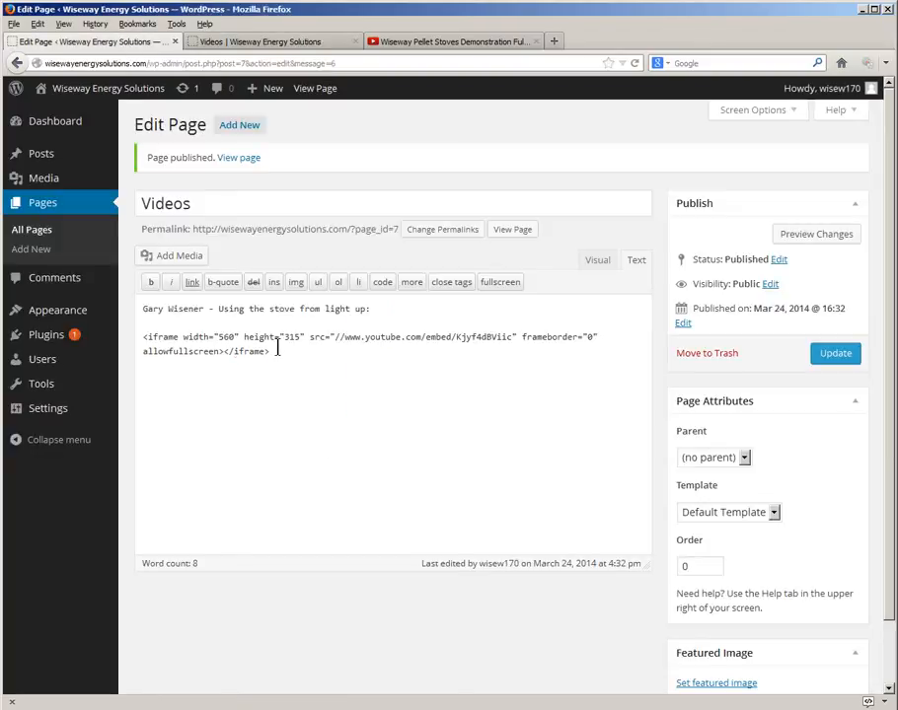
{"action": "left_click", "coordinate": [278, 347]}
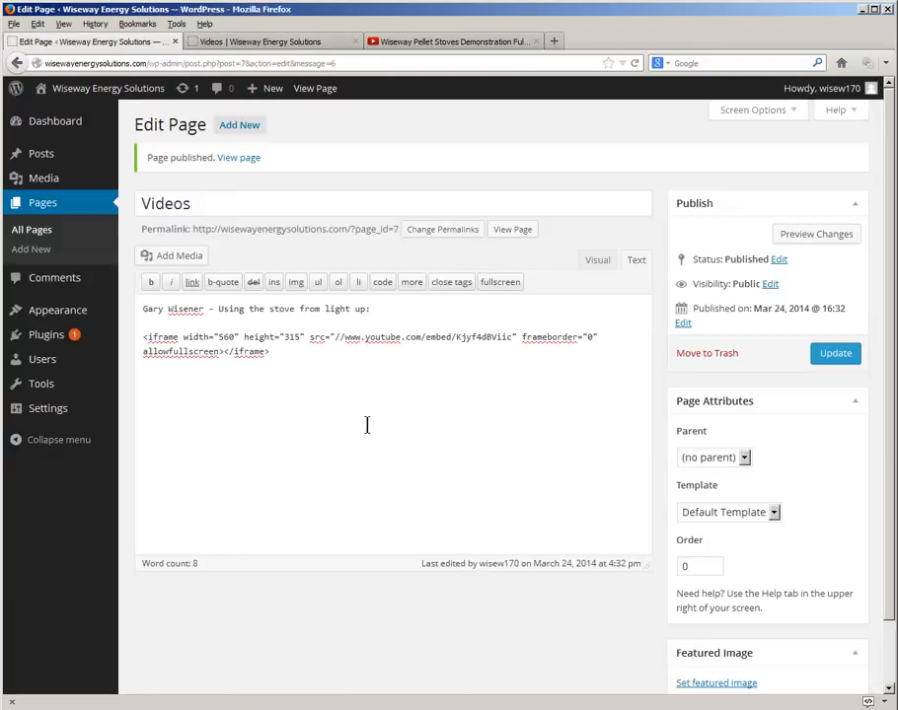
{"action": "key", "text": "Return"}
{"action": "key", "text": "Return"}
{"action": "key", "text": "alt+Tab"}
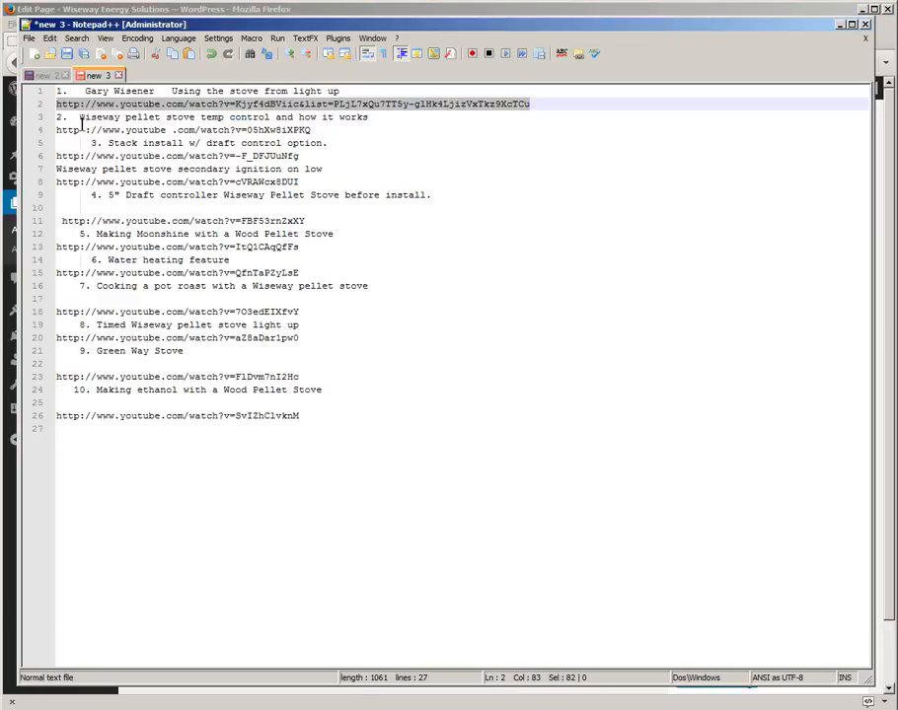
{"action": "left_click_drag", "start_coordinate": [81, 118], "coordinate": [370, 118]}
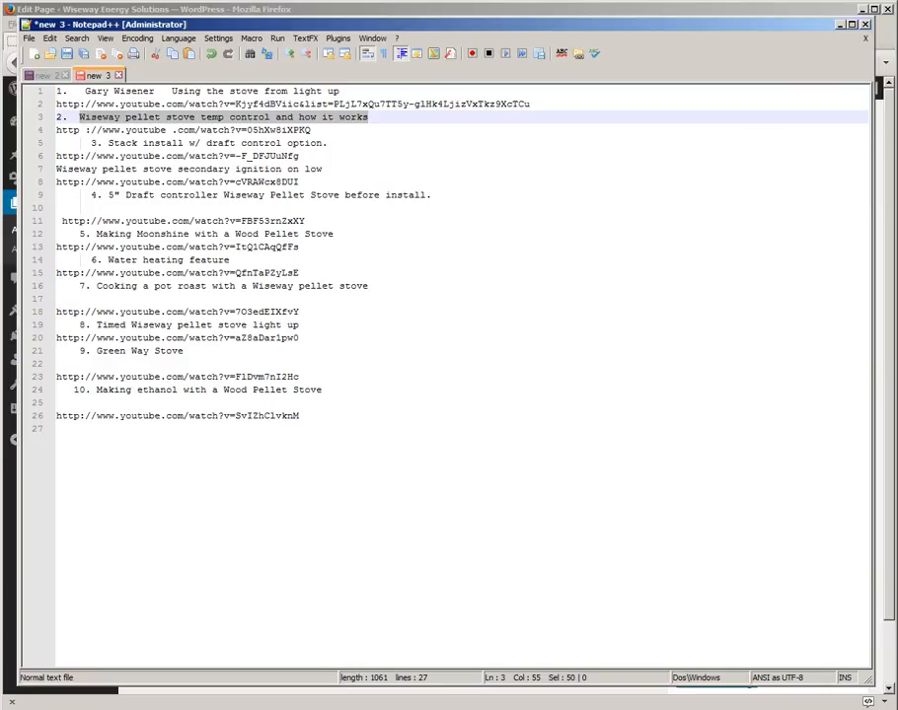
{"action": "key", "text": "alt+Tab"}
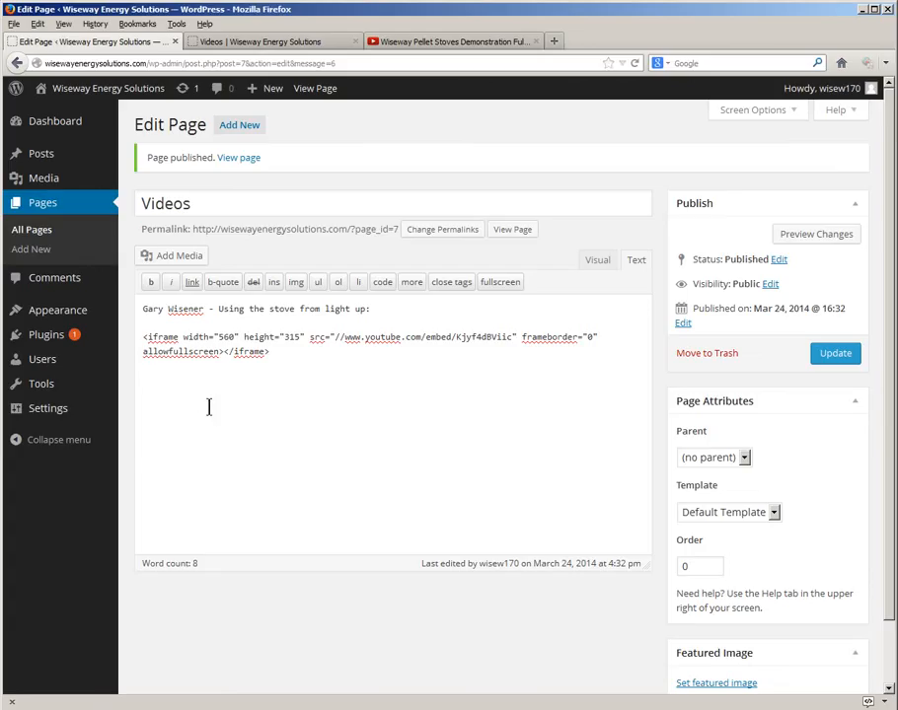
{"action": "key", "text": "ctrl+v"}
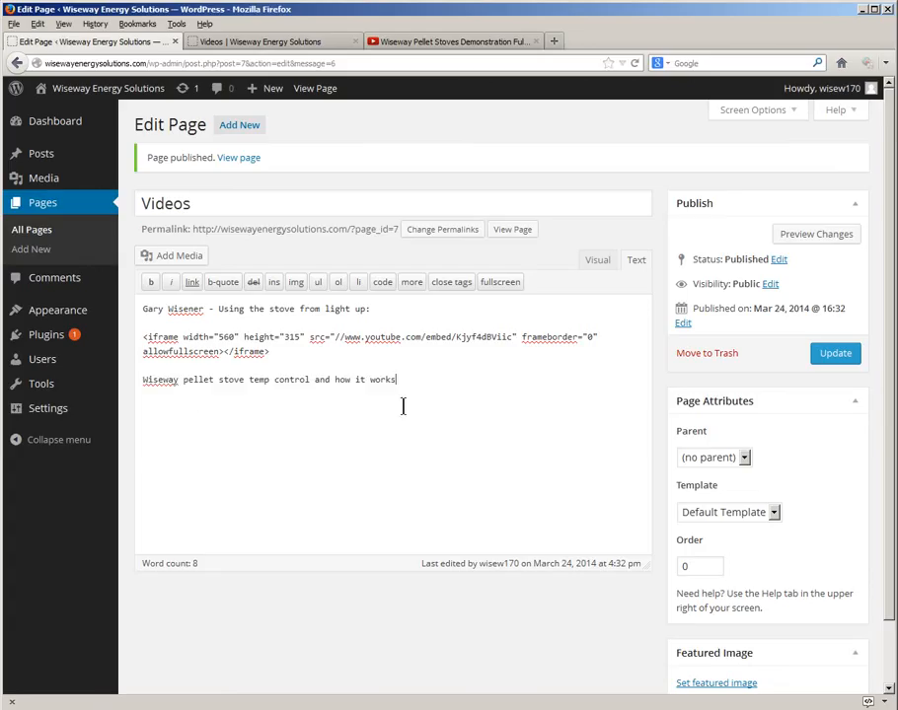
{"action": "key", "text": "Return"}
{"action": "key", "text": "Return"}
In the Notepad++ list, remove the stray spaces from the second video's link and copy the corrected address.
{"action": "key", "text": "alt+Tab"}
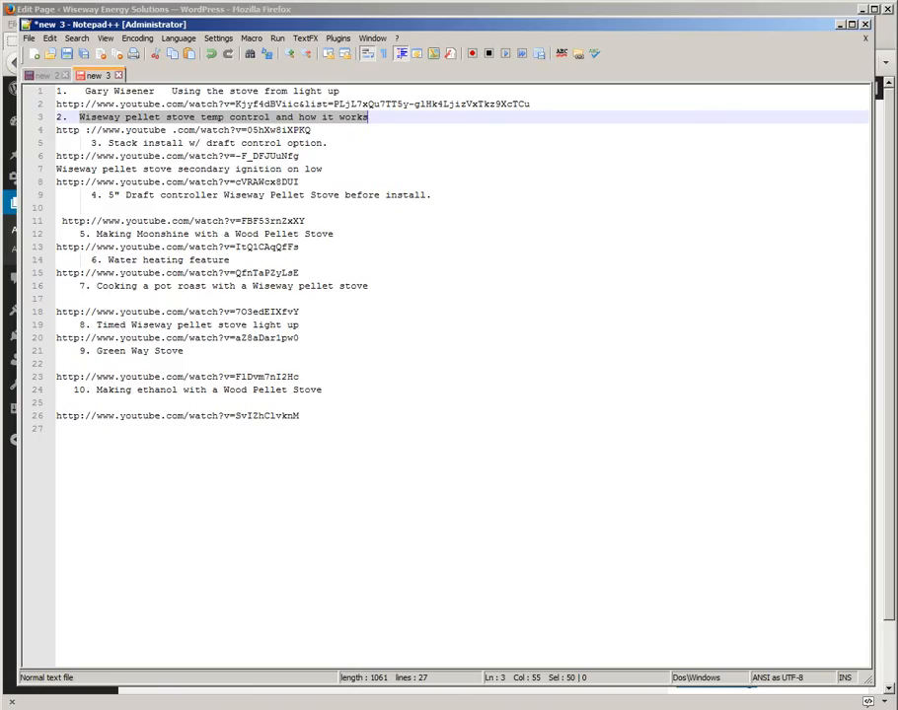
{"action": "left_click", "coordinate": [86, 130]}
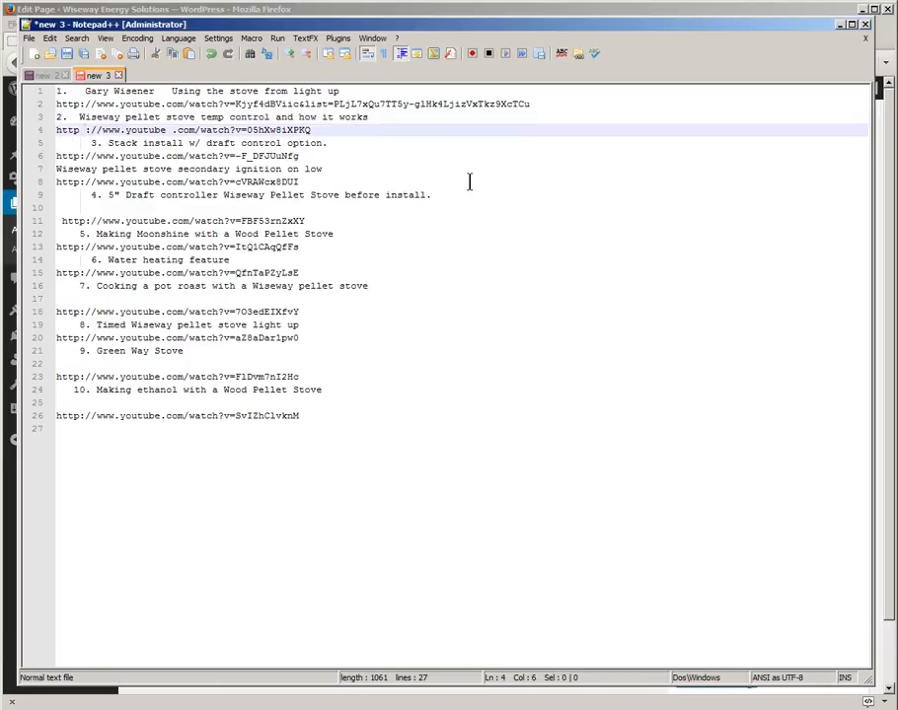
{"action": "key", "text": "BackSpace"}
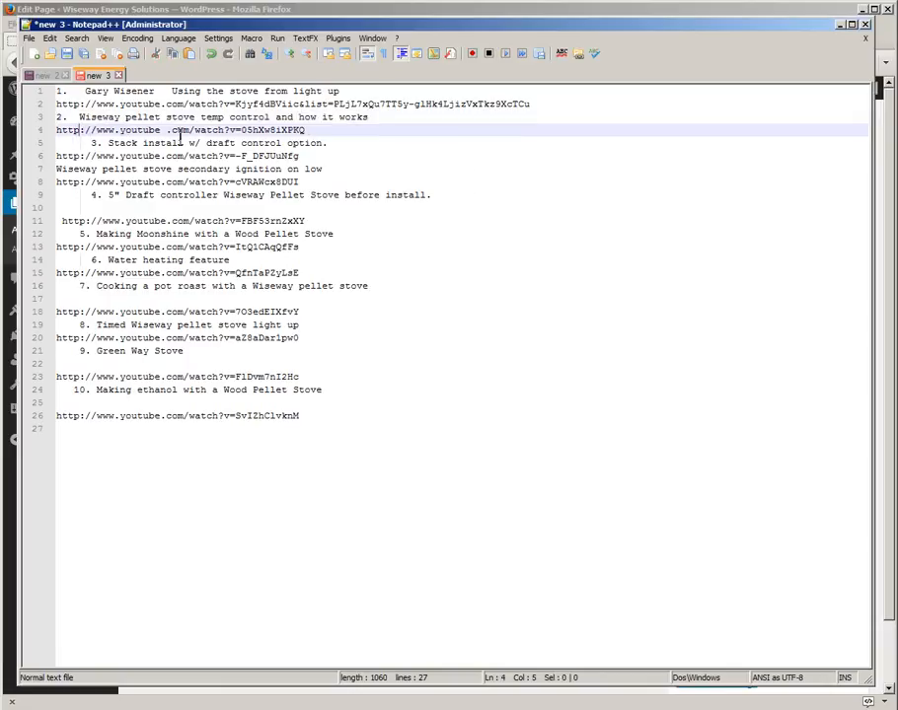
{"action": "left_click", "coordinate": [170, 130]}
{"action": "key", "text": "BackSpace"}
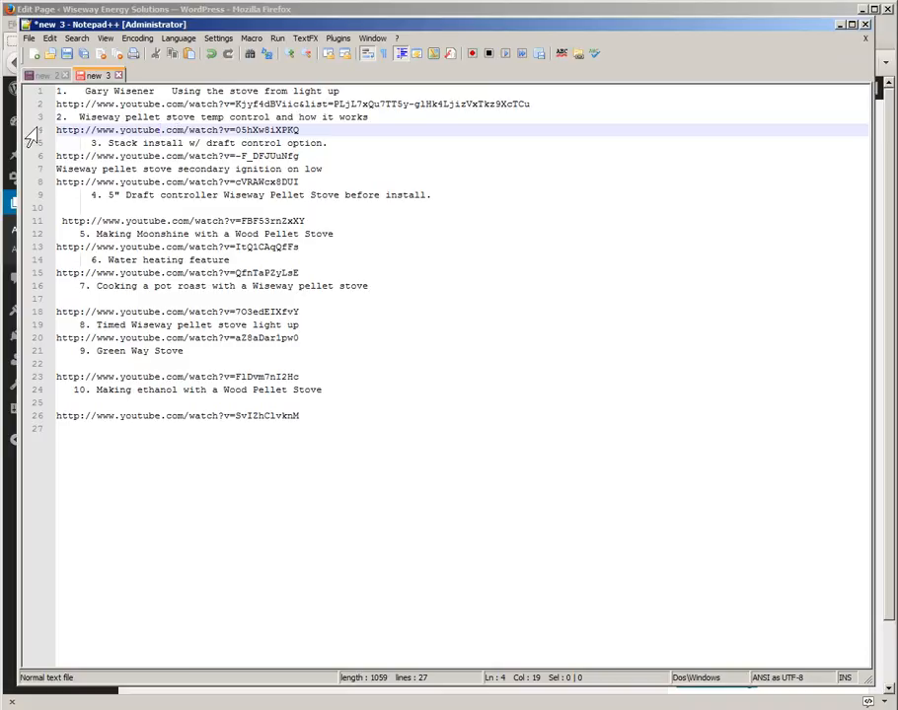
{"action": "left_click_drag", "start_coordinate": [55, 130], "coordinate": [303, 129]}
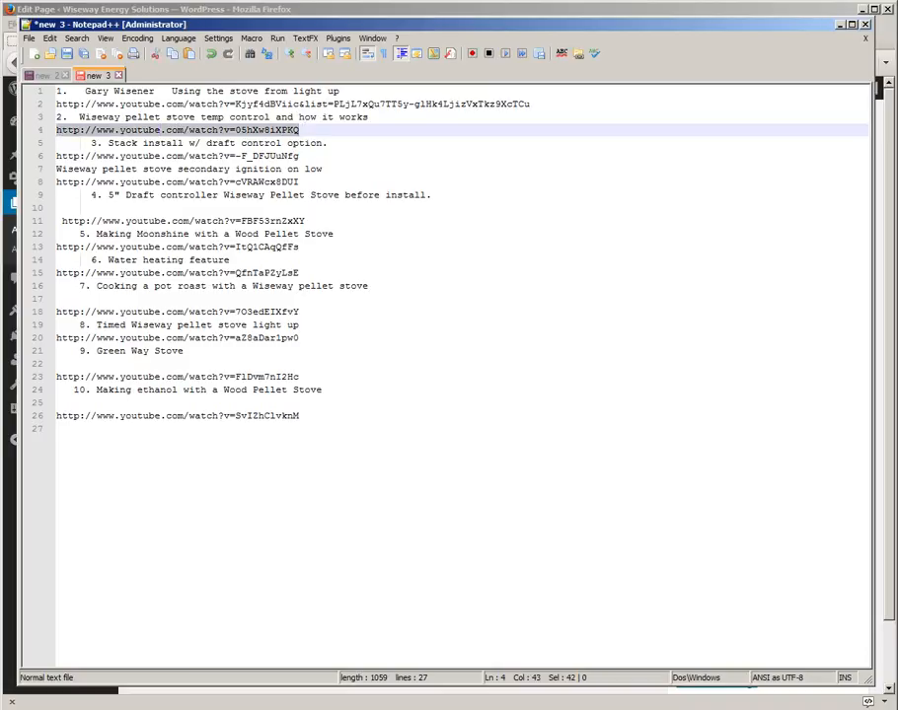
{"action": "left_click", "coordinate": [166, 700]}
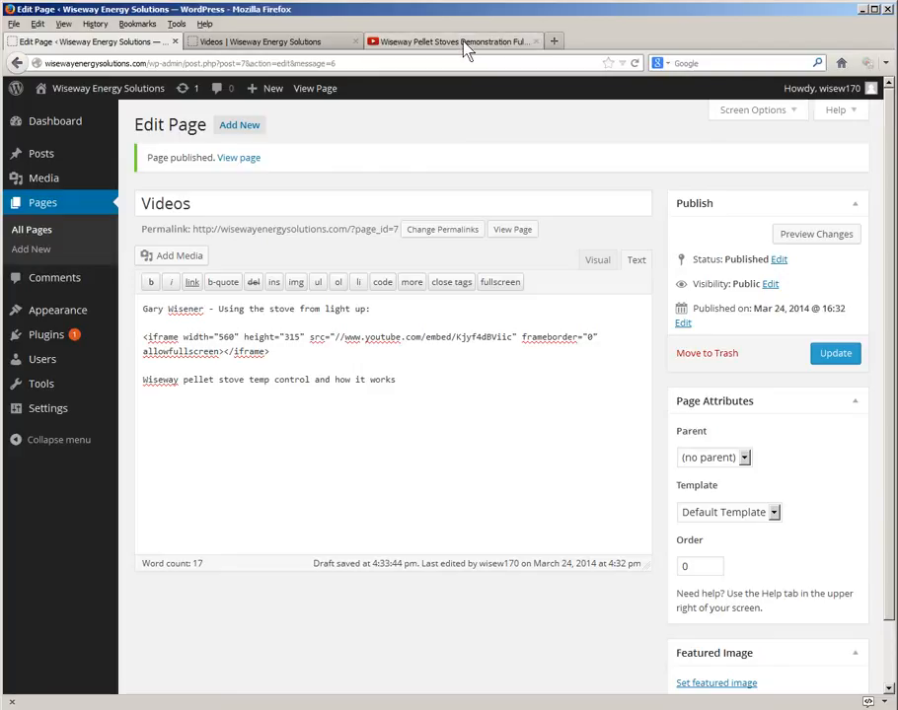
{"action": "left_click", "coordinate": [465, 43]}
{"action": "left_click", "coordinate": [258, 63]}
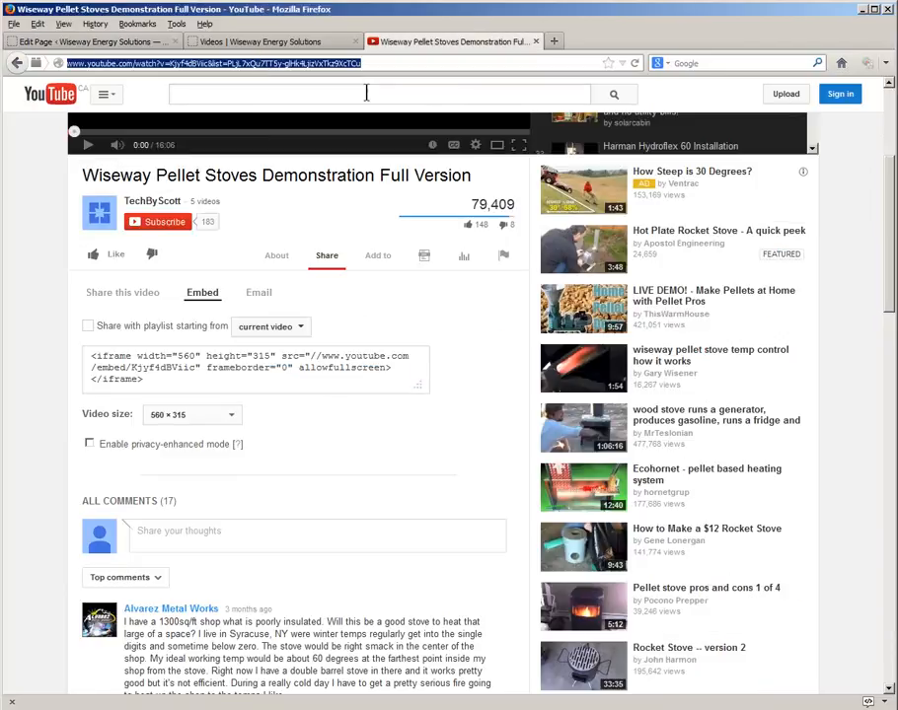
{"action": "type", "text": "http://www.youtube.com/watch?v=05hXw8iXPKQ"}
{"action": "key", "text": "Return"}
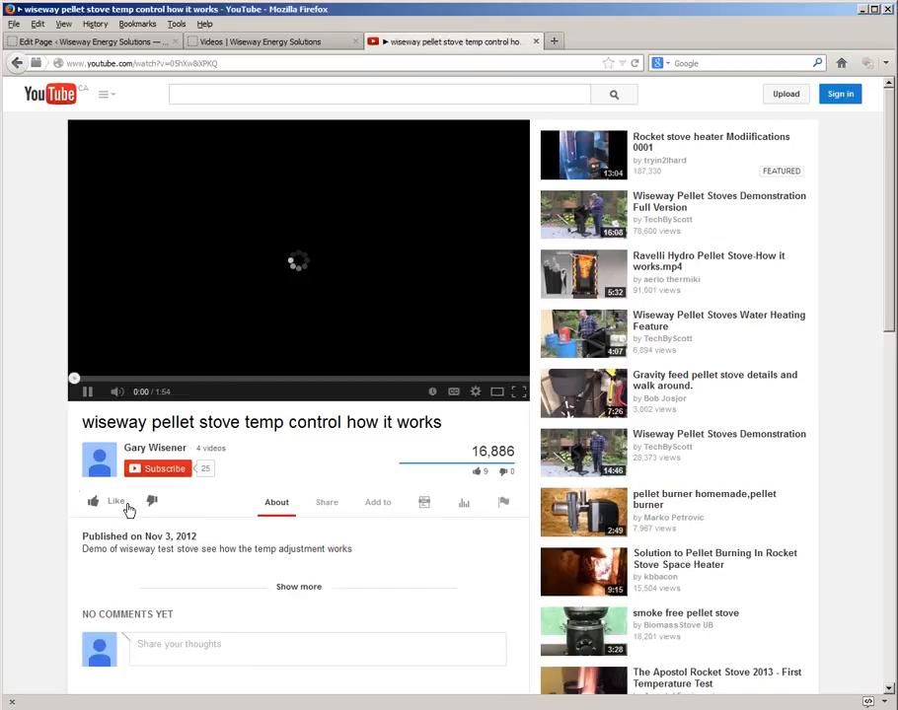
{"action": "left_click", "coordinate": [89, 395]}
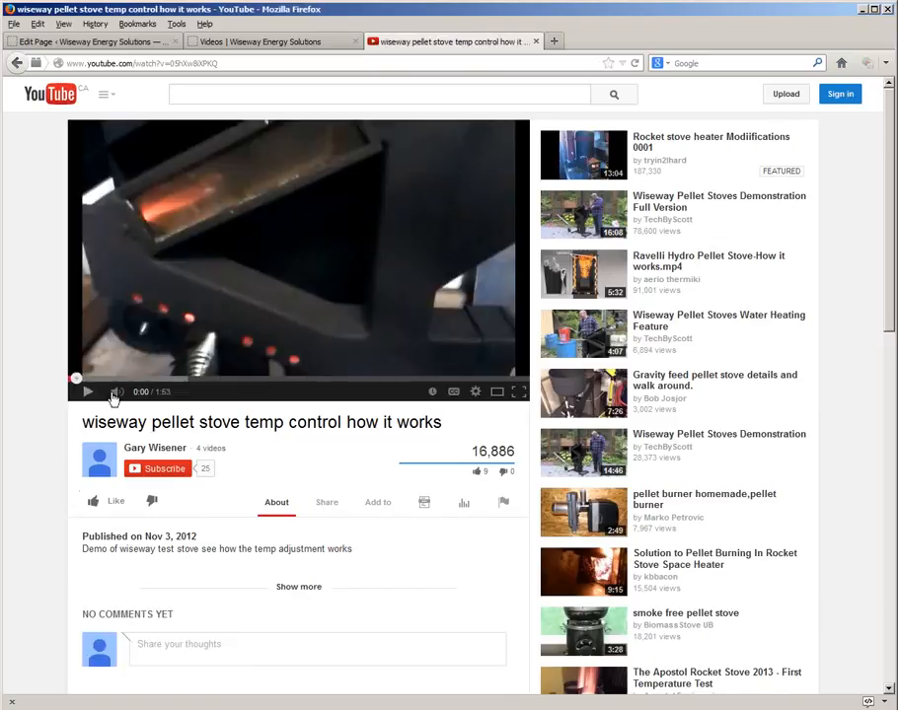
Show the temp control video's embed code and copy the 420 × 315 iframe snippet.
{"action": "left_click", "coordinate": [329, 509]}
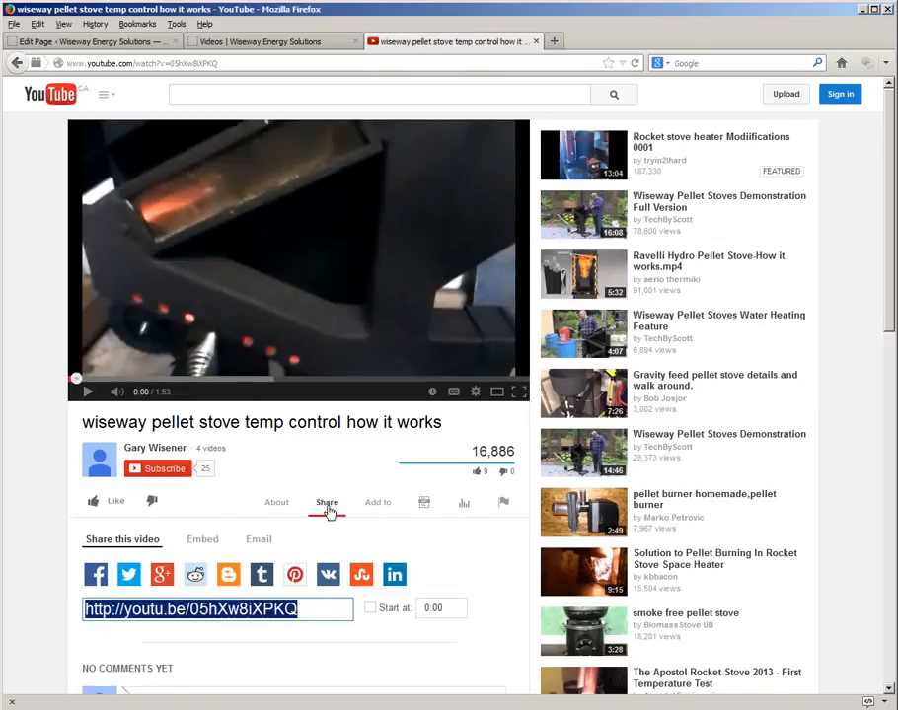
{"action": "left_click", "coordinate": [206, 540]}
{"action": "scroll", "coordinate": [294, 571], "scroll_direction": "down", "scroll_amount": 3}
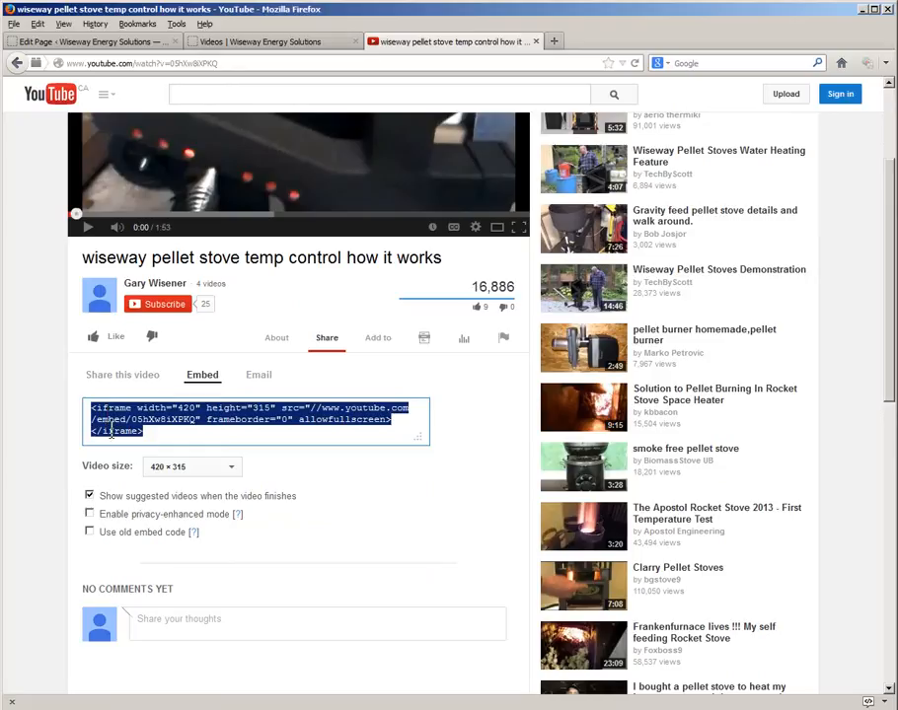
{"action": "left_click", "coordinate": [112, 432]}
{"action": "left_click_drag", "start_coordinate": [155, 431], "coordinate": [85, 407]}
{"action": "right_click", "coordinate": [139, 414]}
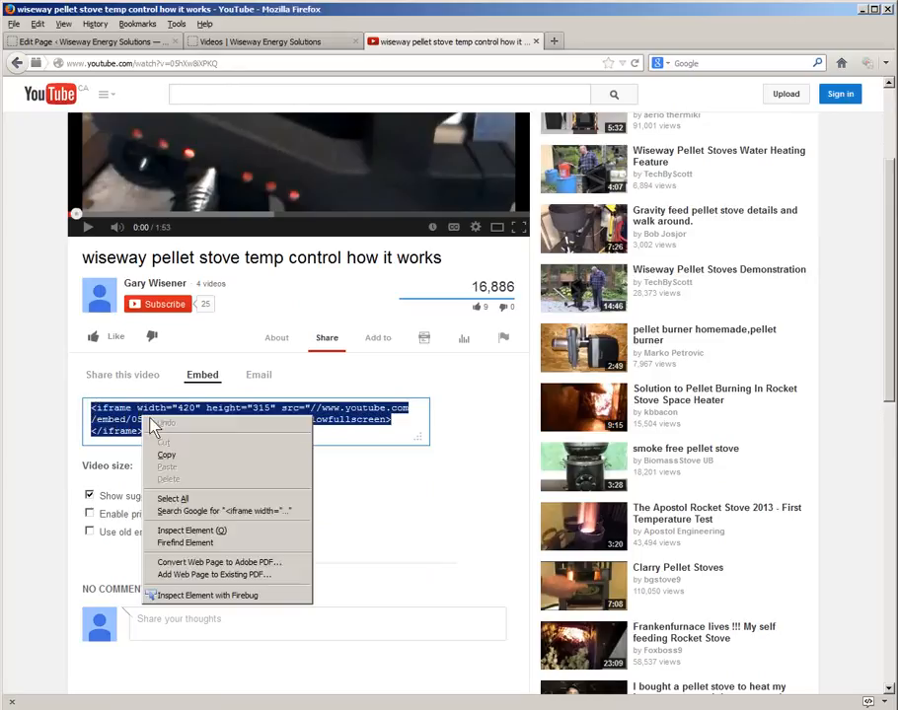
{"action": "left_click", "coordinate": [182, 456]}
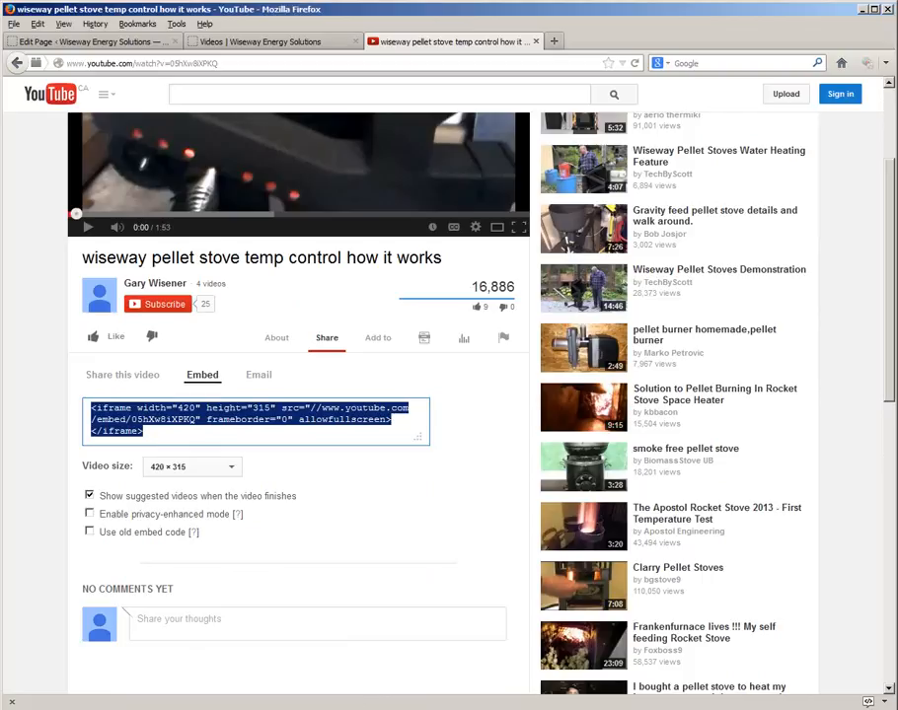
Paste the iframe code under the temp control caption on the Videos page and update the page.
{"action": "left_click", "coordinate": [132, 44]}
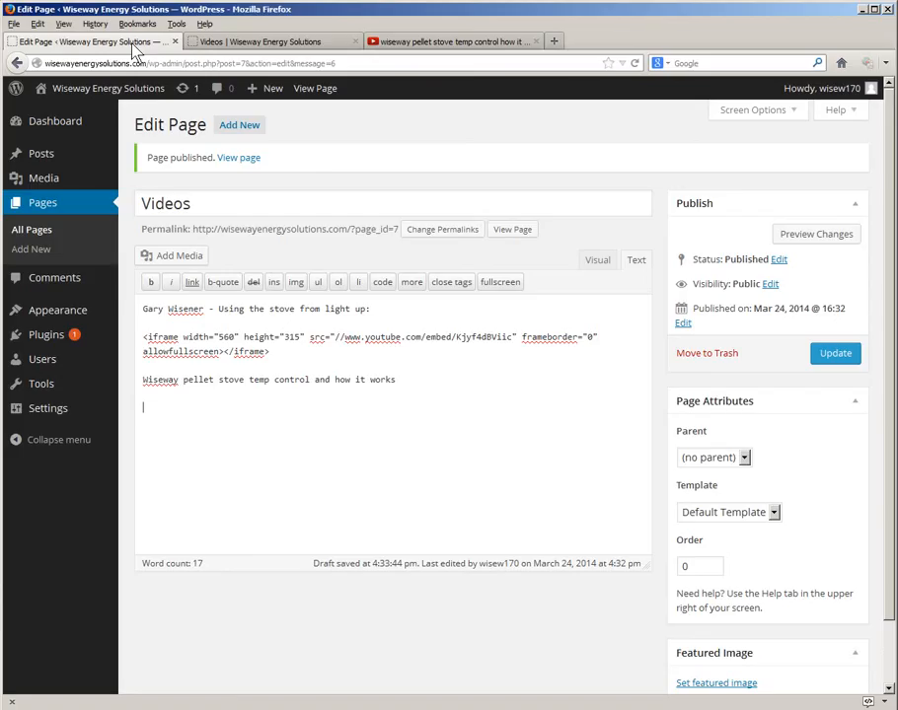
{"action": "left_click", "coordinate": [145, 418]}
{"action": "key", "text": "ctrl+v"}
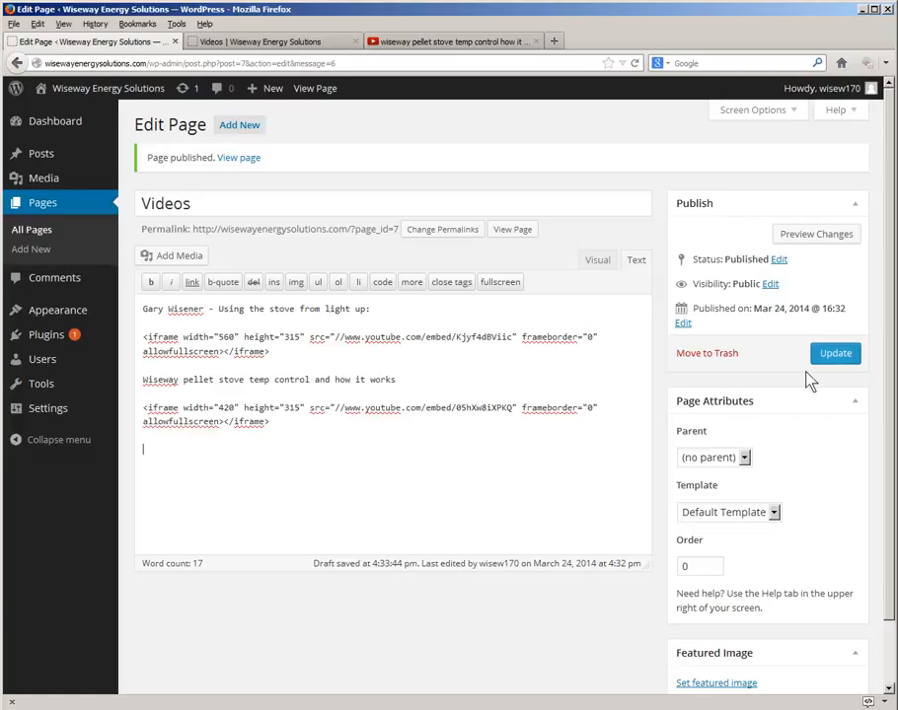
{"action": "left_click", "coordinate": [833, 357]}
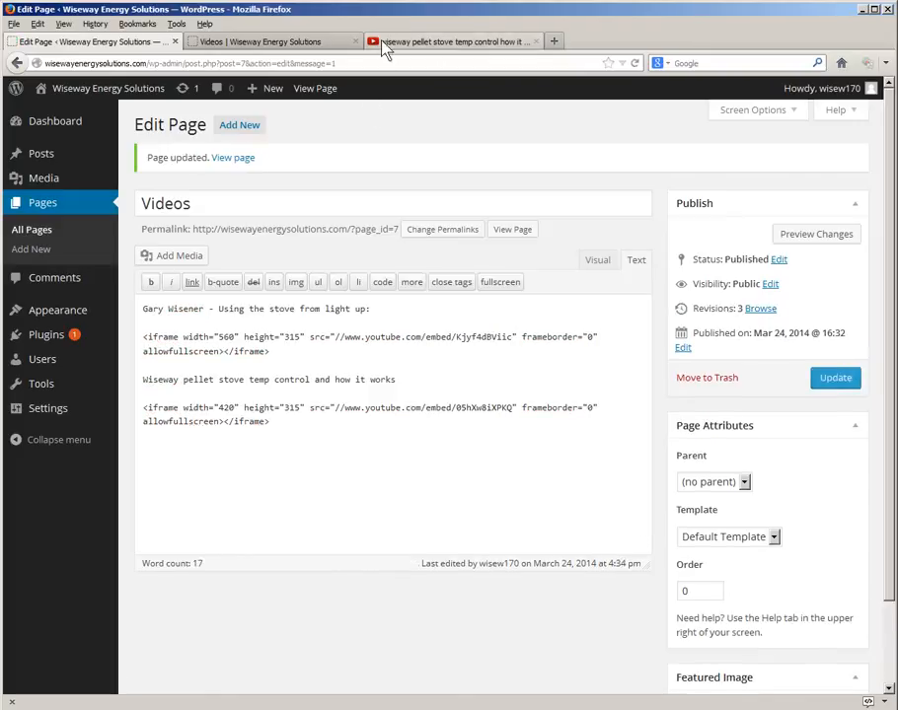
Reload the live Videos page and check the second caption and its video.
{"action": "left_click", "coordinate": [337, 47]}
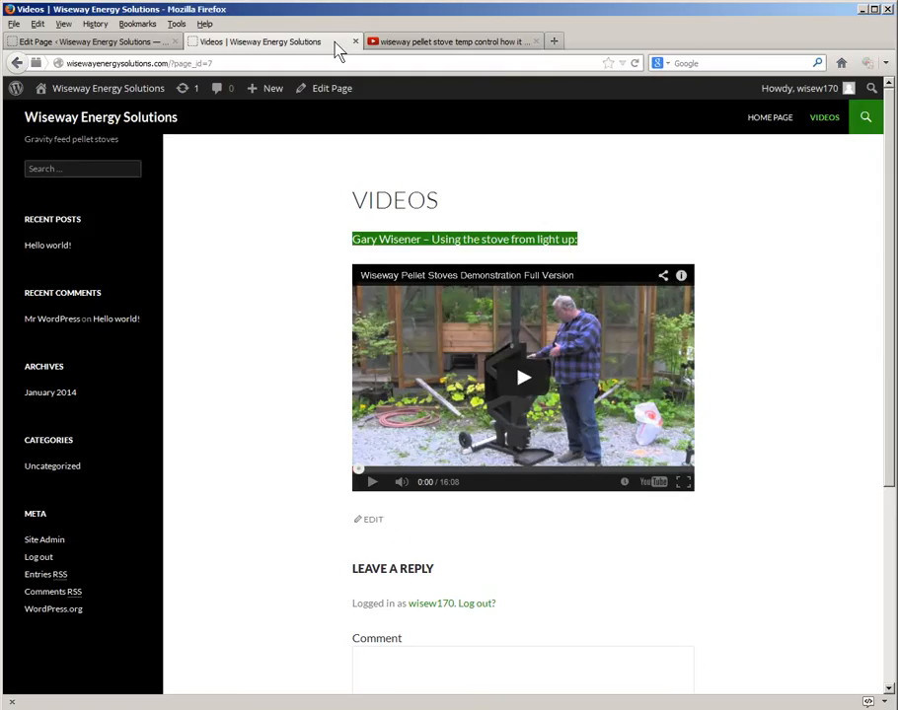
{"action": "left_click", "coordinate": [636, 64]}
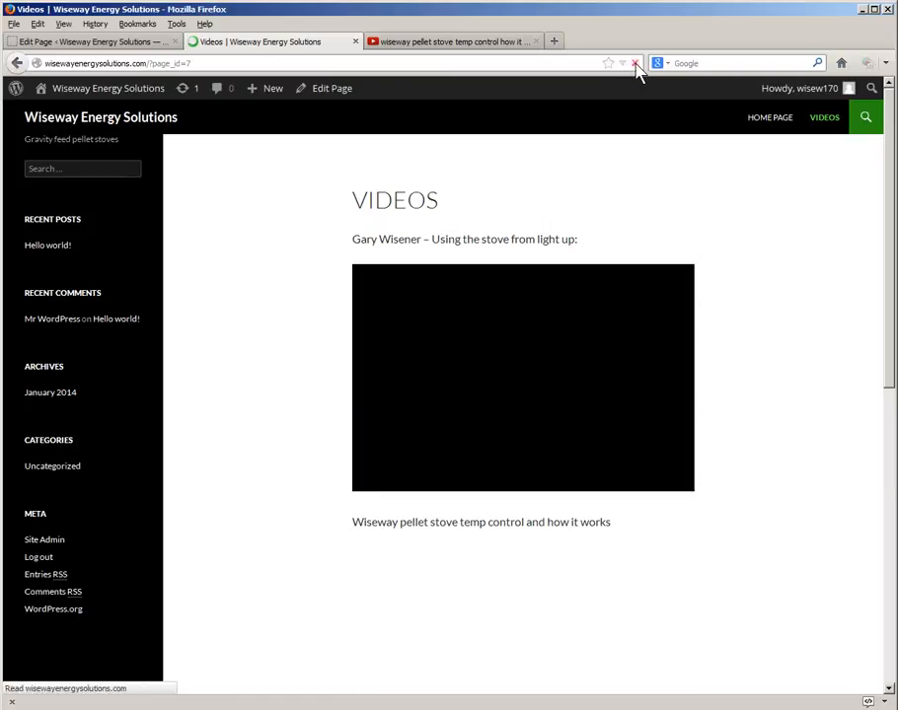
{"action": "mouse_move", "coordinate": [887, 315]}
{"action": "left_mouse_down"}
{"action": "mouse_move", "coordinate": [891, 380]}
{"action": "mouse_move", "coordinate": [896, 294]}
{"action": "left_mouse_up"}
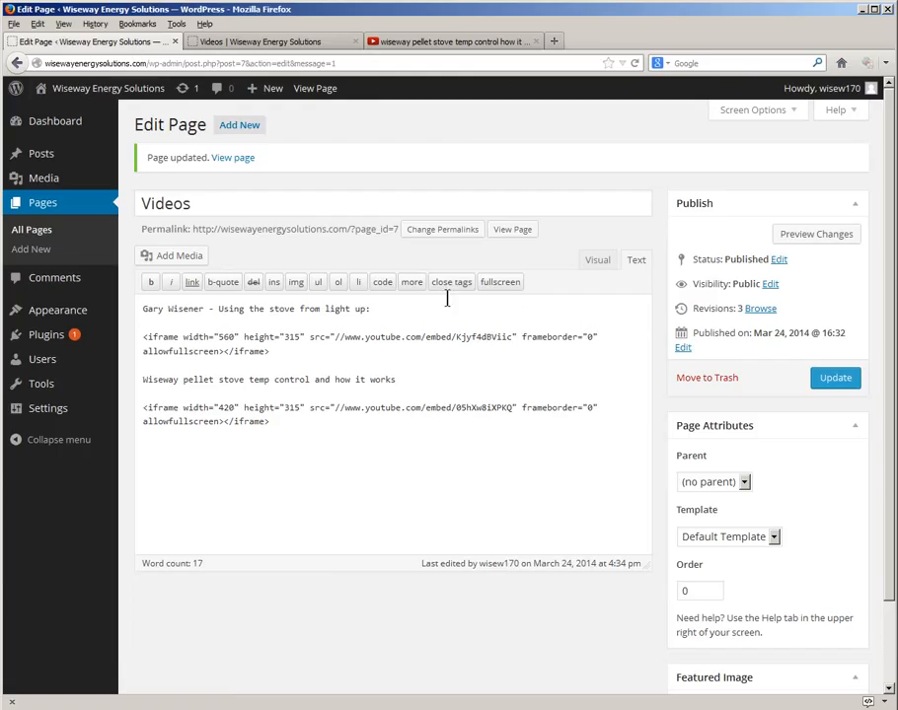
Make the first video's caption bold in the Videos page's visual editor.
{"action": "left_click", "coordinate": [599, 263]}
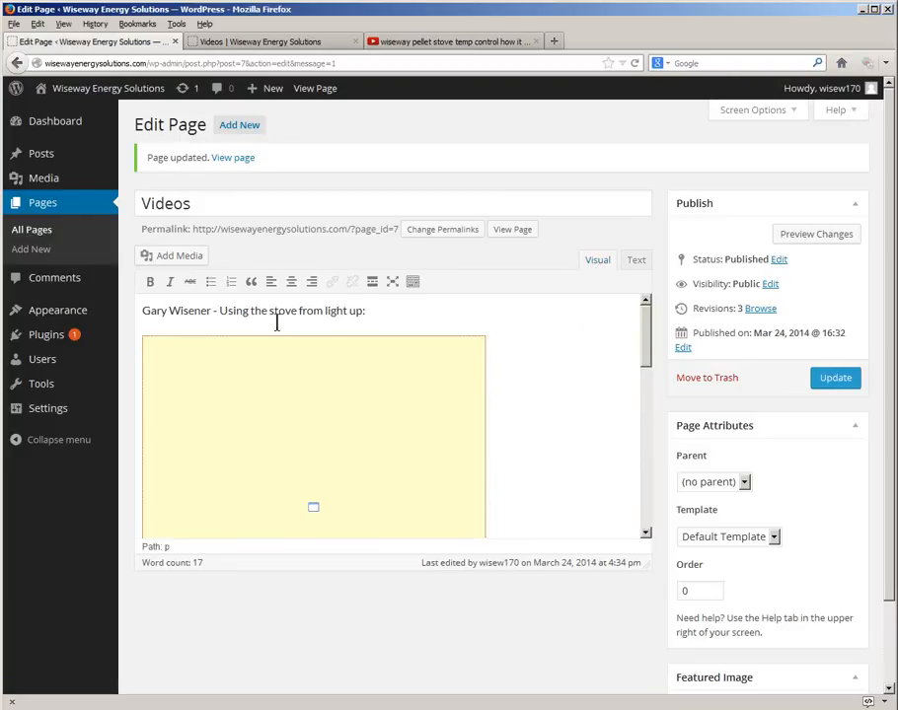
{"action": "left_click_drag", "start_coordinate": [379, 307], "coordinate": [151, 309]}
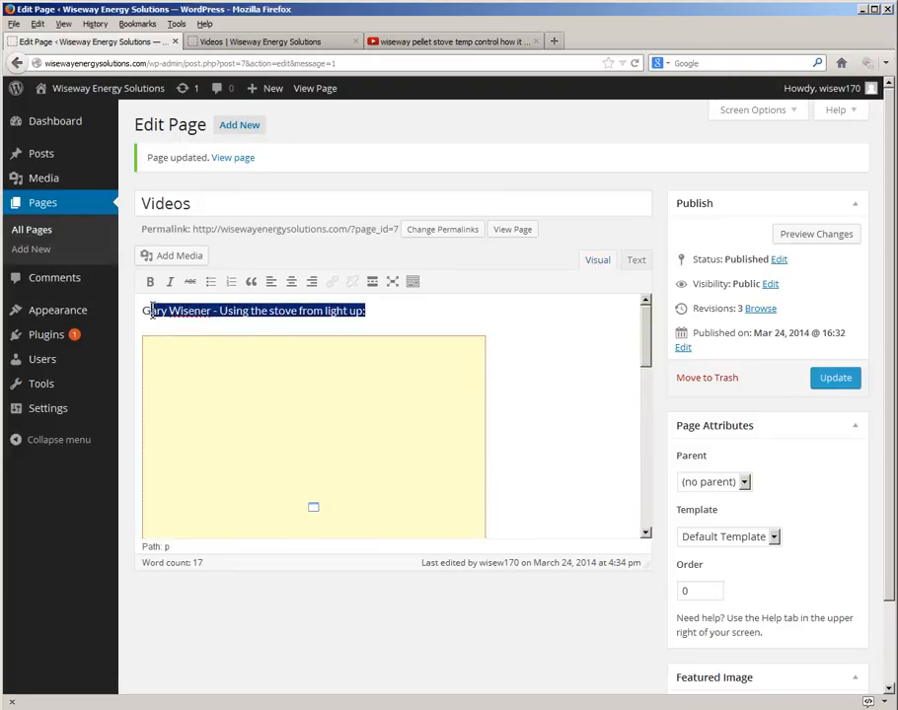
{"action": "left_click", "coordinate": [150, 282]}
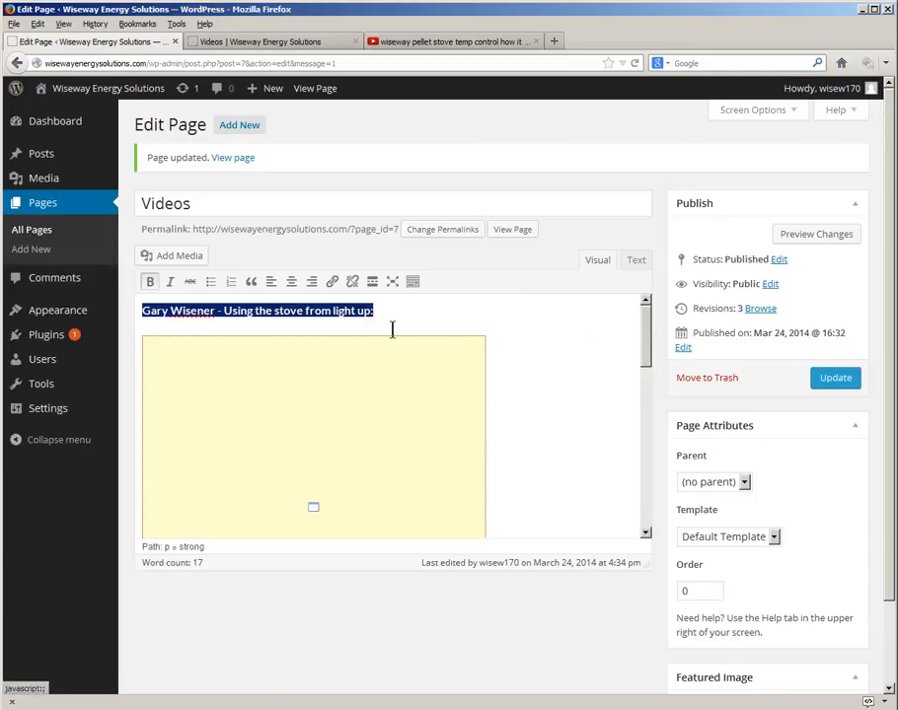
{"action": "left_click", "coordinate": [440, 319]}
Make the "Wiseway pellet stove temp control and how it works" caption bold, update the page and return to the live Videos page.
{"action": "scroll", "coordinate": [536, 436], "scroll_direction": "down", "scroll_amount": 5}
{"action": "scroll", "coordinate": [533, 434], "scroll_direction": "up", "scroll_amount": 1}
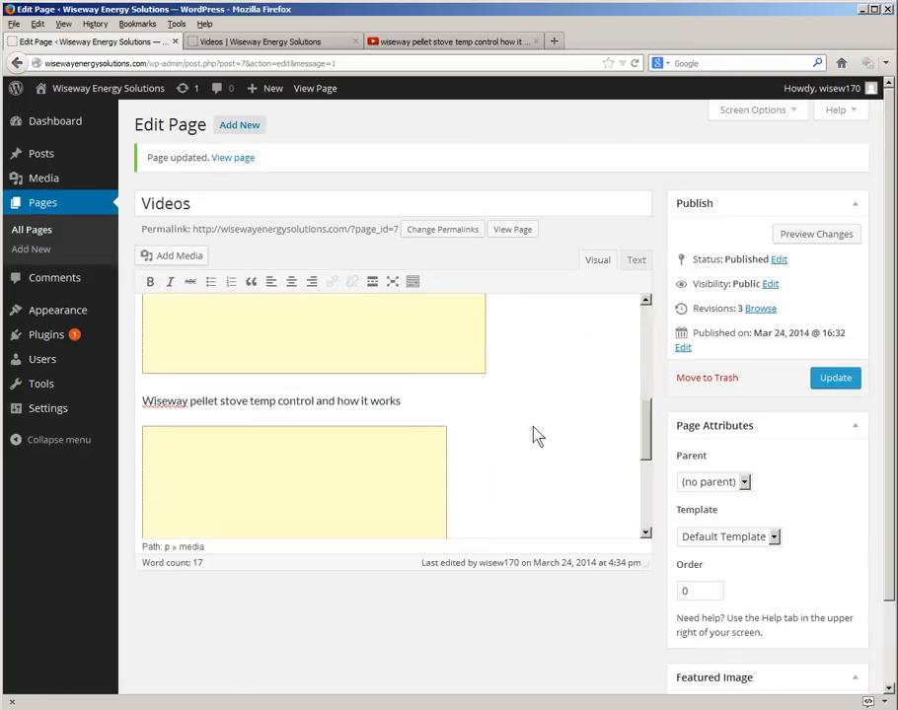
{"action": "left_click_drag", "start_coordinate": [402, 431], "coordinate": [142, 432]}
{"action": "left_click", "coordinate": [151, 283]}
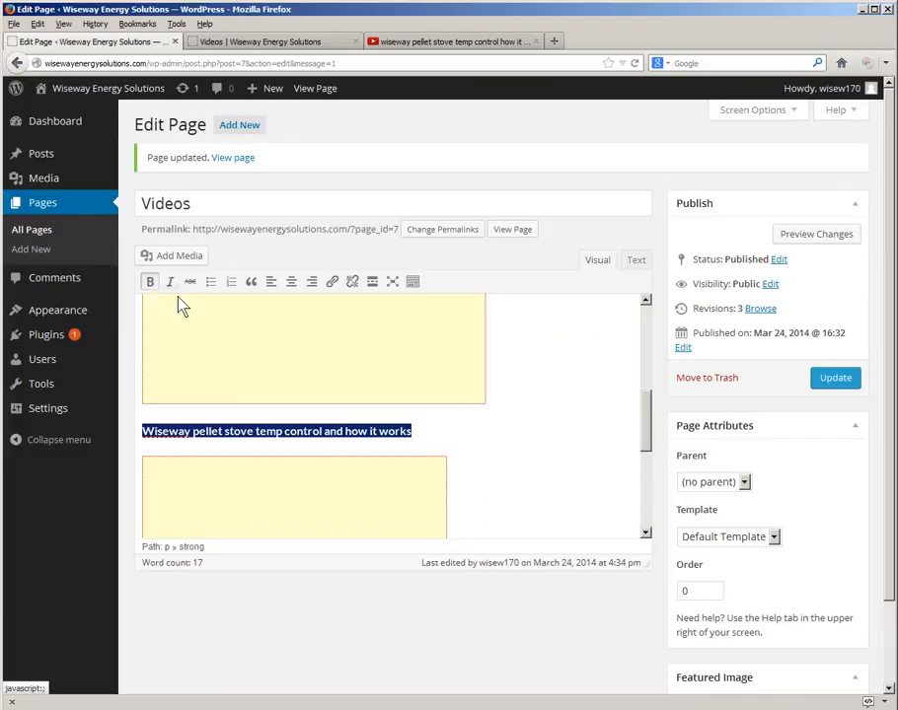
{"action": "left_click", "coordinate": [432, 431]}
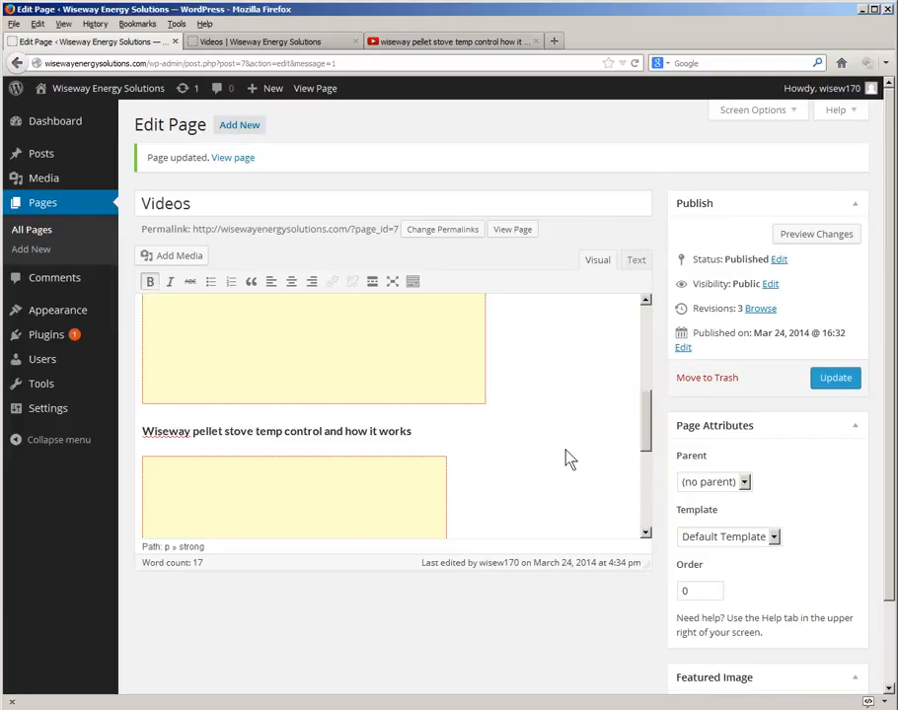
{"action": "left_click", "coordinate": [832, 389]}
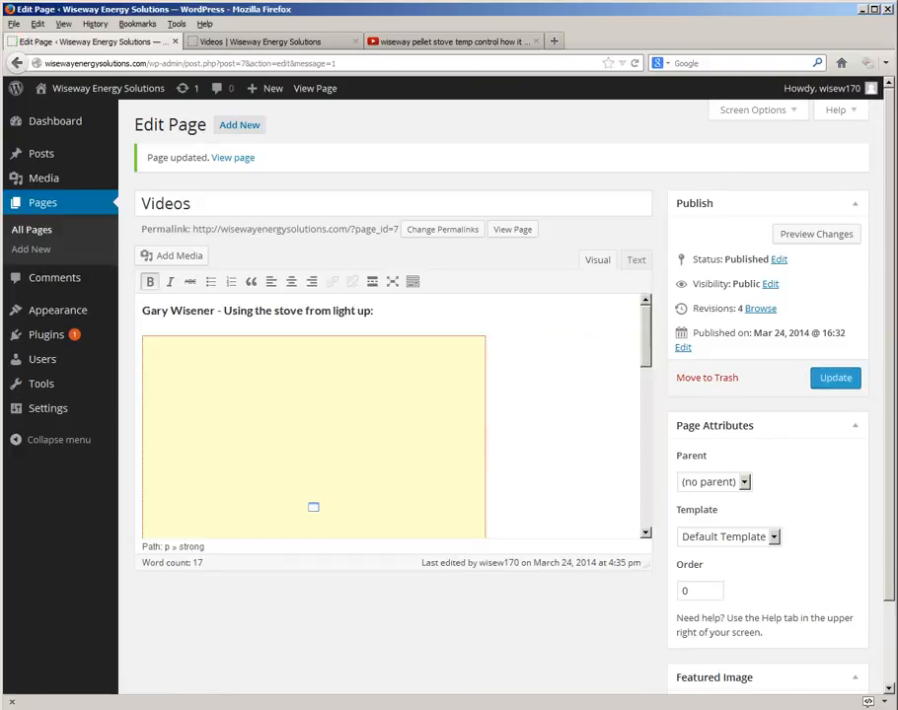
{"action": "key", "text": "ctrl+Tab"}
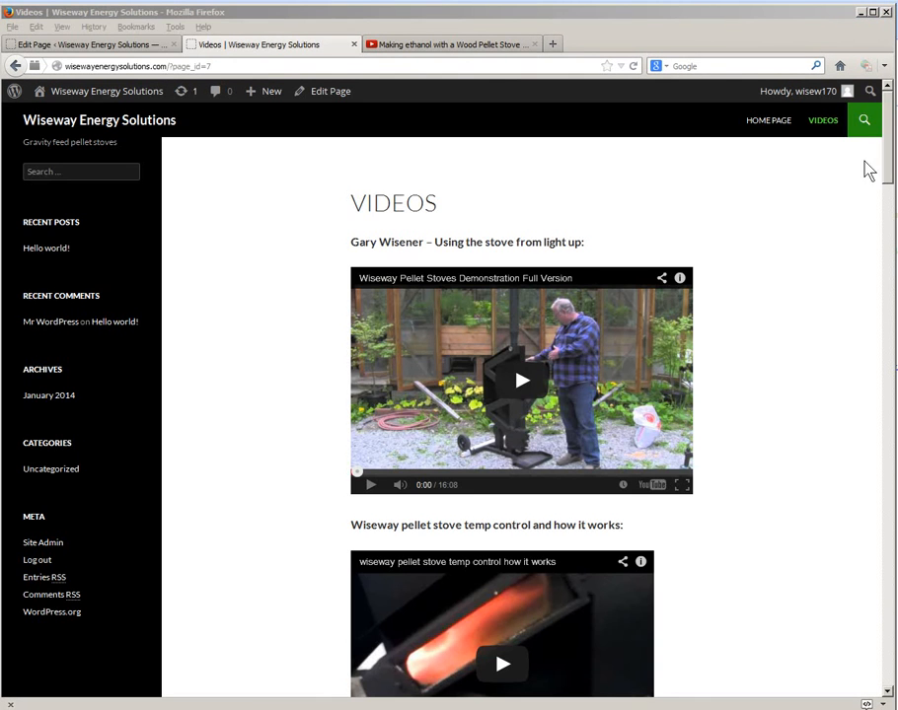
Look through the live Videos page down to the ethanol video, briefly viewing the video above it in full screen.
{"action": "left_click_drag", "start_coordinate": [889, 156], "coordinate": [887, 618]}
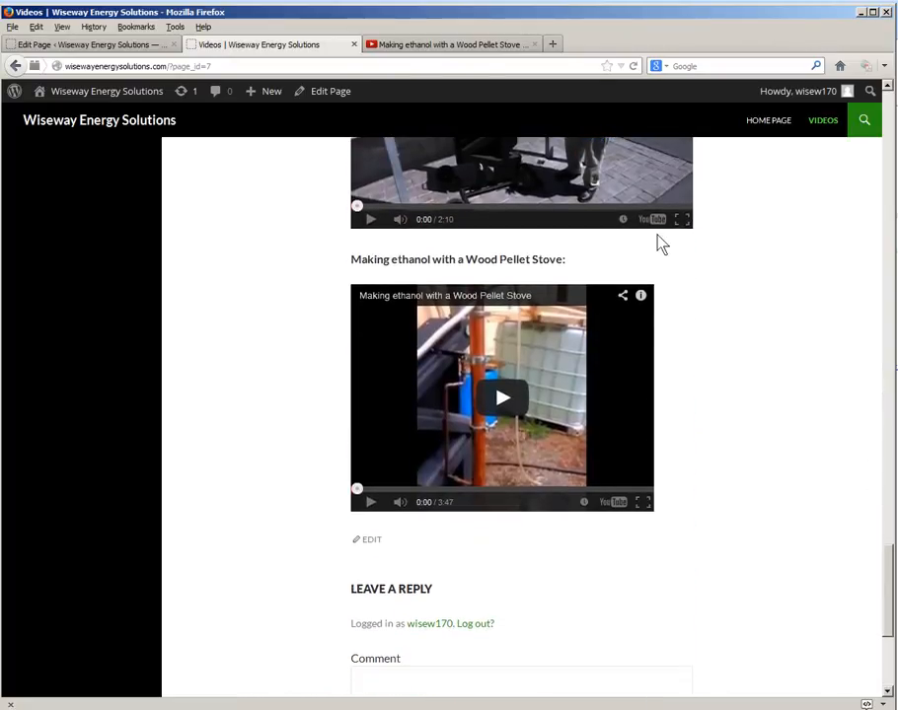
{"action": "left_click", "coordinate": [687, 226]}
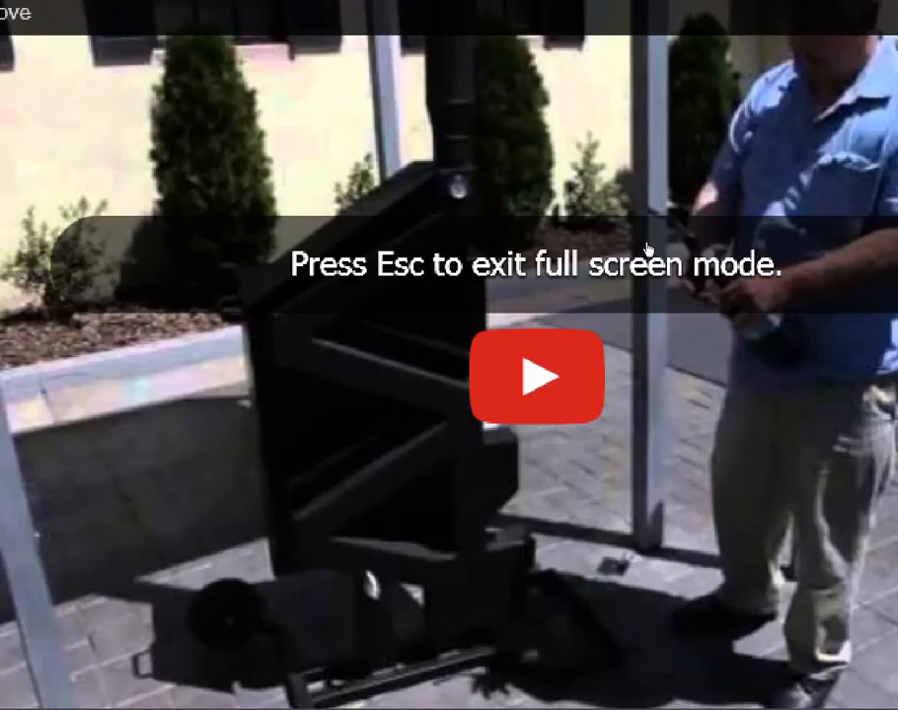
{"action": "key", "text": "Escape"}
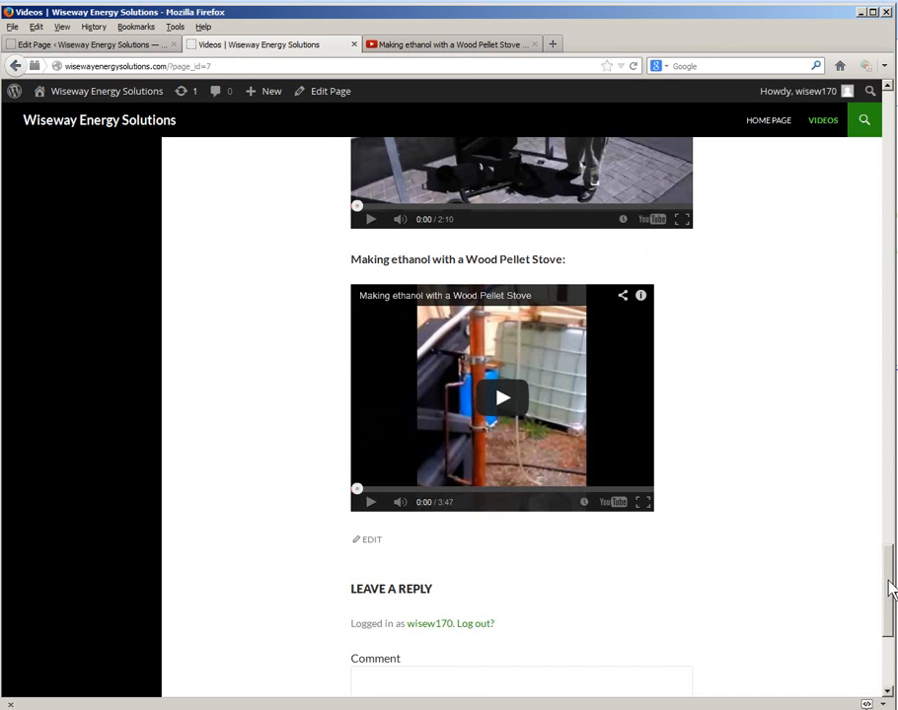
{"action": "left_click_drag", "start_coordinate": [888, 589], "coordinate": [884, 121]}
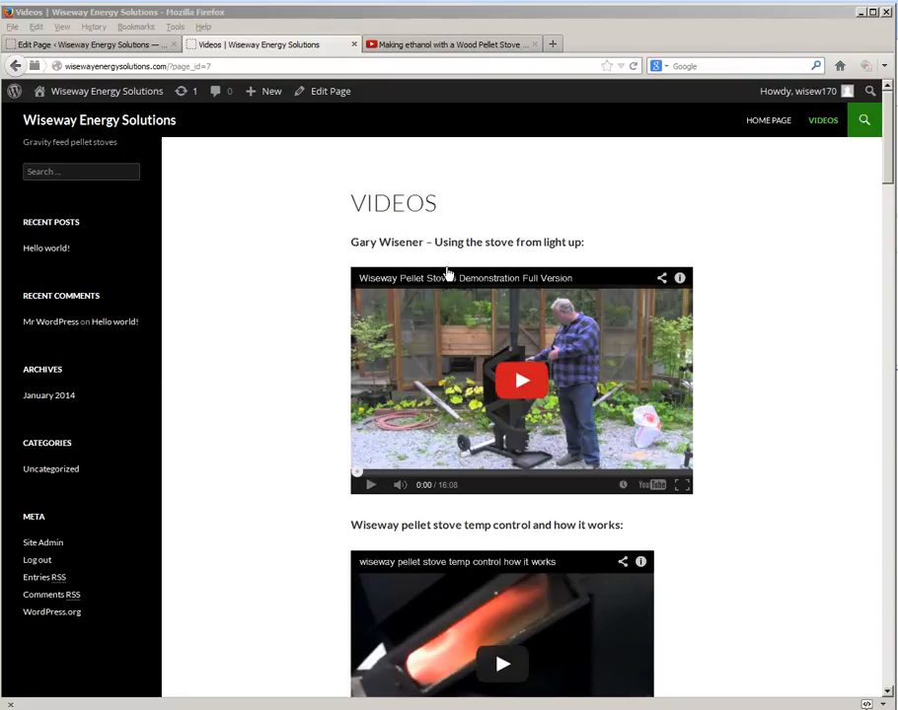
Move the "Hello world!" post to the trash from the site's posts list.
{"action": "left_click", "coordinate": [131, 46]}
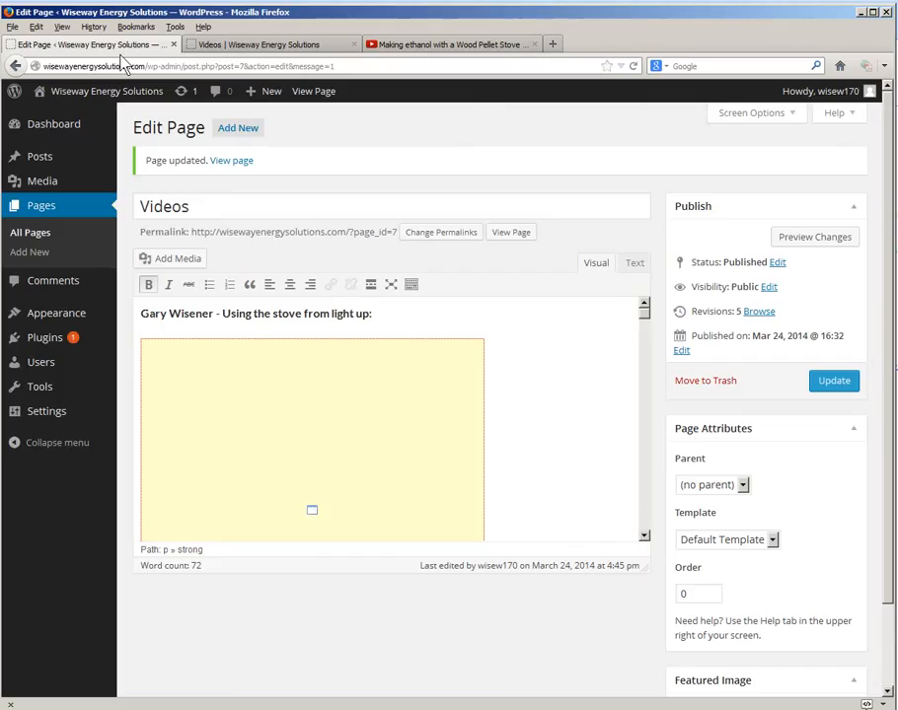
{"action": "left_click", "coordinate": [40, 166]}
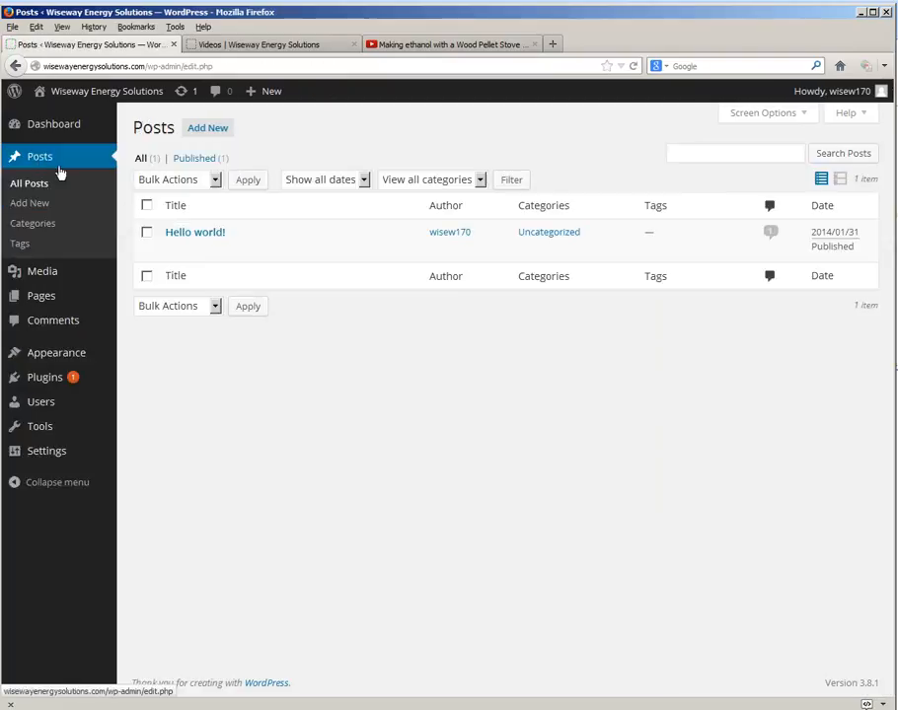
{"action": "left_click", "coordinate": [147, 233]}
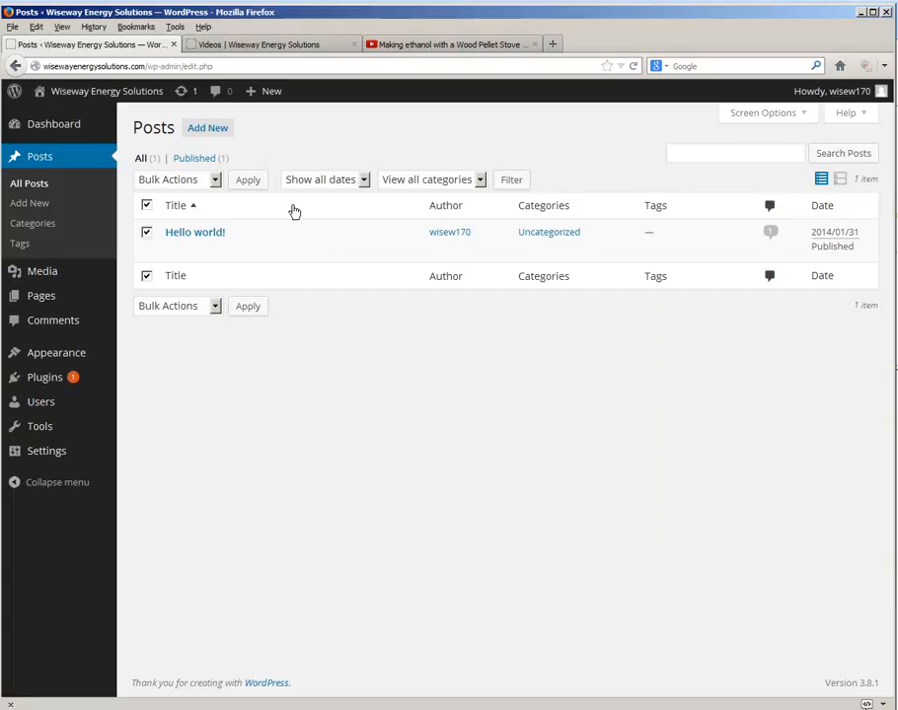
{"action": "left_click", "coordinate": [221, 186]}
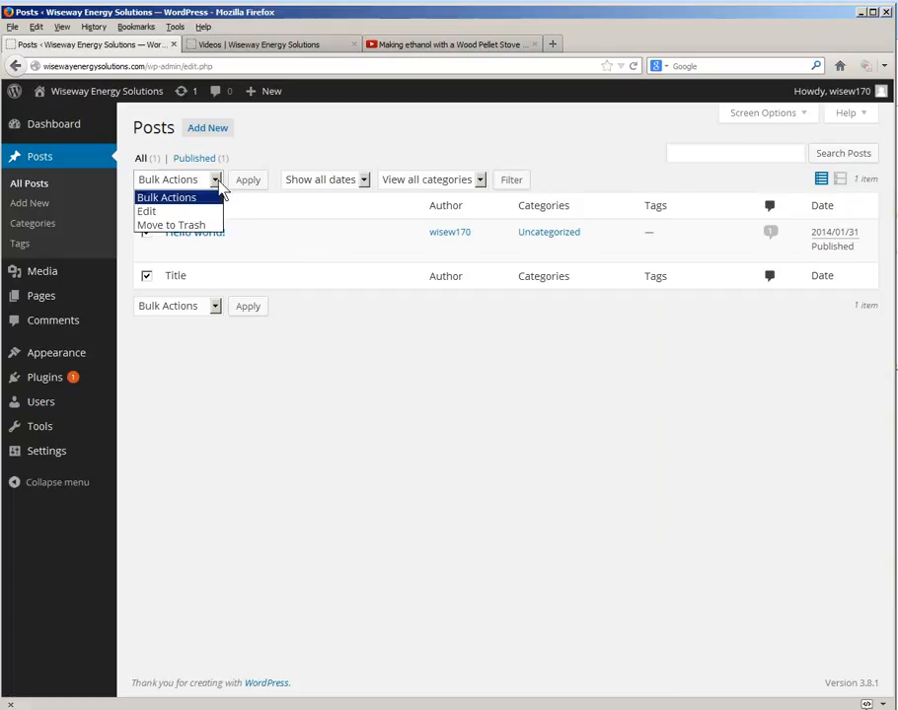
{"action": "left_click", "coordinate": [172, 226]}
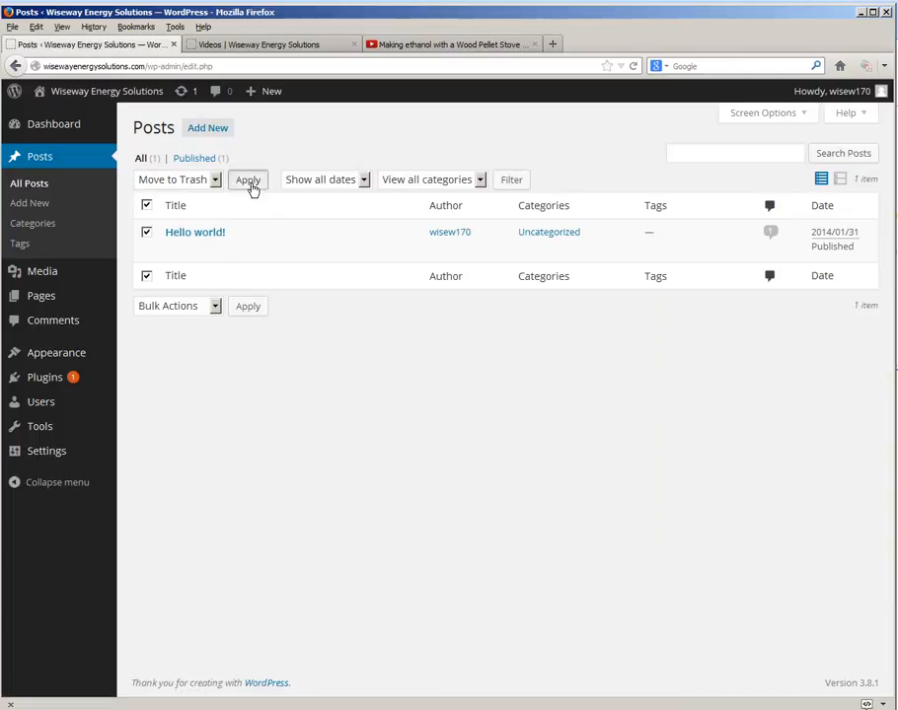
{"action": "left_click", "coordinate": [249, 184]}
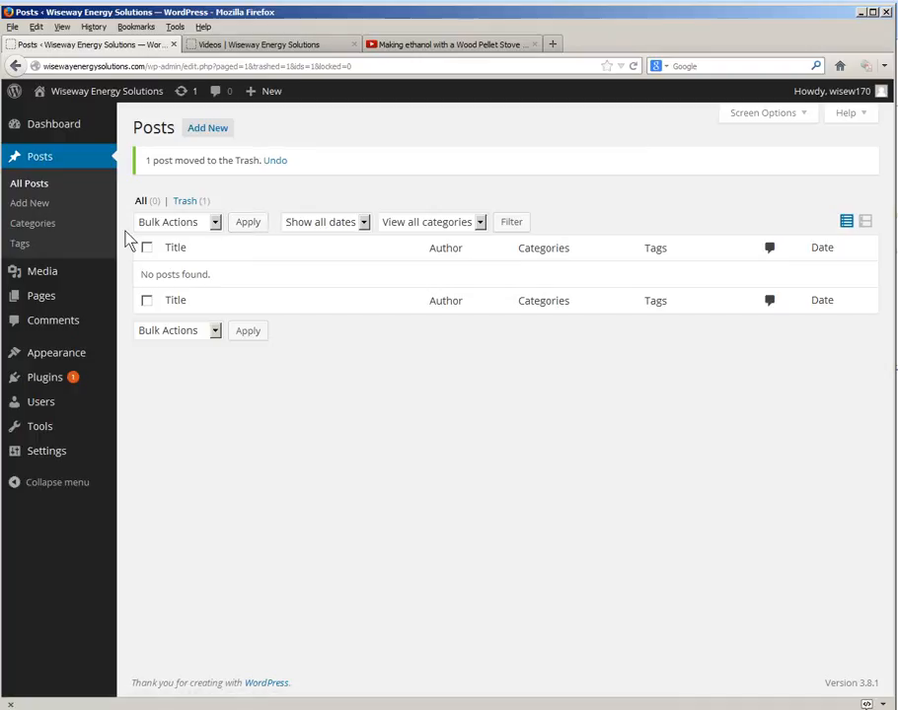
Check the site's comments list and the sidebar of the live Videos page.
{"action": "left_click", "coordinate": [49, 323]}
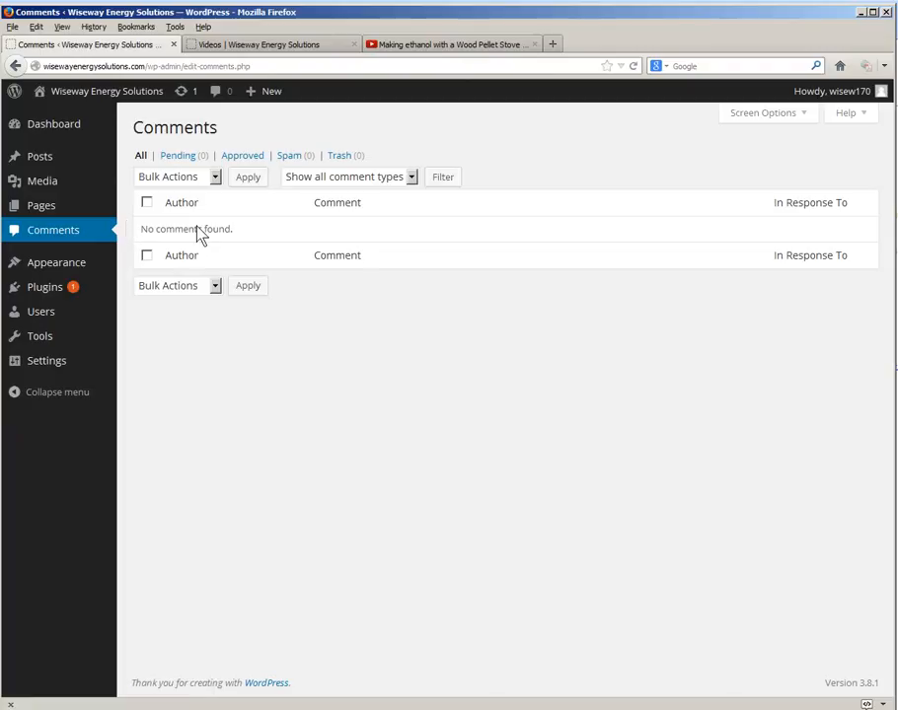
{"action": "left_click", "coordinate": [278, 50]}
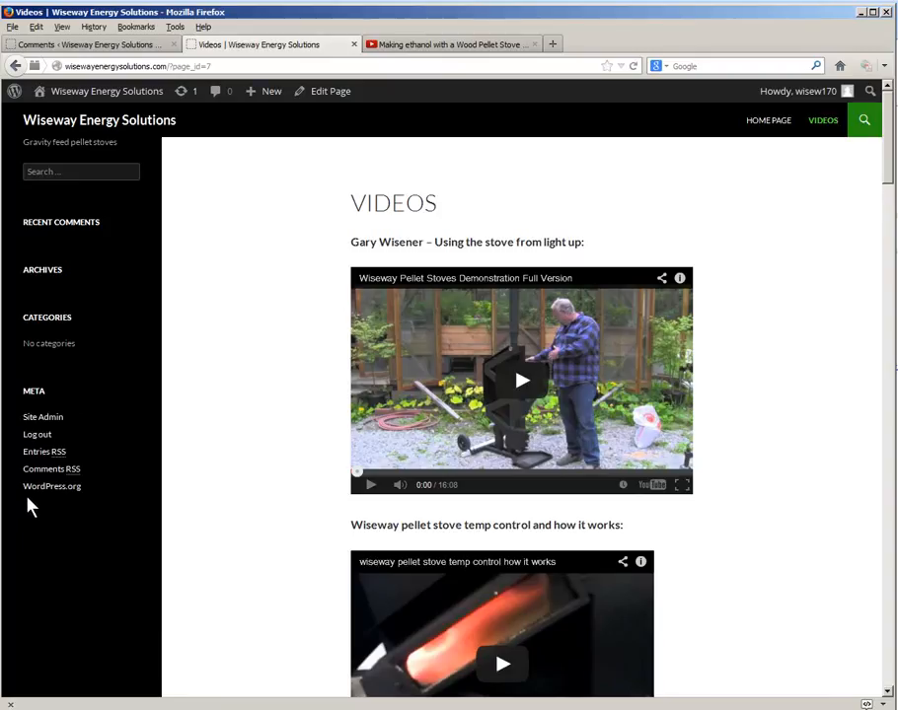
Open the widget settings and move Recent Posts and Archives from the Primary Sidebar to the Footer Widget Area.
{"action": "left_click", "coordinate": [97, 45]}
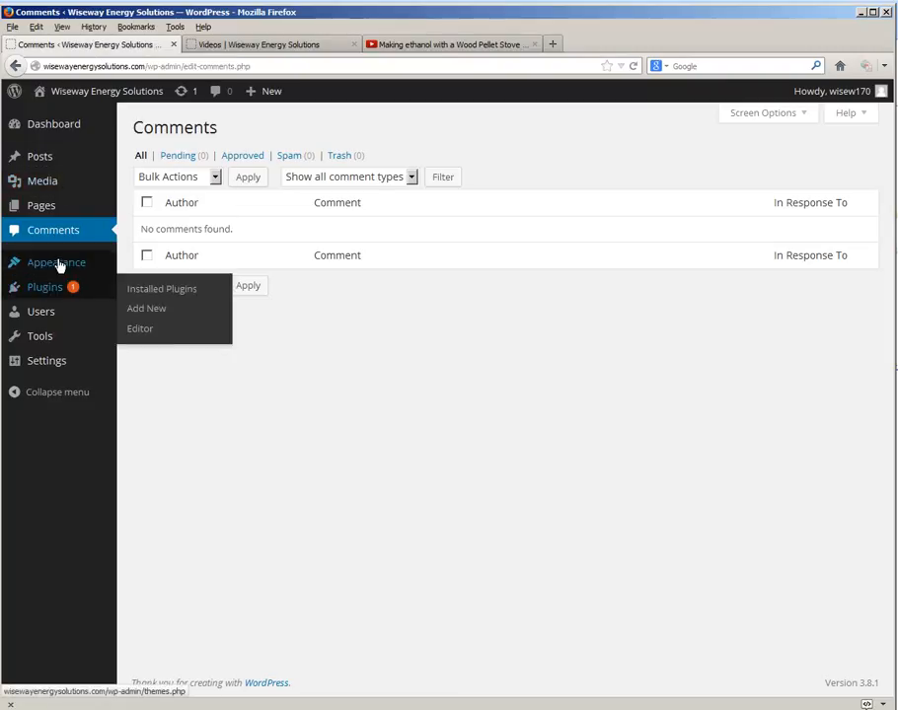
{"action": "mouse_move", "coordinate": [53, 272]}
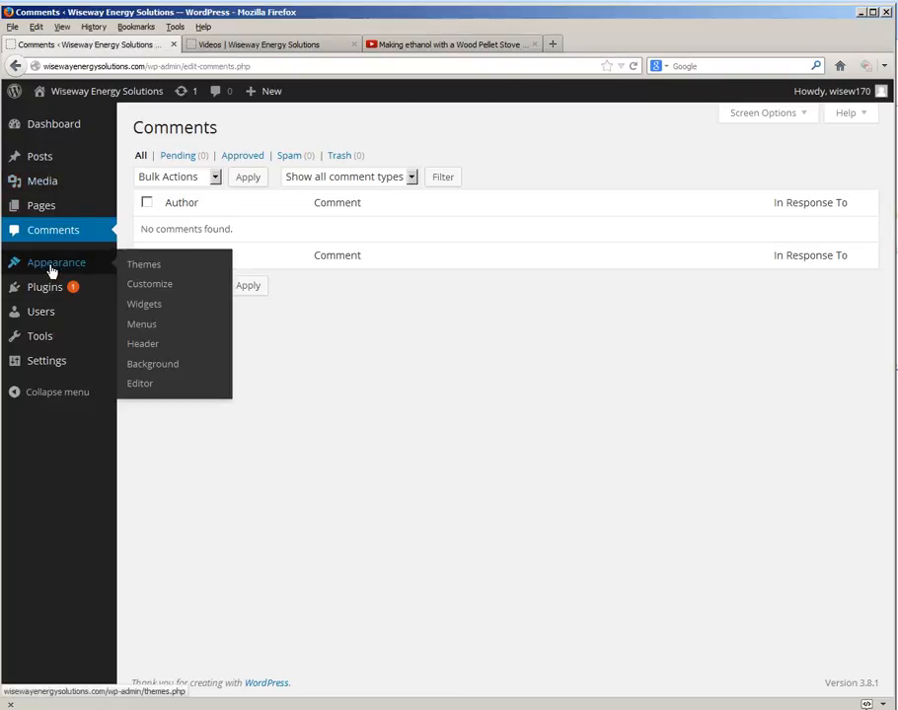
{"action": "left_click", "coordinate": [145, 310]}
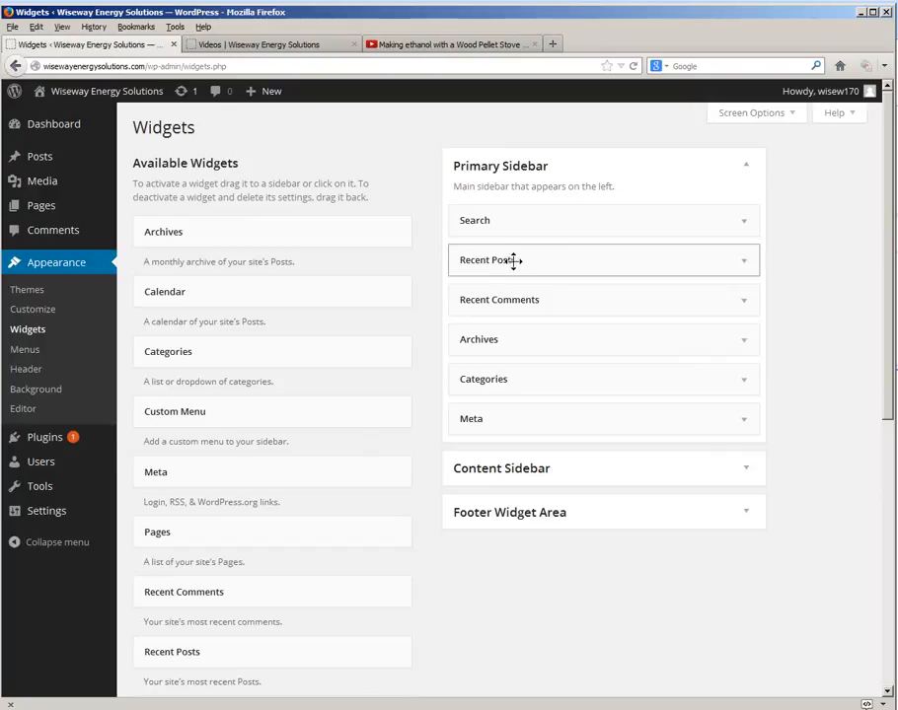
{"action": "left_click_drag", "start_coordinate": [519, 264], "coordinate": [428, 657]}
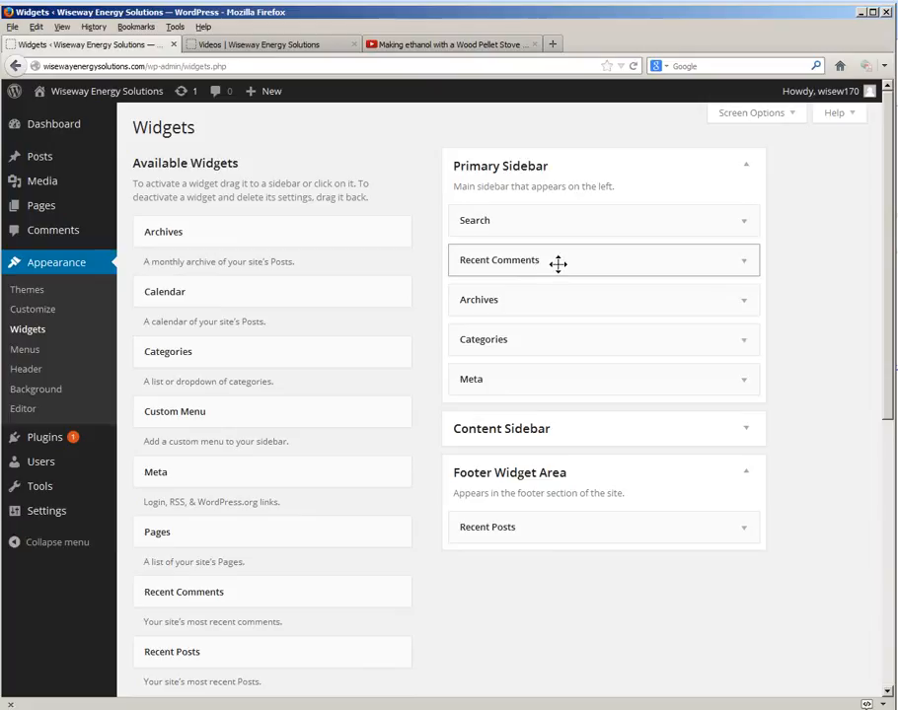
{"action": "left_click_drag", "start_coordinate": [539, 299], "coordinate": [529, 673]}
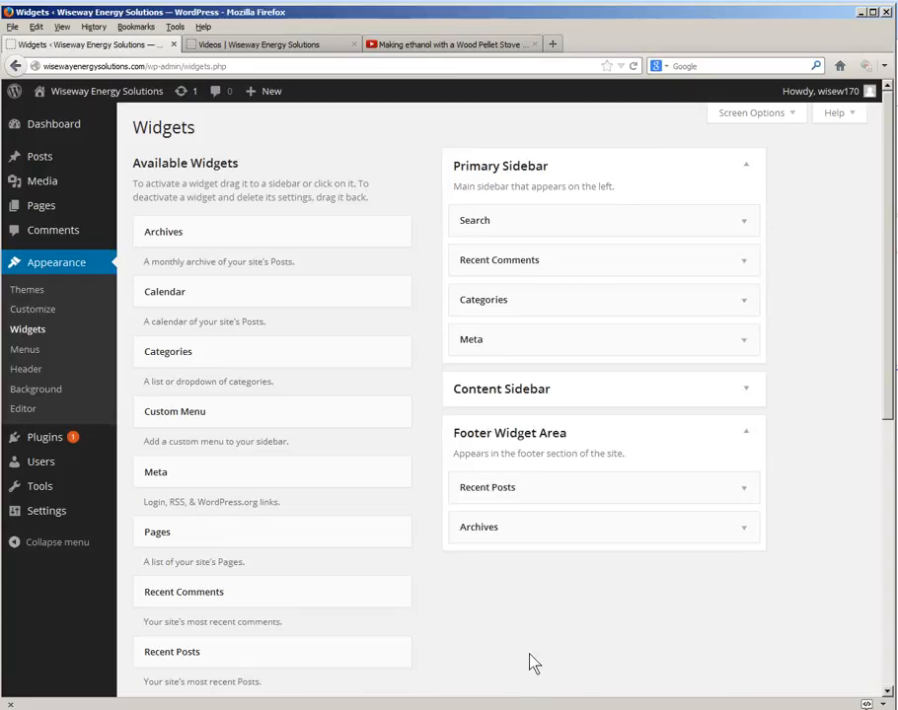
Move the Recent Posts and Archives widgets from the Footer Widget Area to Inactive Widgets.
{"action": "left_click_drag", "start_coordinate": [888, 391], "coordinate": [894, 554]}
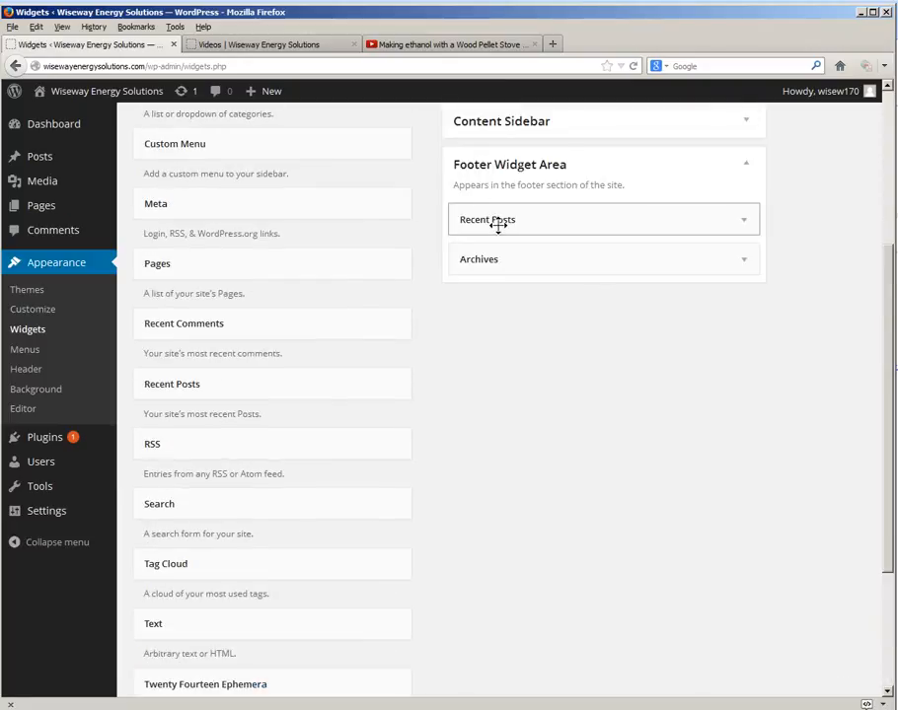
{"action": "left_click_drag", "start_coordinate": [499, 225], "coordinate": [183, 638]}
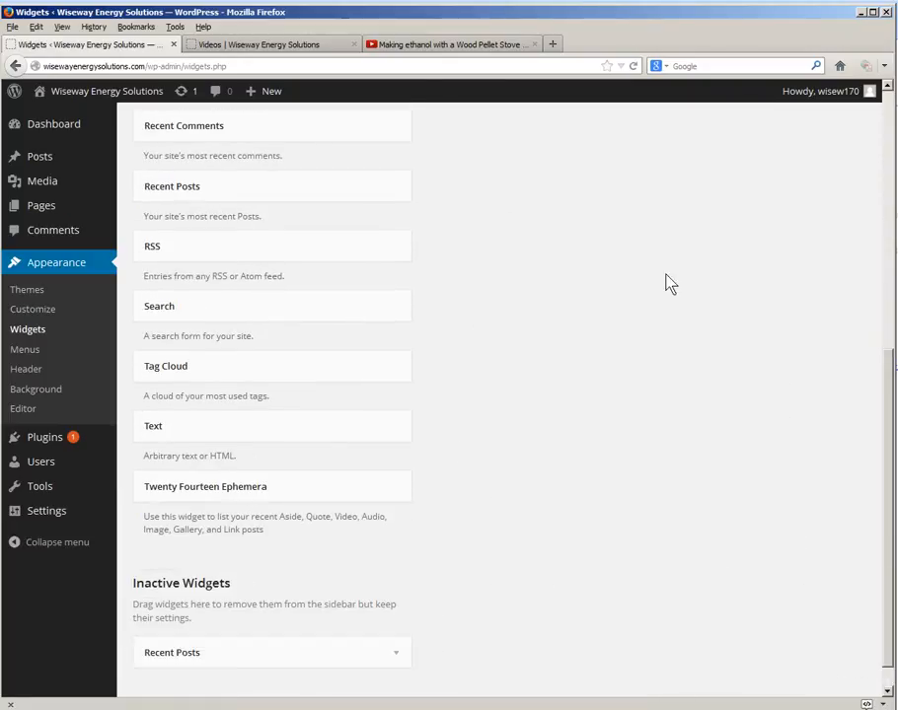
{"action": "scroll", "coordinate": [680, 249], "scroll_direction": "up", "scroll_amount": 3}
{"action": "left_click_drag", "start_coordinate": [536, 350], "coordinate": [227, 664]}
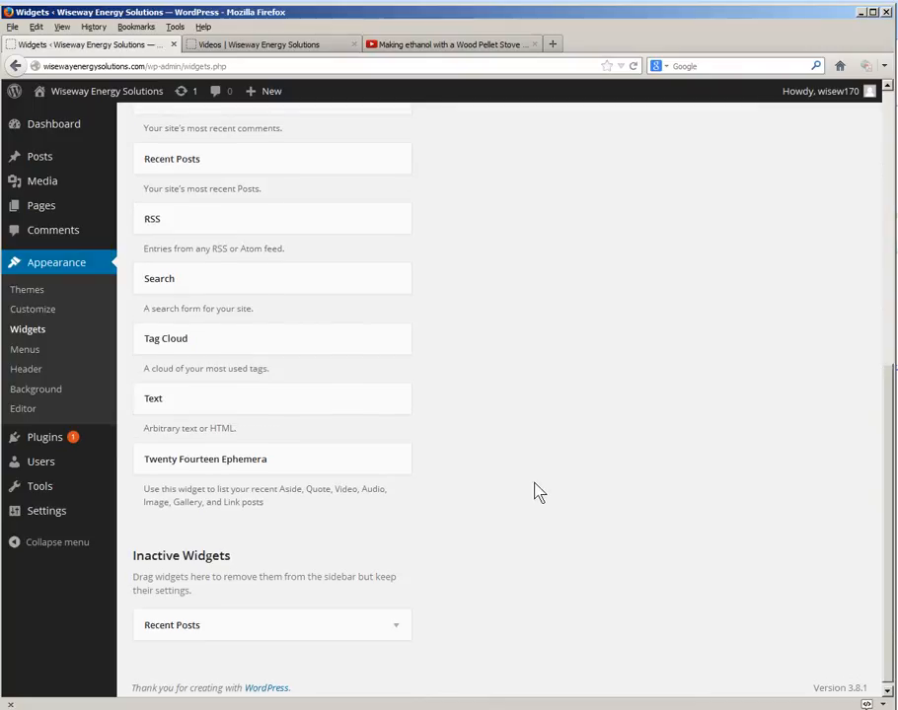
{"action": "scroll", "coordinate": [529, 471], "scroll_direction": "up", "scroll_amount": 5}
{"action": "left_click_drag", "start_coordinate": [523, 410], "coordinate": [216, 626]}
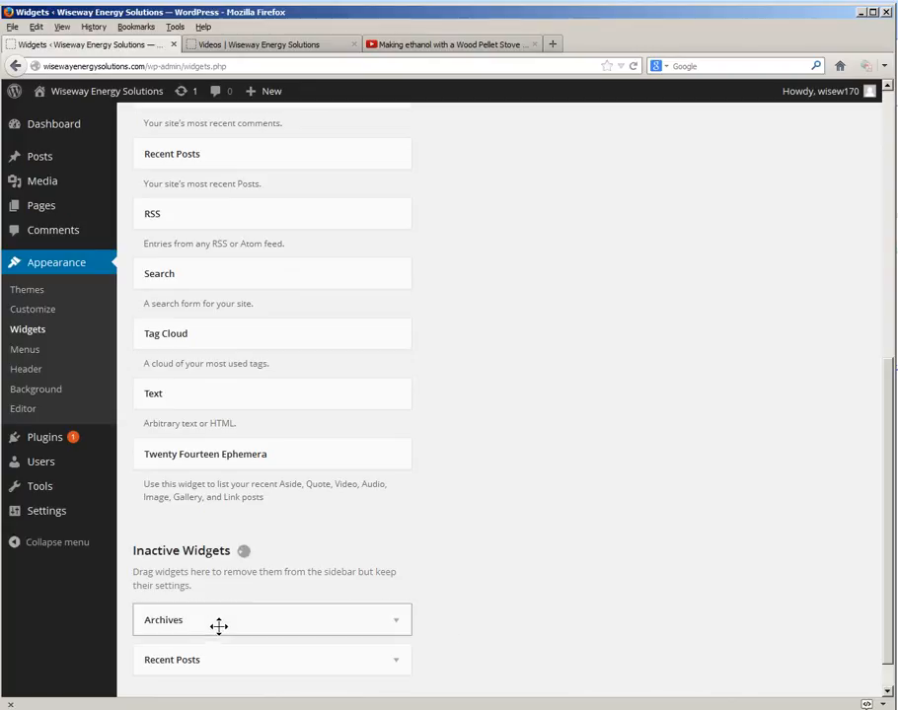
Move the Meta widget from the Primary Sidebar to Inactive Widgets and check the sidebar on the live home page.
{"action": "scroll", "coordinate": [649, 449], "scroll_direction": "up", "scroll_amount": 4}
{"action": "scroll", "coordinate": [649, 449], "scroll_direction": "up", "scroll_amount": 2}
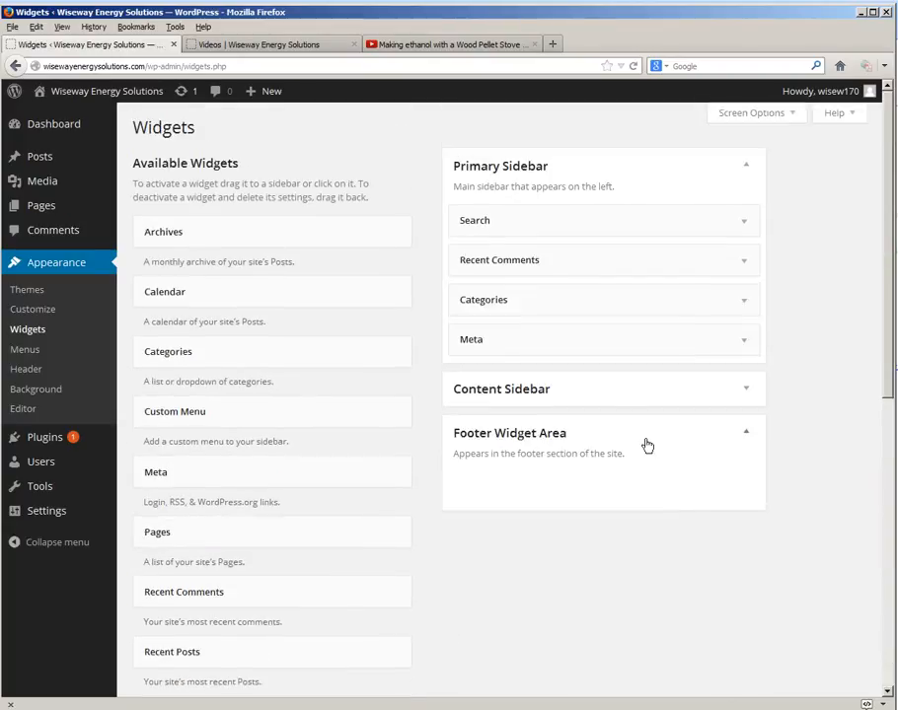
{"action": "left_click_drag", "start_coordinate": [548, 341], "coordinate": [352, 685]}
{"action": "left_click_drag", "start_coordinate": [296, 692], "coordinate": [241, 565]}
{"action": "scroll", "coordinate": [668, 379], "scroll_direction": "up", "scroll_amount": 6}
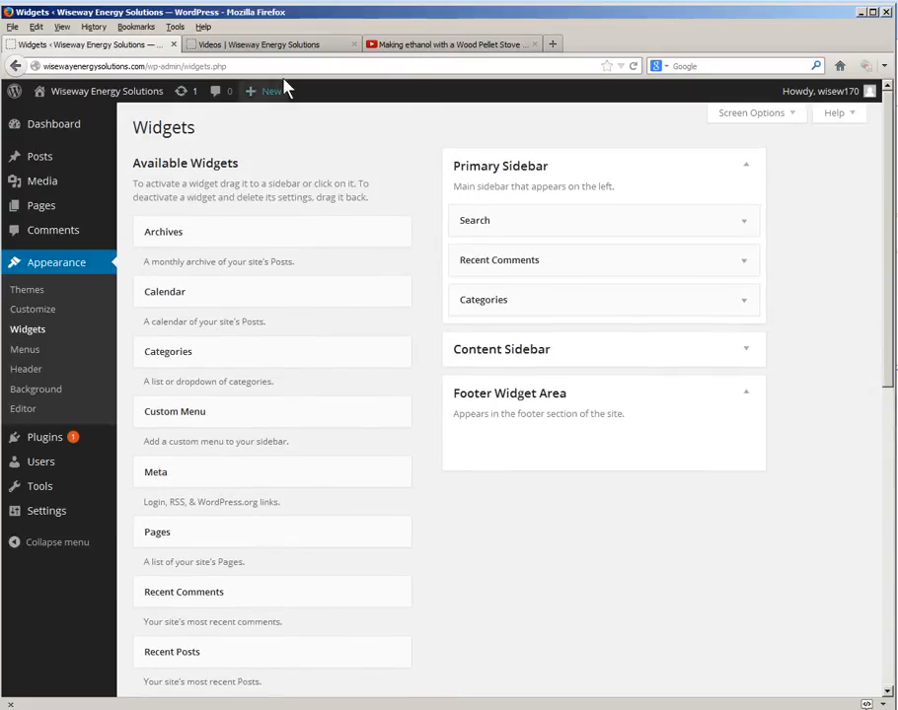
{"action": "left_click", "coordinate": [269, 47]}
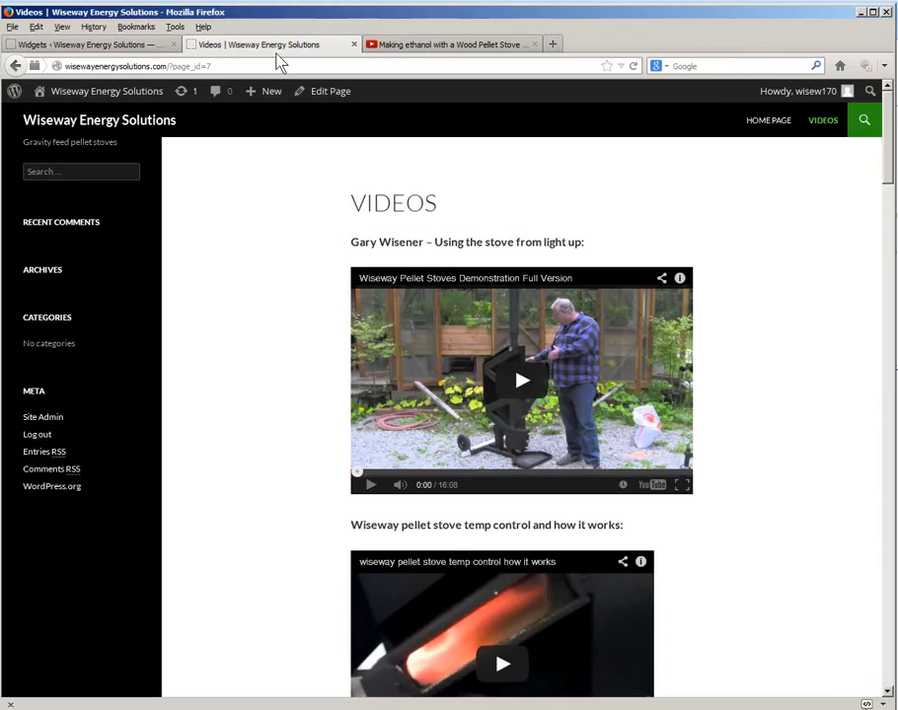
{"action": "left_click", "coordinate": [769, 128]}
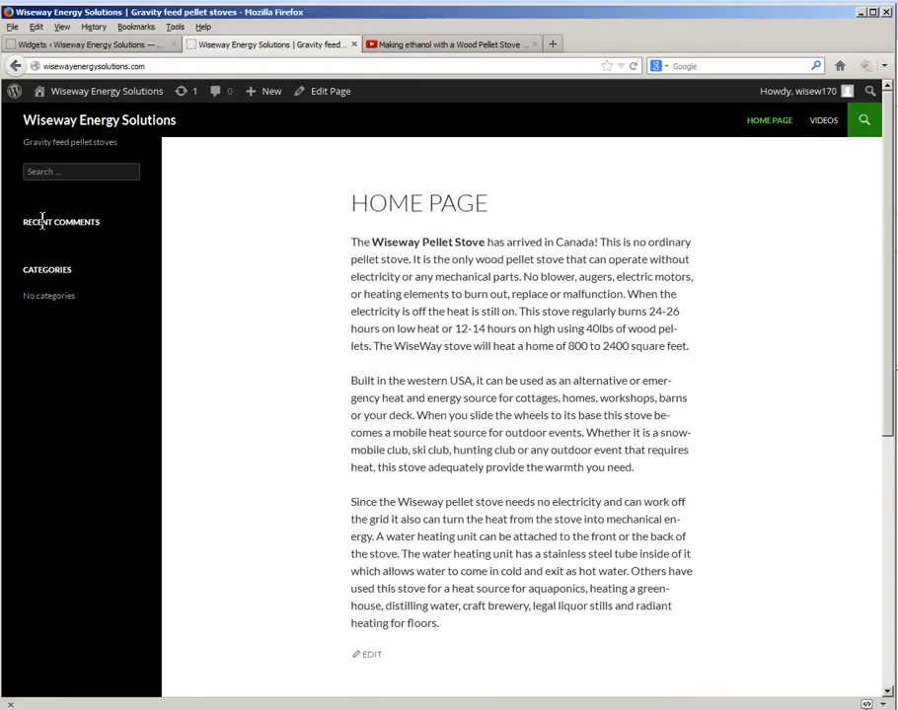
Move the Categories widget from the Primary Sidebar to Inactive Widgets and expand the Content Sidebar area.
{"action": "left_click", "coordinate": [153, 46]}
{"action": "left_click_drag", "start_coordinate": [533, 305], "coordinate": [221, 635]}
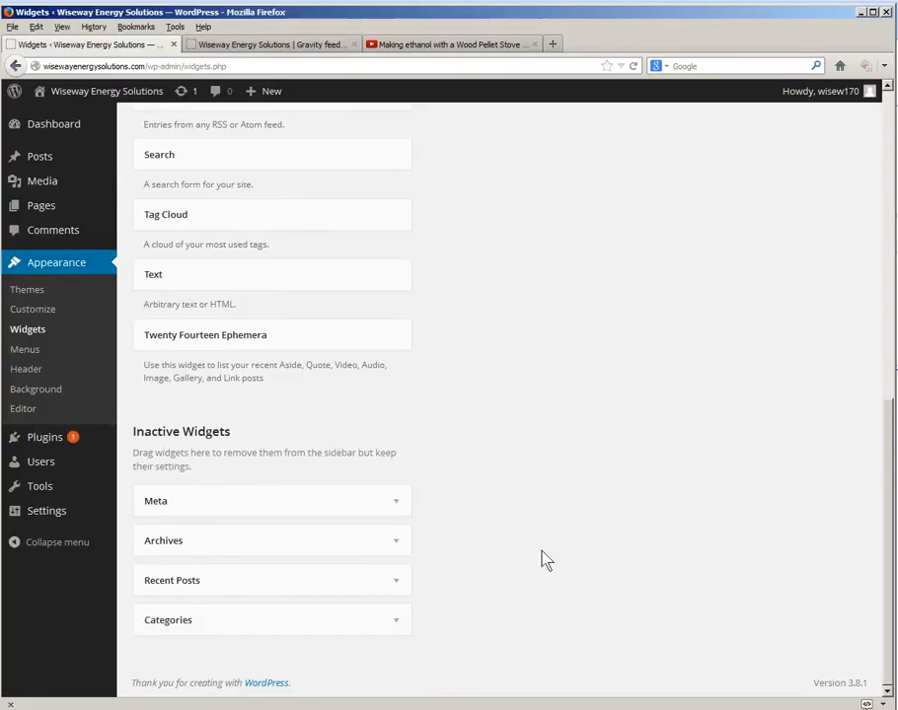
{"action": "scroll", "coordinate": [513, 393], "scroll_direction": "up", "scroll_amount": 10}
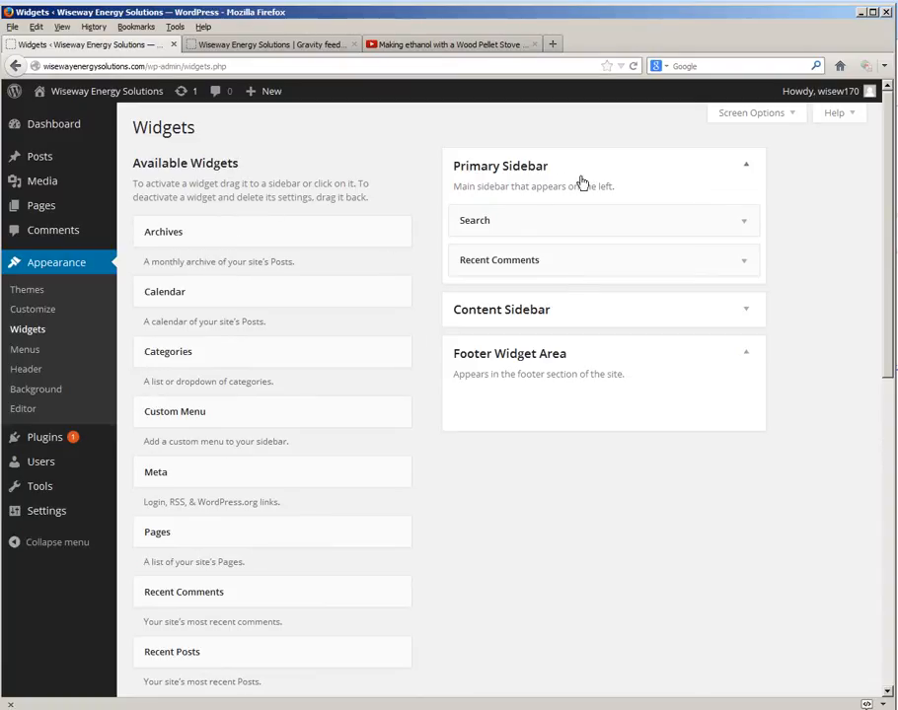
{"action": "left_click", "coordinate": [553, 314]}
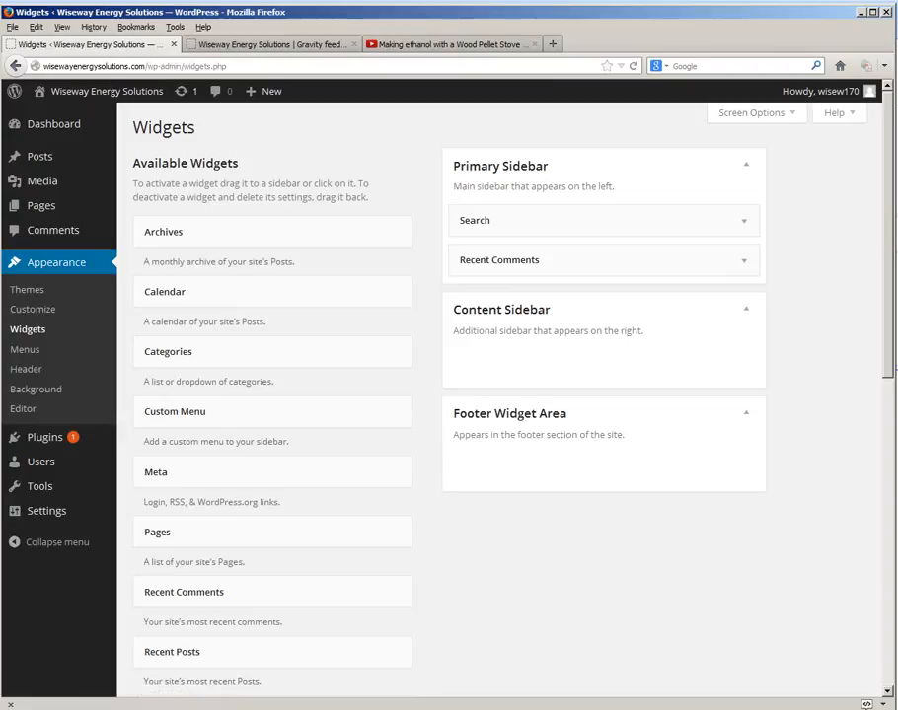
Reload the live home page and check its sidebar and search box.
{"action": "left_click", "coordinate": [277, 46]}
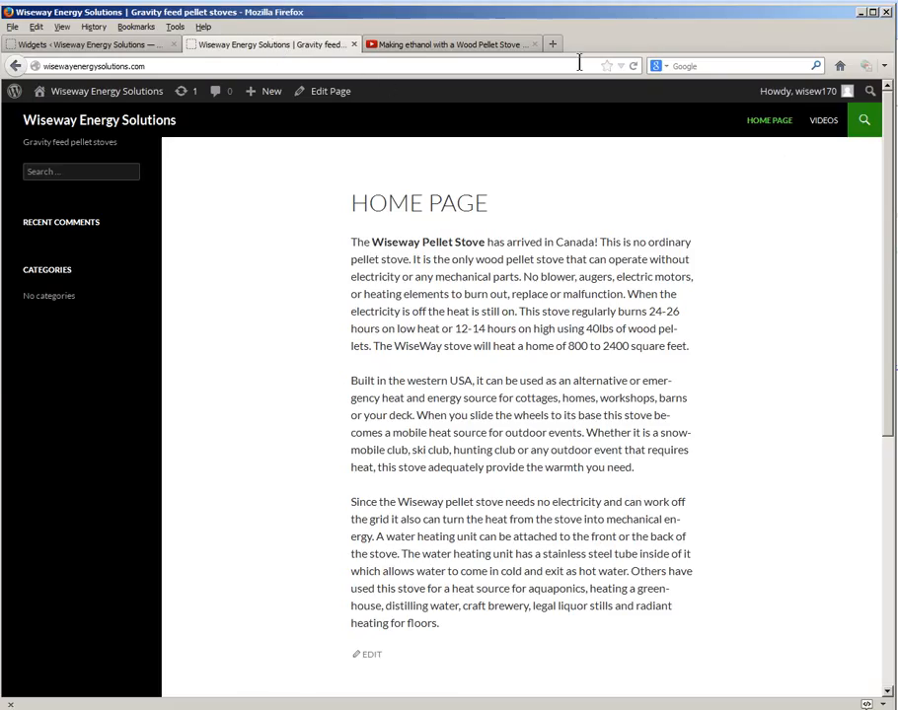
{"action": "left_click", "coordinate": [633, 66]}
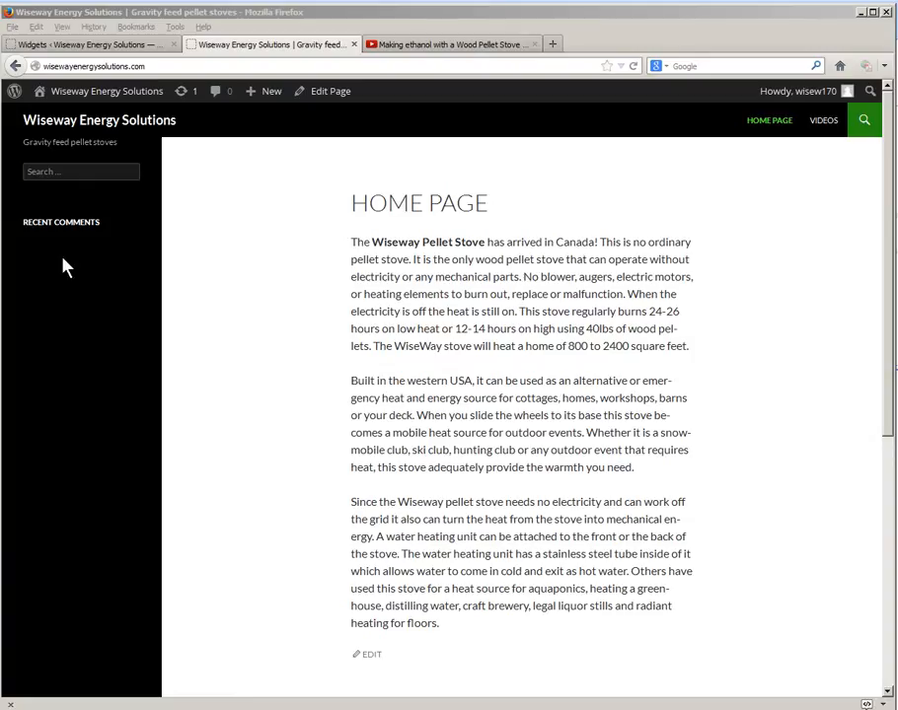
{"action": "left_click", "coordinate": [54, 171]}
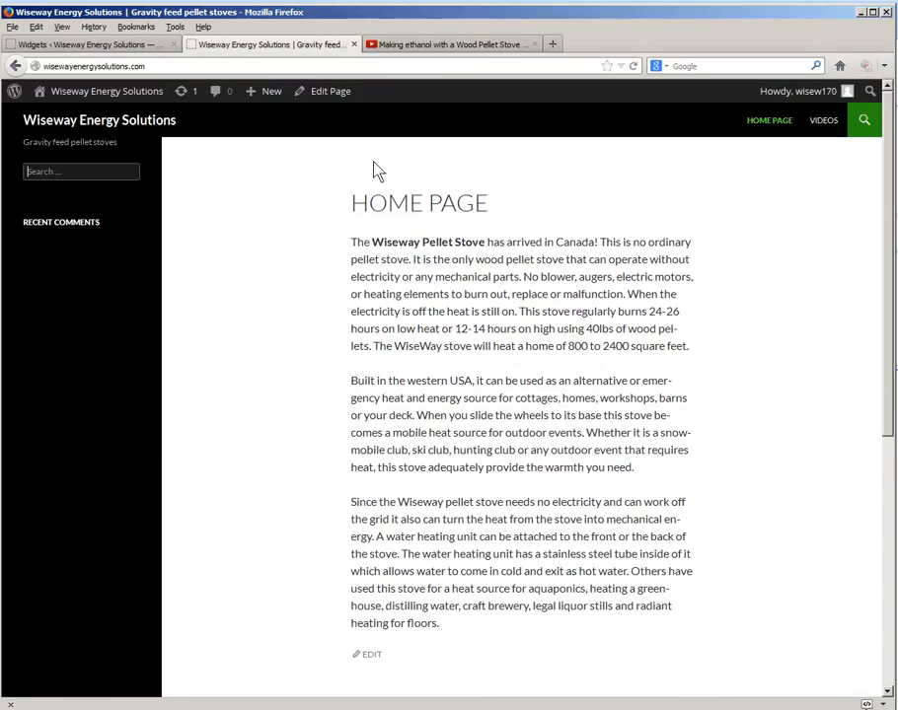
{"action": "left_click", "coordinate": [896, 180]}
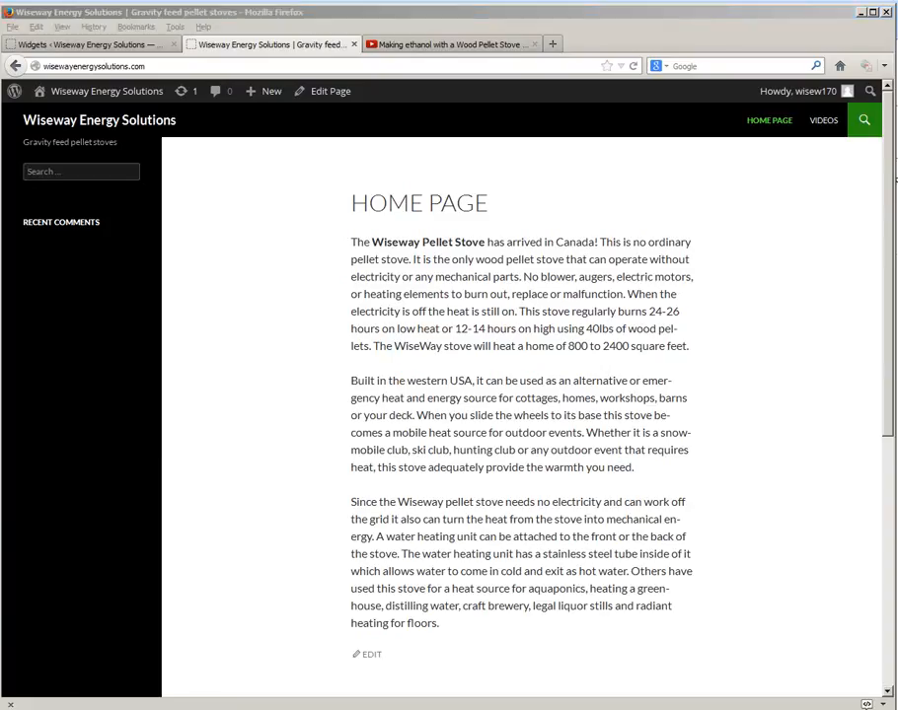
Return to the WordPress admin and open the theme's header settings.
{"action": "left_click", "coordinate": [59, 45]}
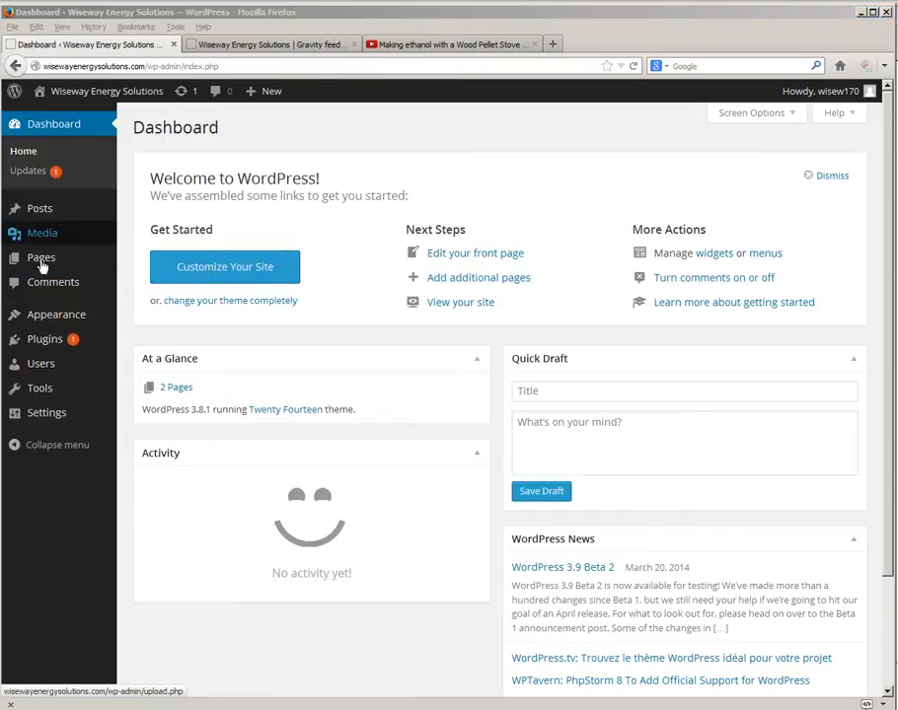
{"action": "mouse_move", "coordinate": [53, 318]}
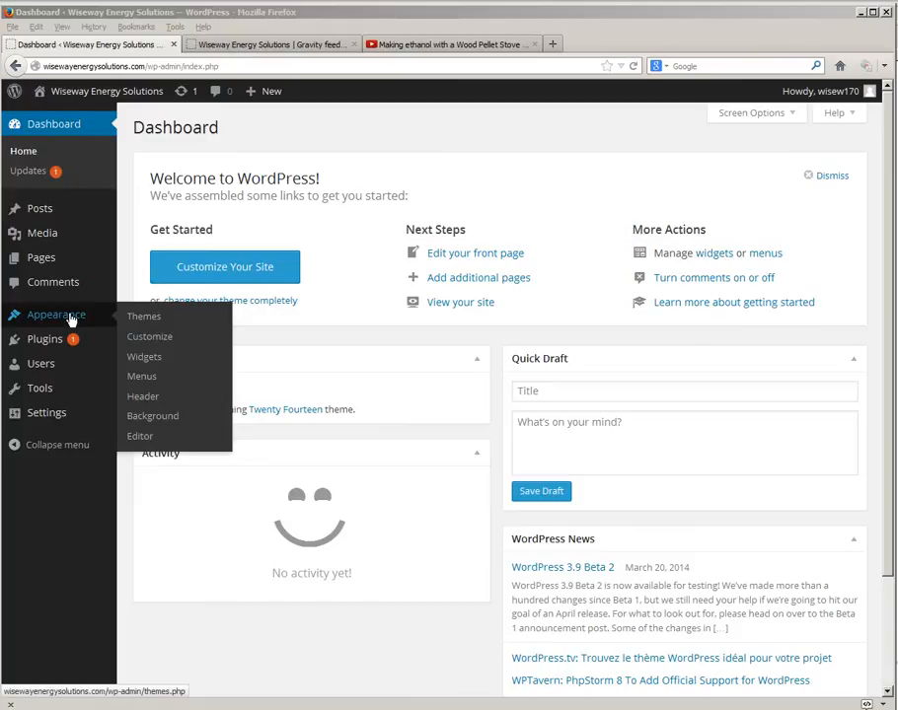
{"action": "left_click", "coordinate": [144, 397]}
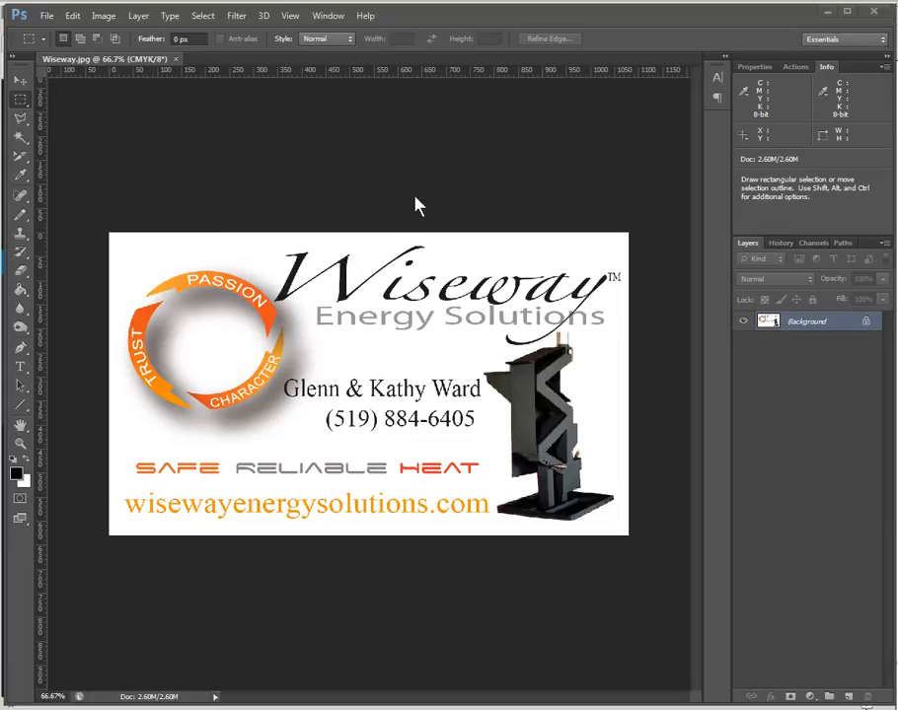
Crop the business card image to about 1080 × 595 pixels, trimming thin white strips off its upper and lower edges.
{"action": "key", "text": "ctrl+a"}
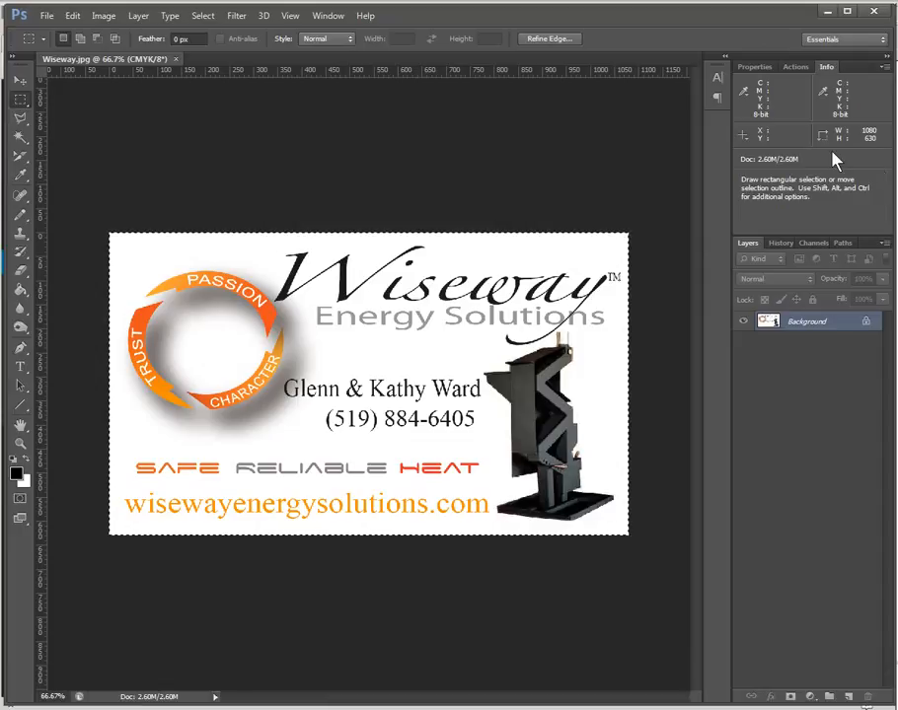
{"action": "left_click", "coordinate": [110, 232]}
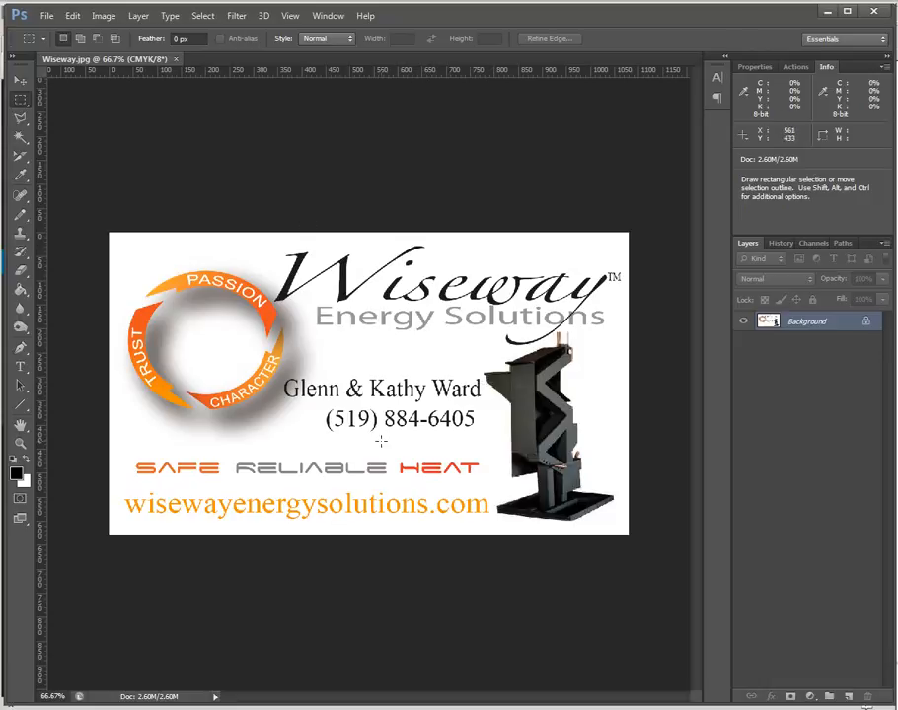
{"action": "left_click_drag", "start_coordinate": [630, 240], "coordinate": [88, 524]}
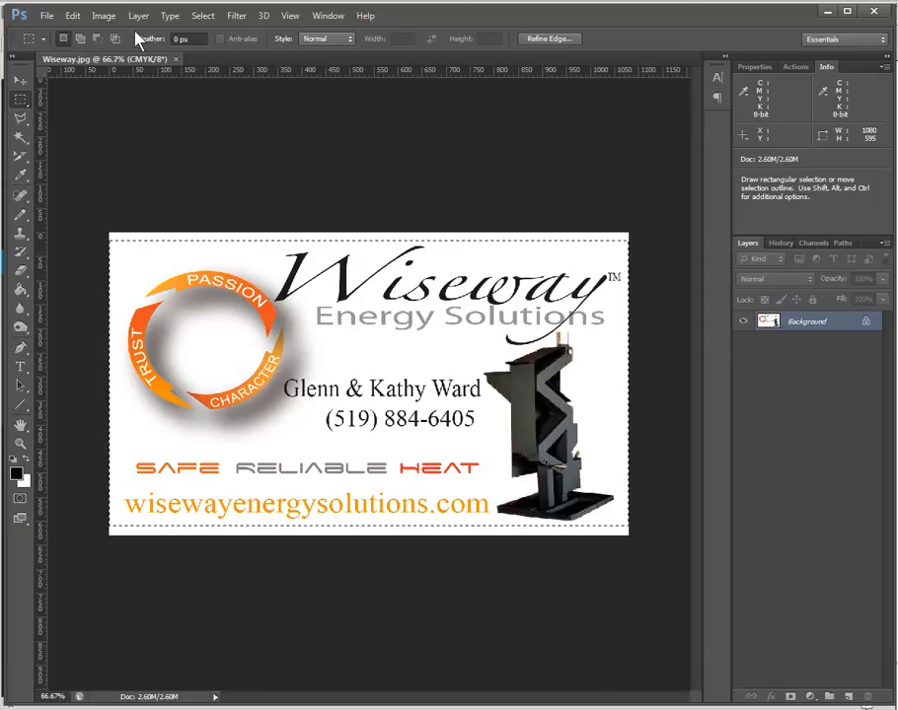
{"action": "left_click", "coordinate": [103, 16]}
{"action": "left_click", "coordinate": [110, 149]}
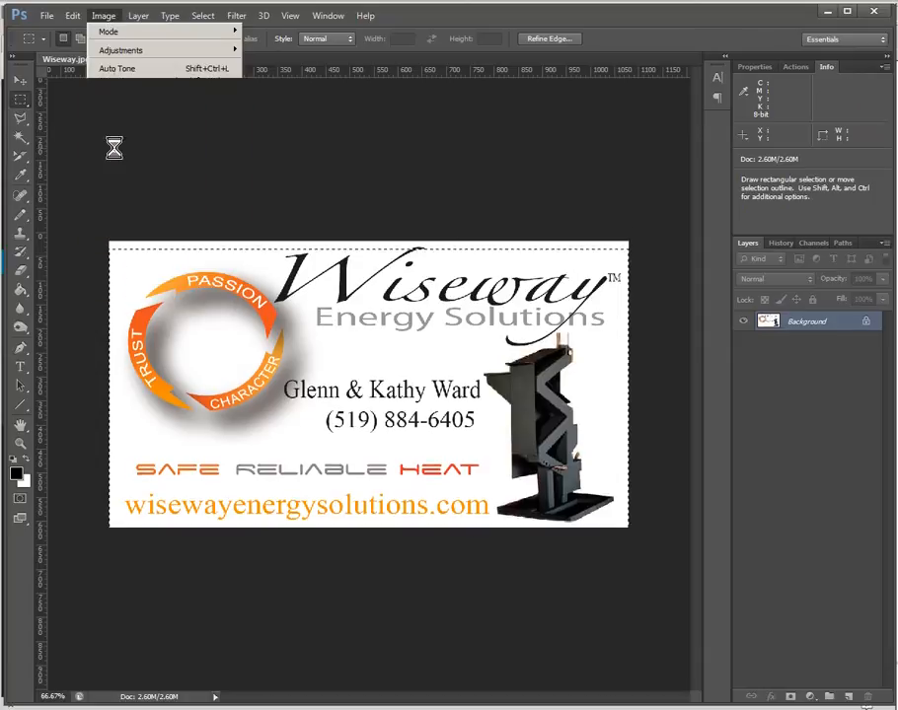
Resize the cropped image to a height of 240 pixels with proportions constrained.
{"action": "left_click", "coordinate": [104, 16]}
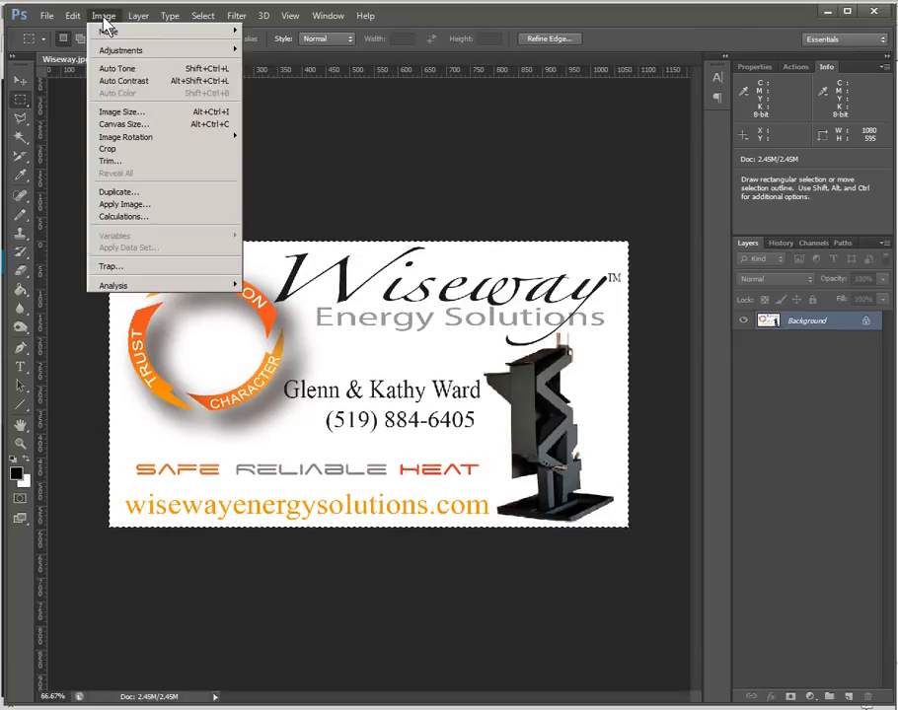
{"action": "left_click", "coordinate": [116, 114]}
{"action": "key", "text": "Tab"}
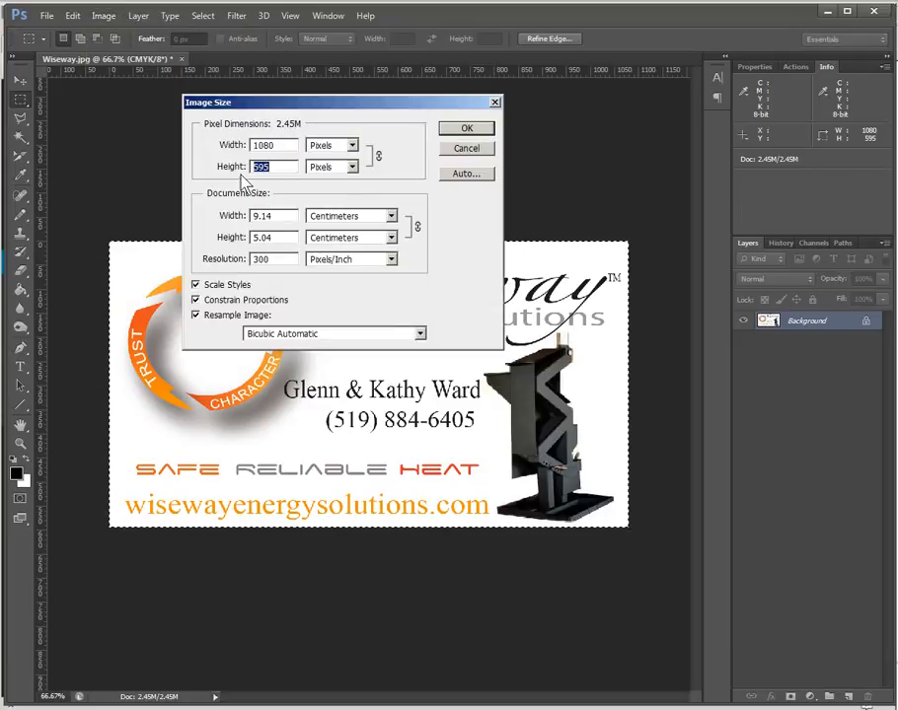
{"action": "left_click", "coordinate": [358, 170]}
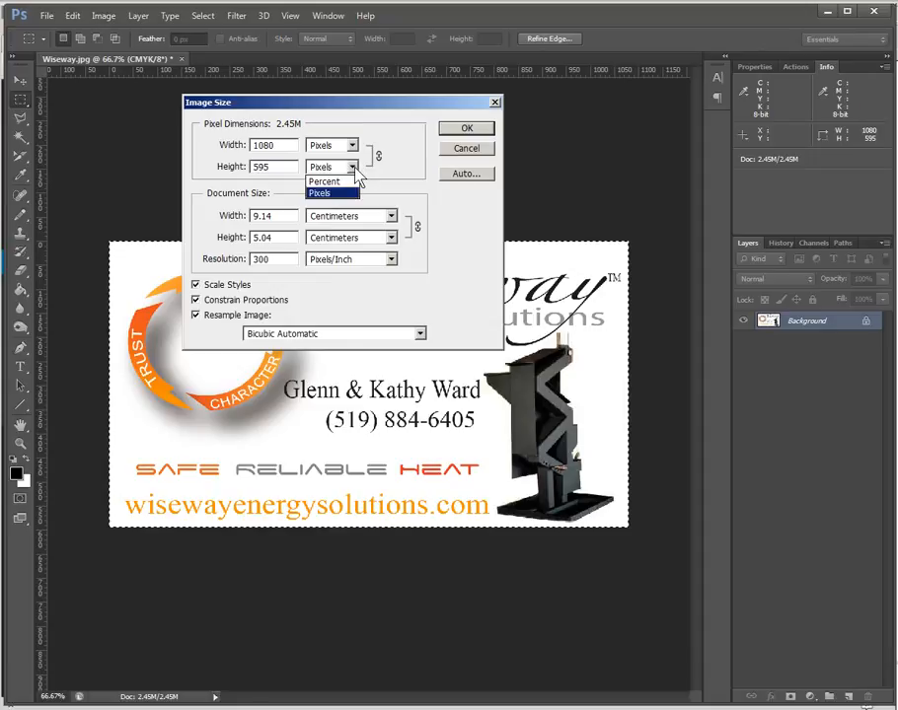
{"action": "left_click", "coordinate": [330, 194]}
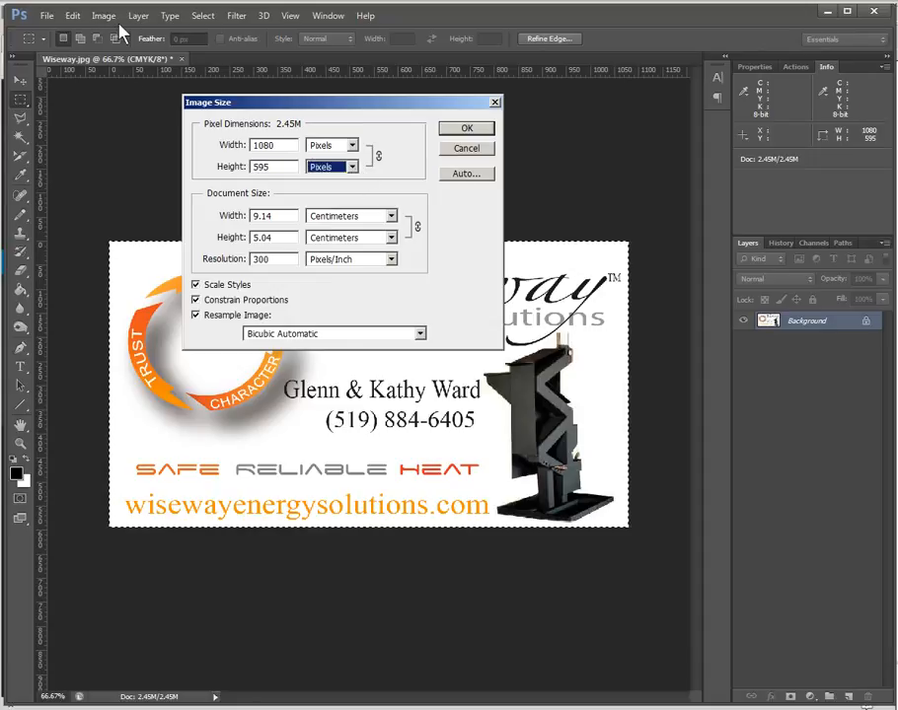
{"action": "left_click", "coordinate": [274, 168]}
{"action": "left_click_drag", "start_coordinate": [274, 168], "coordinate": [251, 168]}
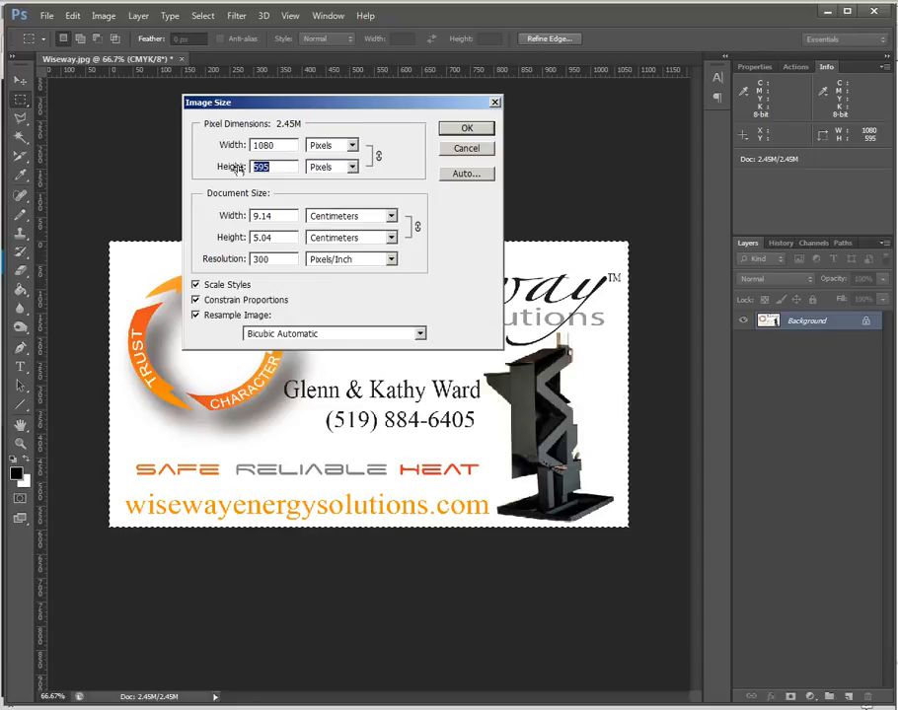
{"action": "type", "text": "240"}
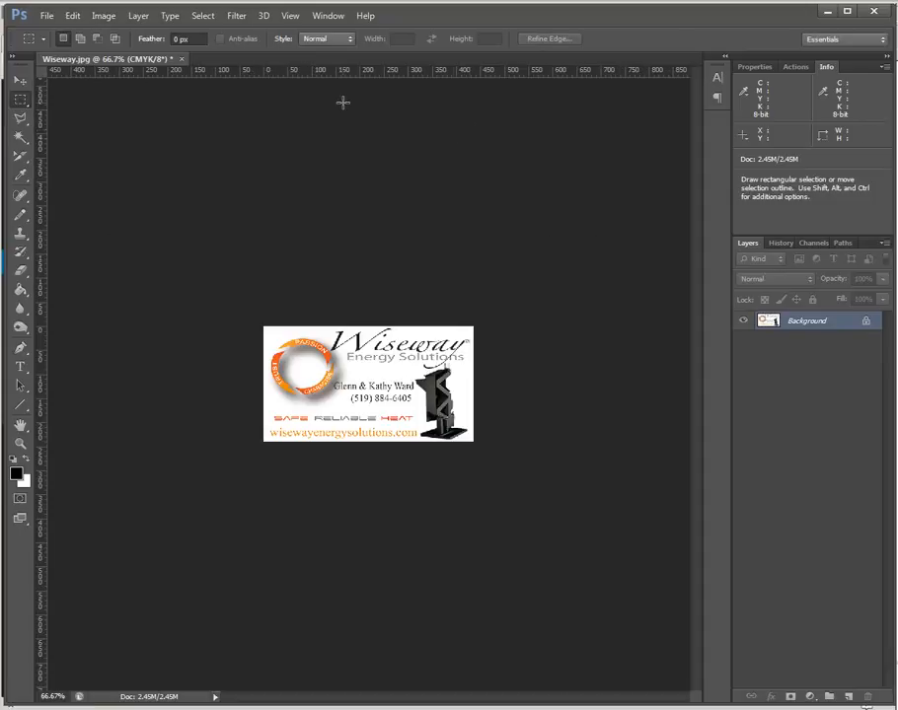
Widen the canvas to 1260 pixels, keeping the artwork centred and filling the extension with the background colour.
{"action": "left_click", "coordinate": [289, 16]}
{"action": "left_click", "coordinate": [298, 146]}
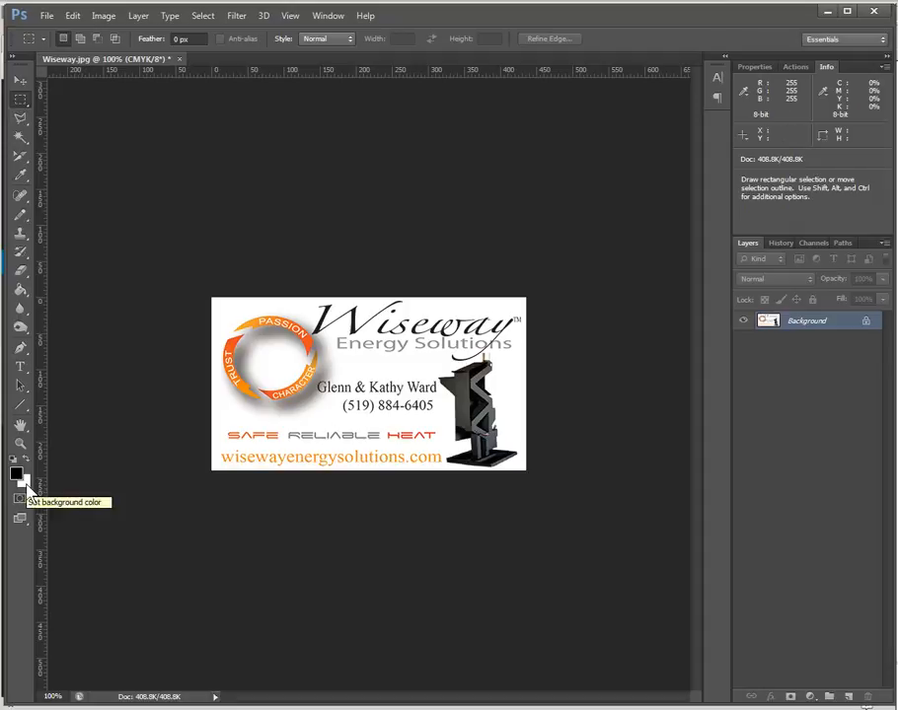
{"action": "left_click", "coordinate": [107, 17]}
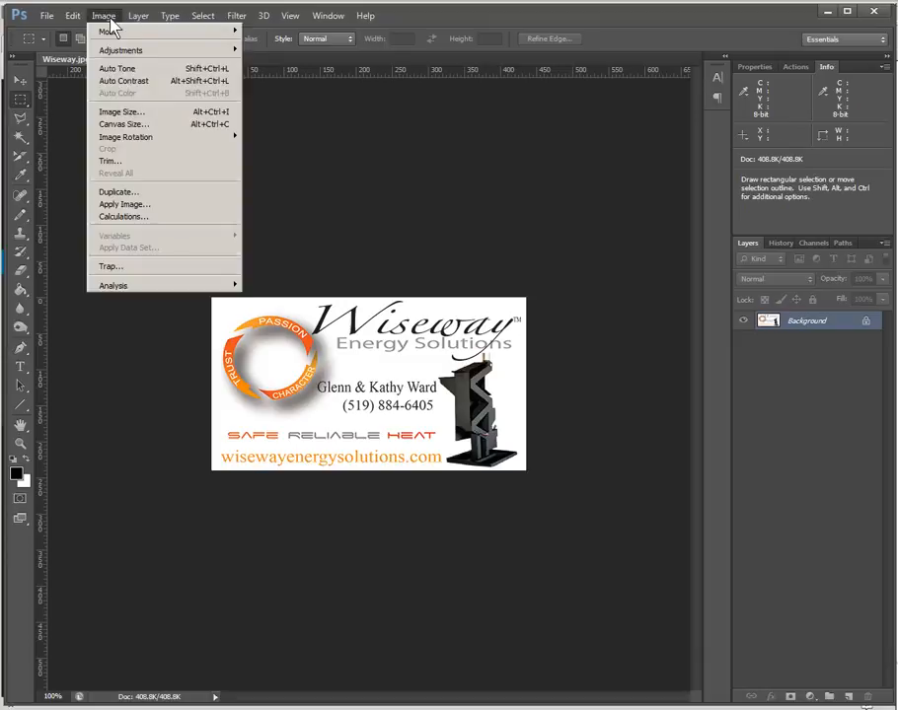
{"action": "left_click", "coordinate": [125, 126]}
{"action": "left_click_drag", "start_coordinate": [88, 316], "coordinate": [66, 323]}
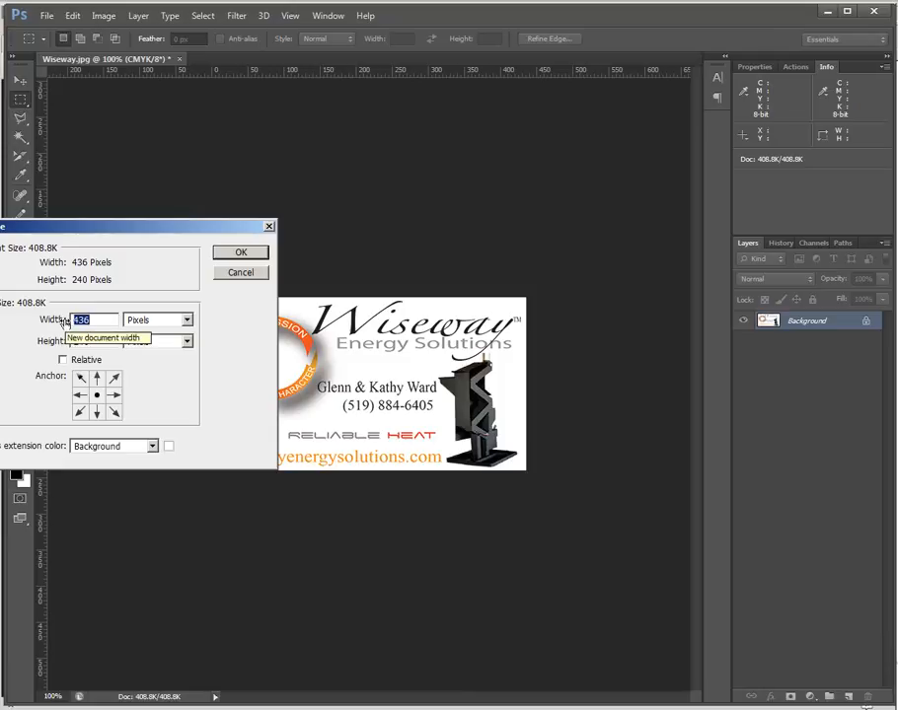
{"action": "type", "text": "12"}
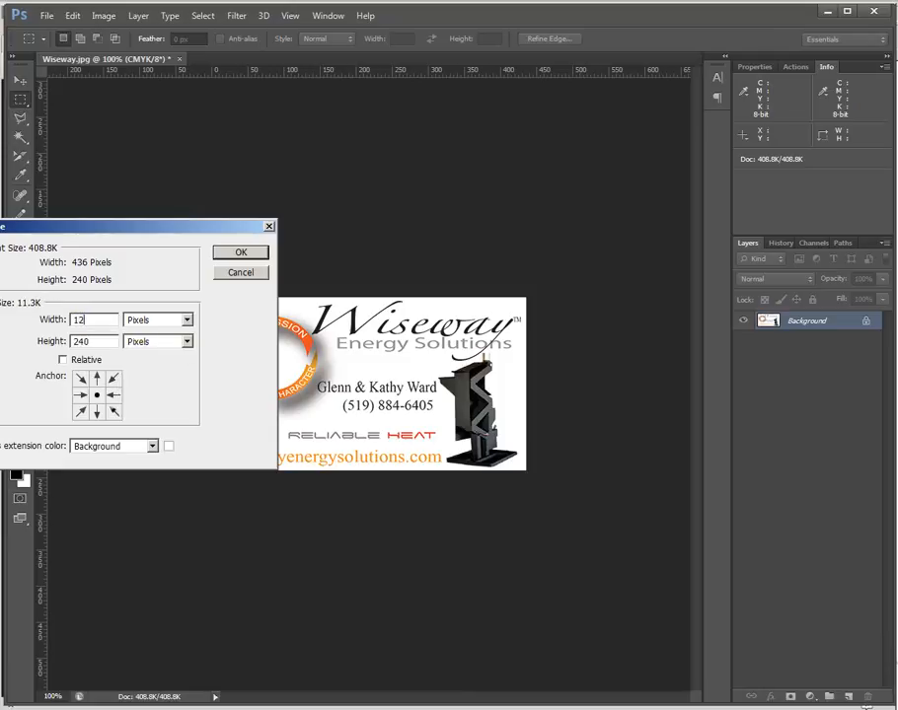
{"action": "type", "text": "60"}
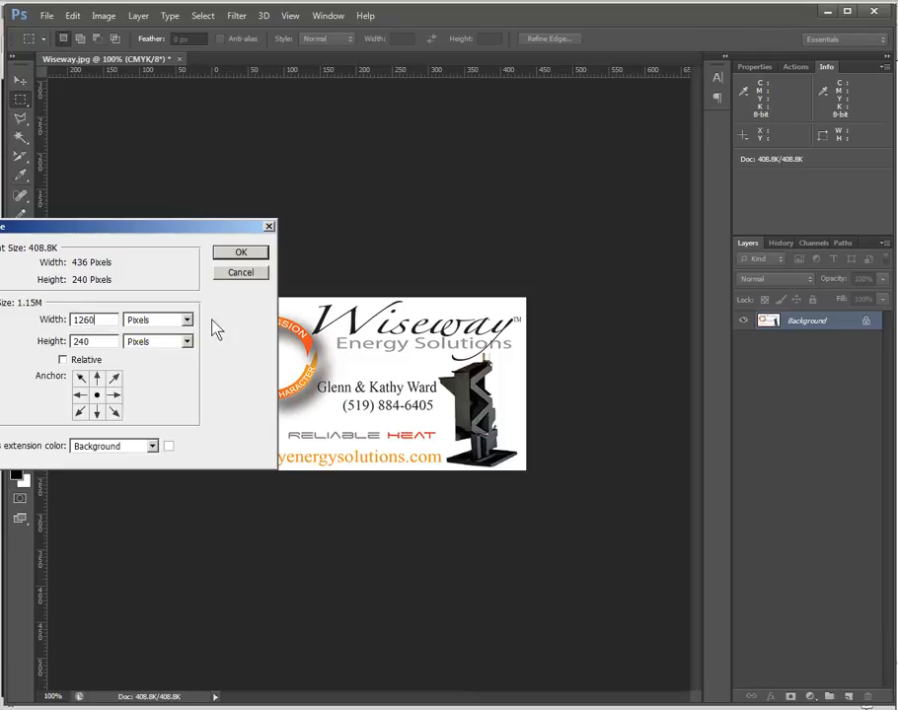
{"action": "left_click", "coordinate": [241, 252]}
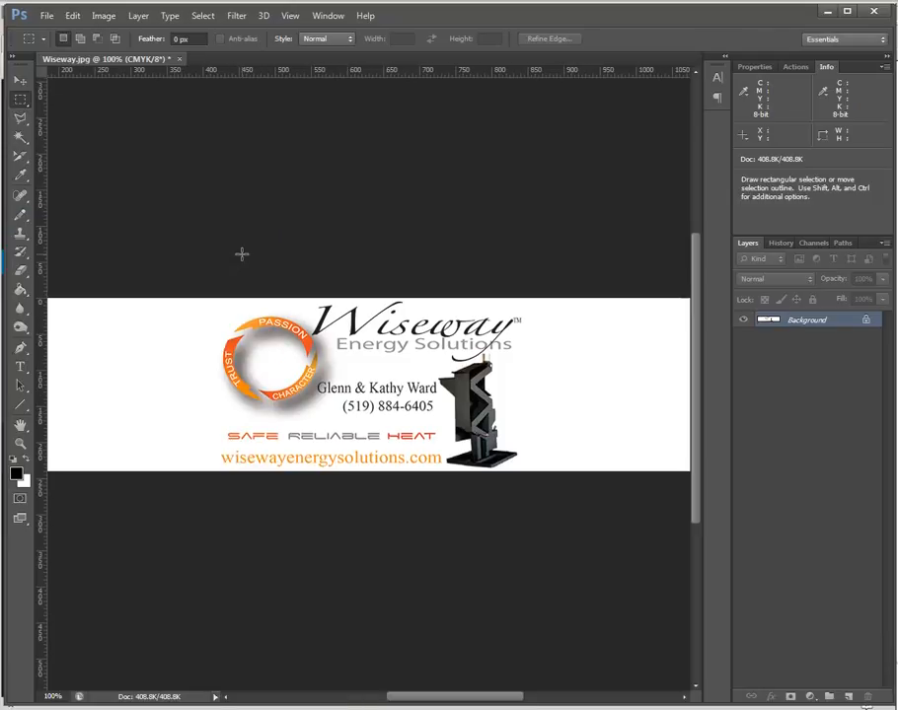
Save the banner as a new JPEG named WisewayHeader.jpg with quality 12 (Maximum) and progressive format.
{"action": "left_click", "coordinate": [286, 17]}
{"action": "left_click", "coordinate": [312, 134]}
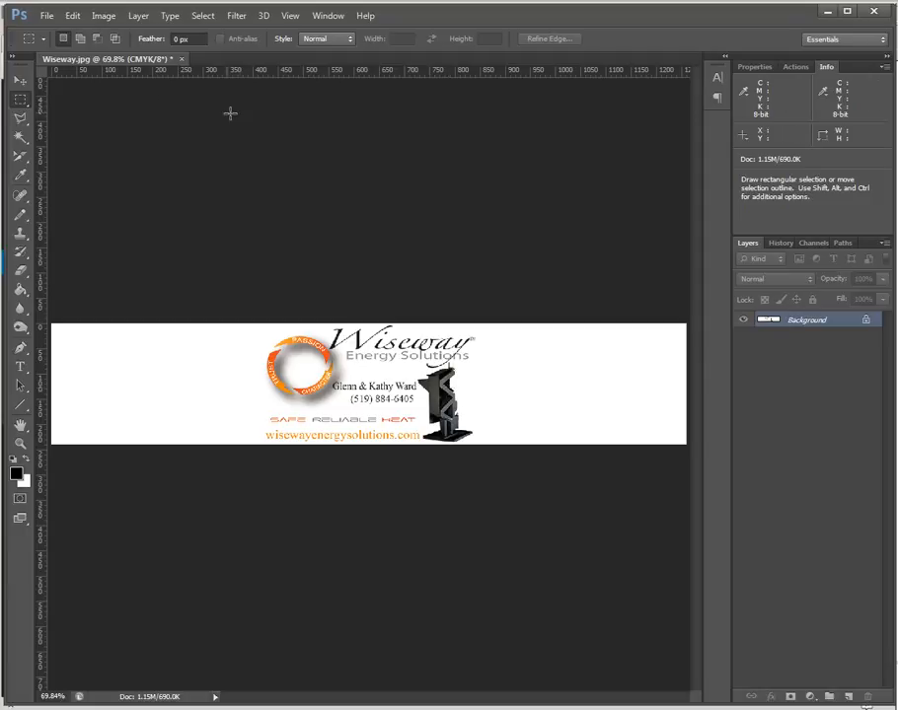
{"action": "left_click", "coordinate": [46, 16]}
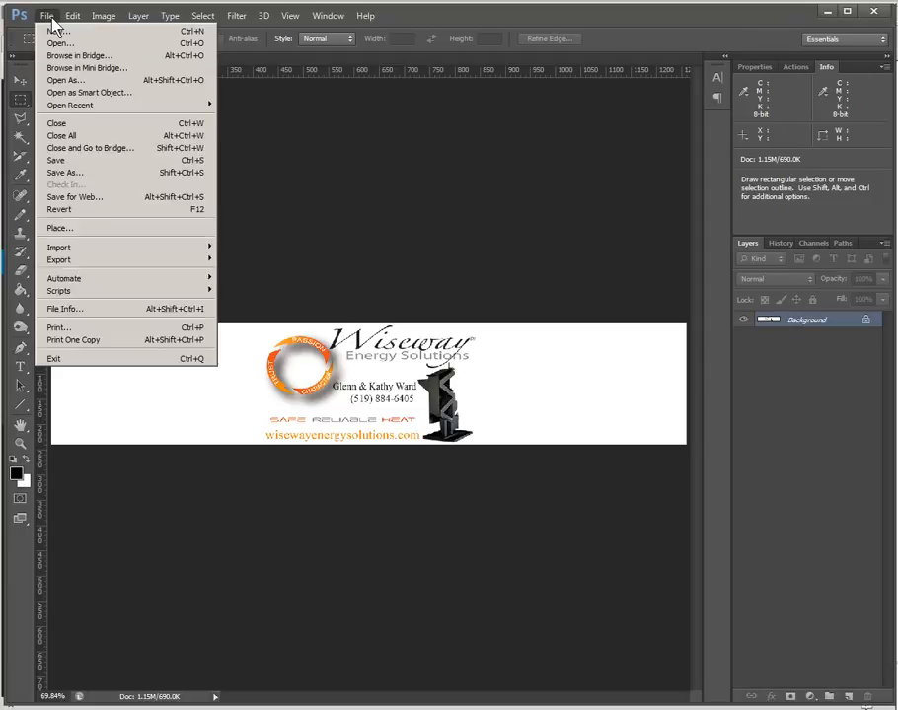
{"action": "left_click", "coordinate": [76, 178]}
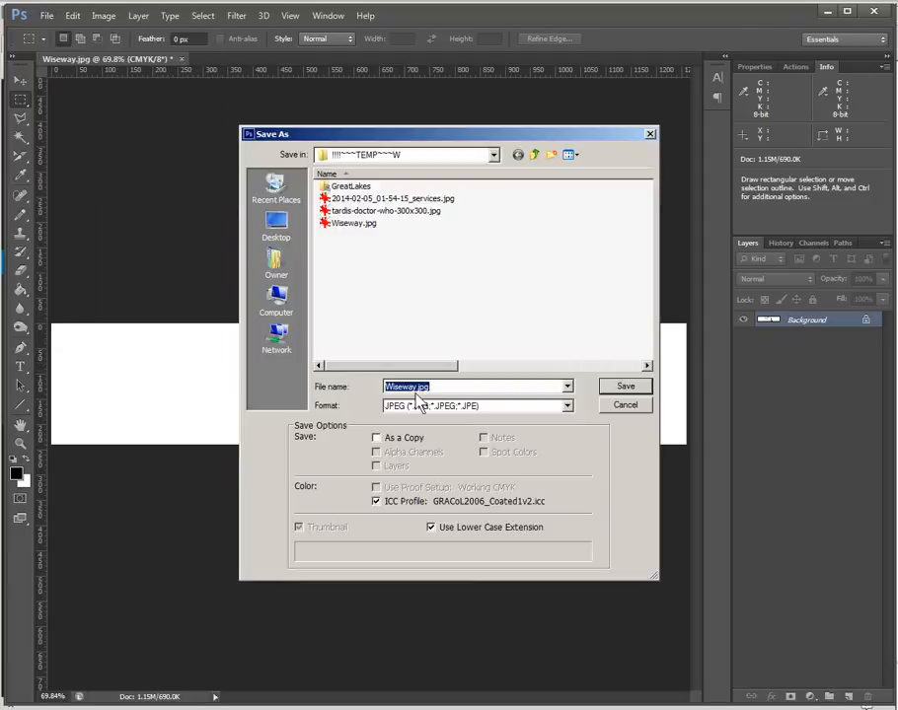
{"action": "left_click", "coordinate": [417, 387]}
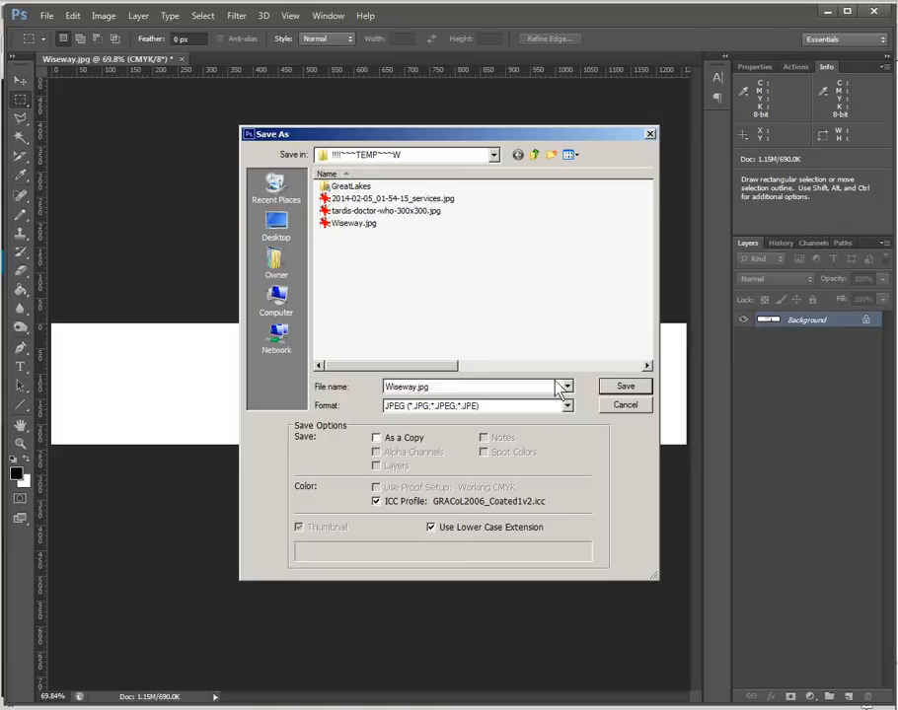
{"action": "type", "text": "Header"}
{"action": "left_click", "coordinate": [628, 387]}
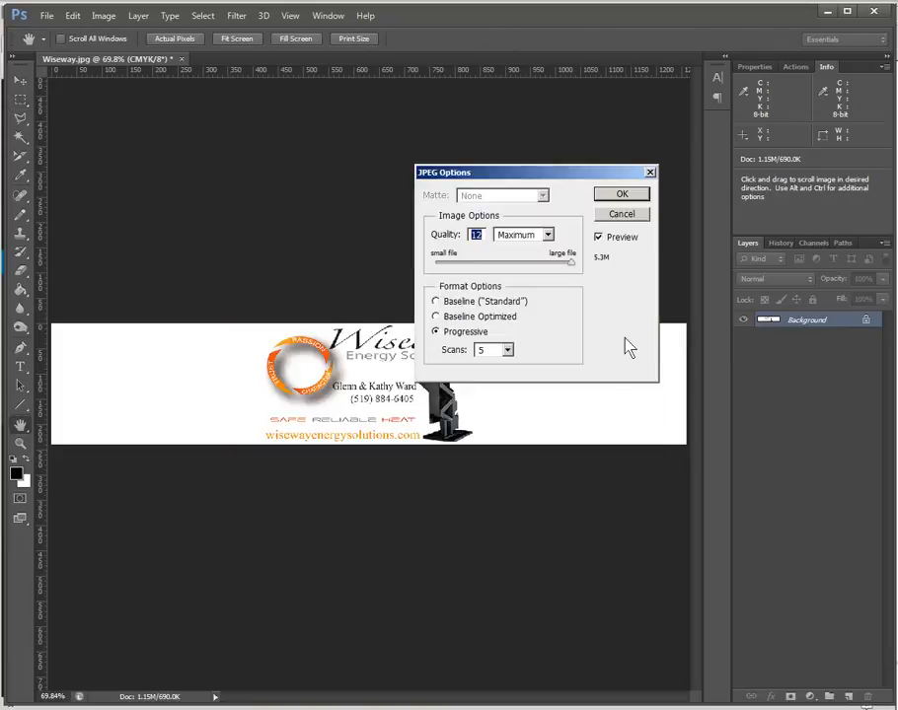
{"action": "left_click", "coordinate": [619, 196]}
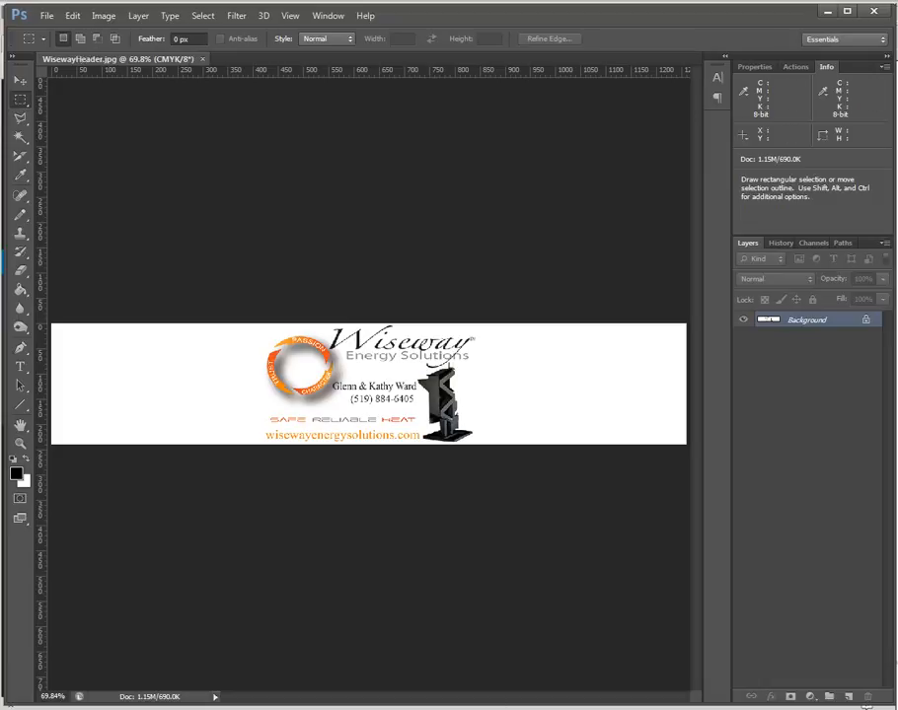
Switch to the WordPress header settings in Firefox and upload WisewayHeader.jpg from the !!!!~~~TEMP~~~W folder as the header image.
{"action": "key", "text": "alt+Tab"}
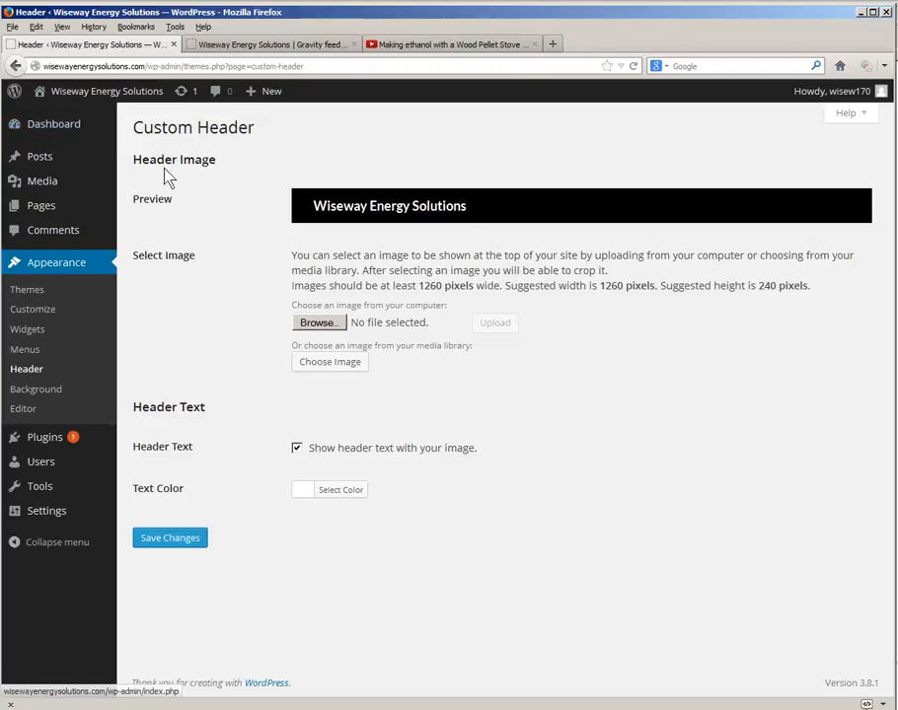
{"action": "left_click", "coordinate": [339, 329]}
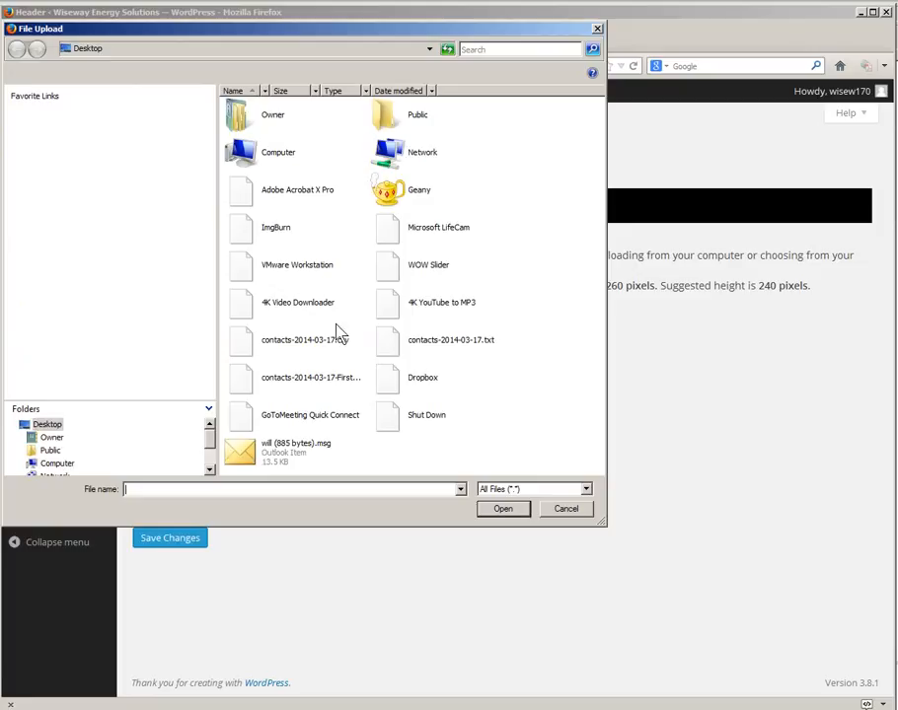
{"action": "left_click", "coordinate": [46, 259]}
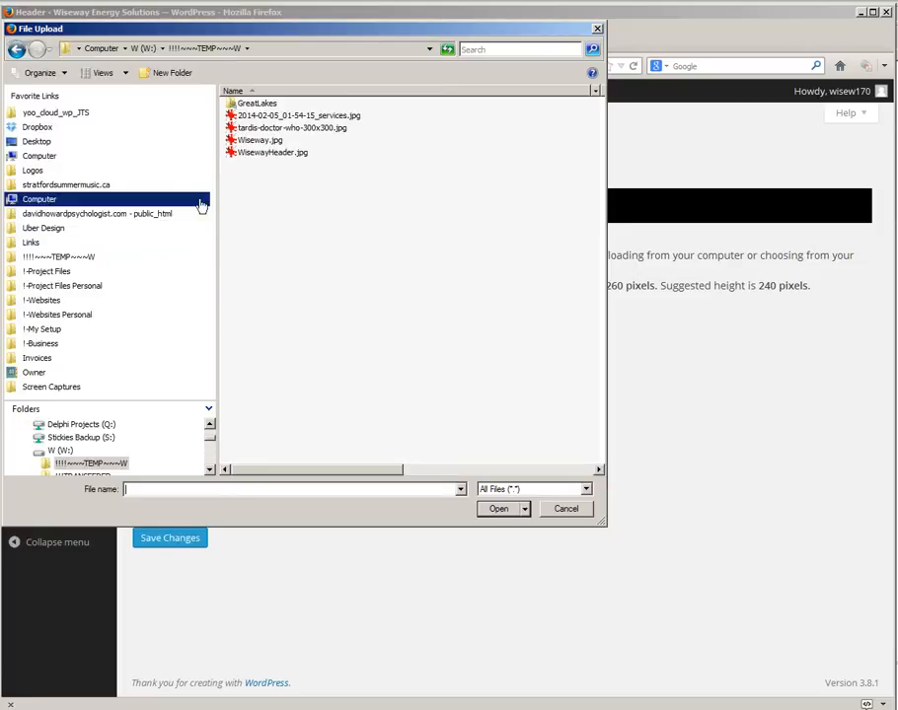
{"action": "double_click", "coordinate": [258, 154]}
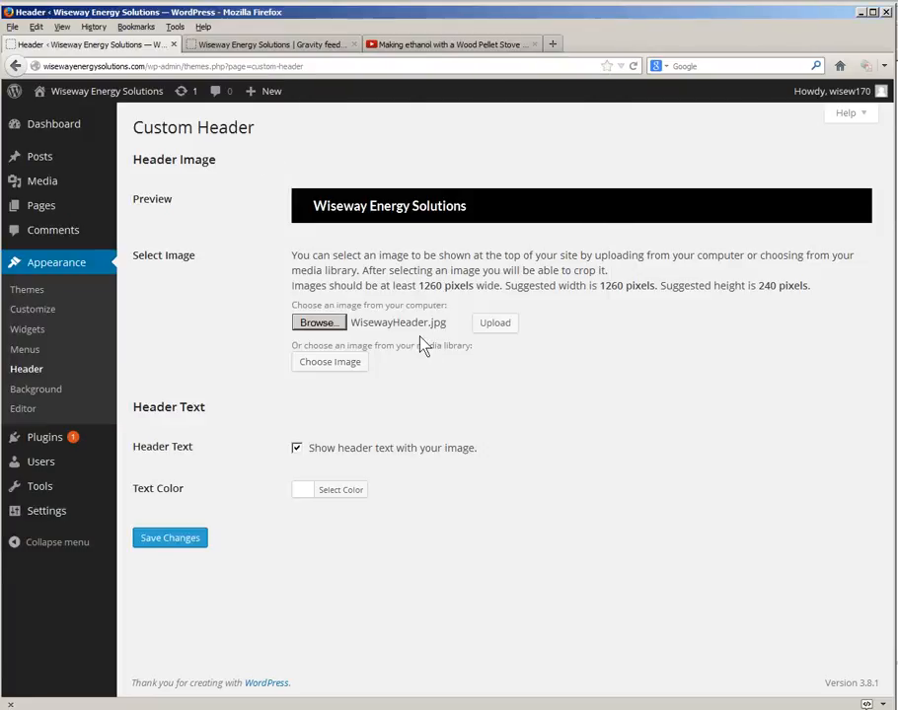
{"action": "left_click", "coordinate": [495, 325]}
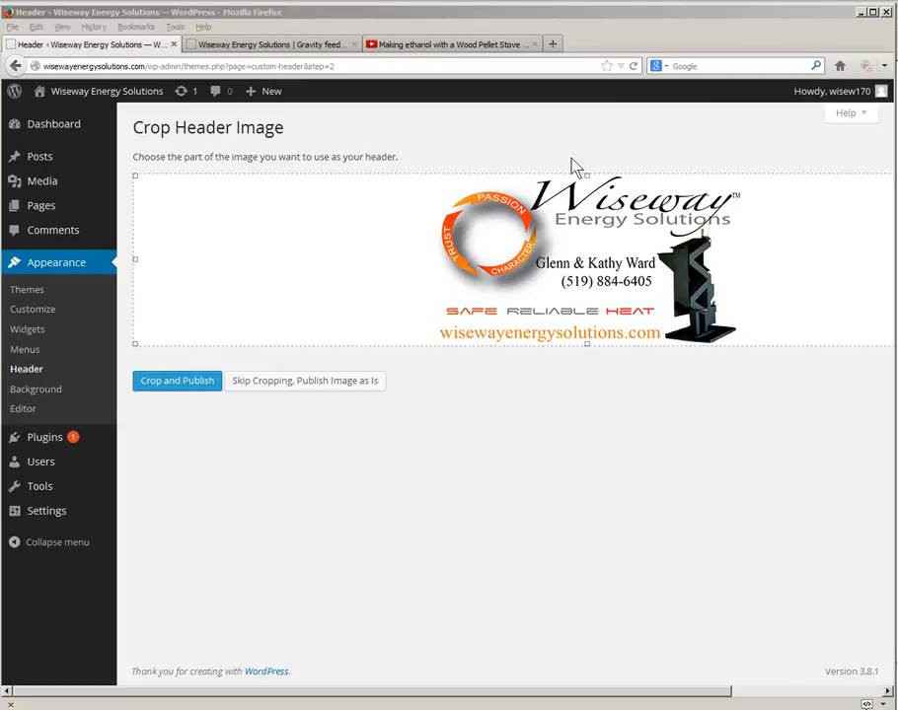
Publish the uploaded header image without cropping and reload the live home page to check it.
{"action": "mouse_move", "coordinate": [599, 695]}
{"action": "left_mouse_down"}
{"action": "mouse_move", "coordinate": [832, 697]}
{"action": "mouse_move", "coordinate": [607, 699]}
{"action": "left_mouse_up"}
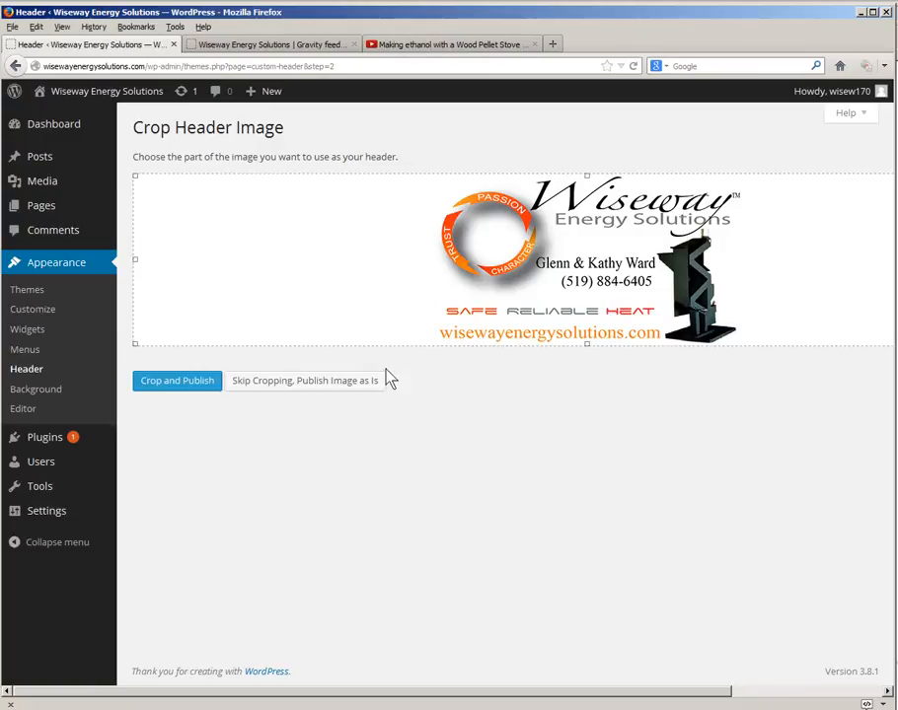
{"action": "left_click", "coordinate": [308, 390]}
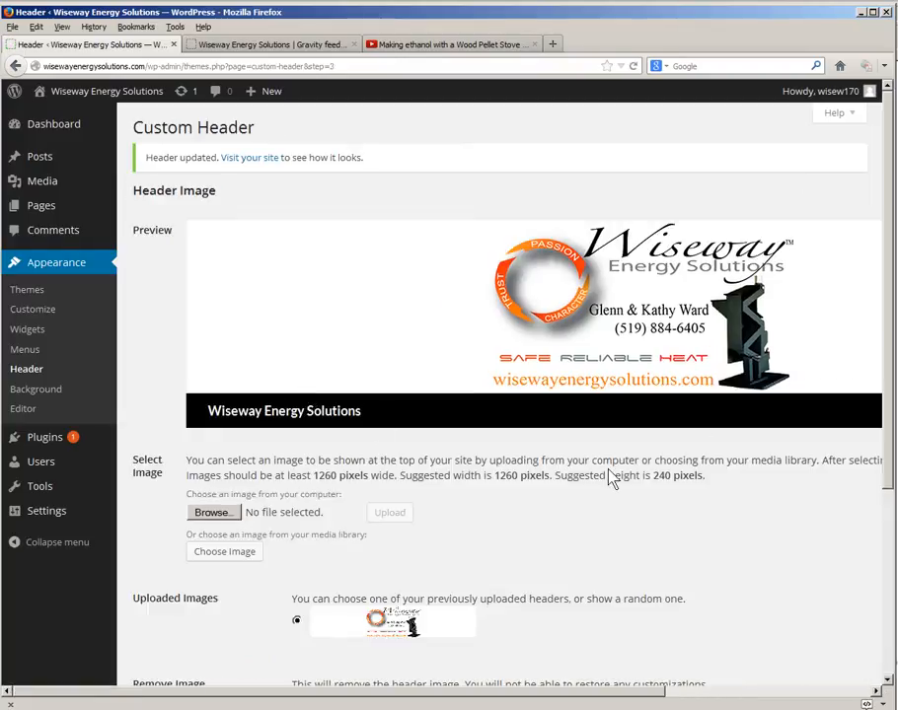
{"action": "left_click", "coordinate": [219, 47]}
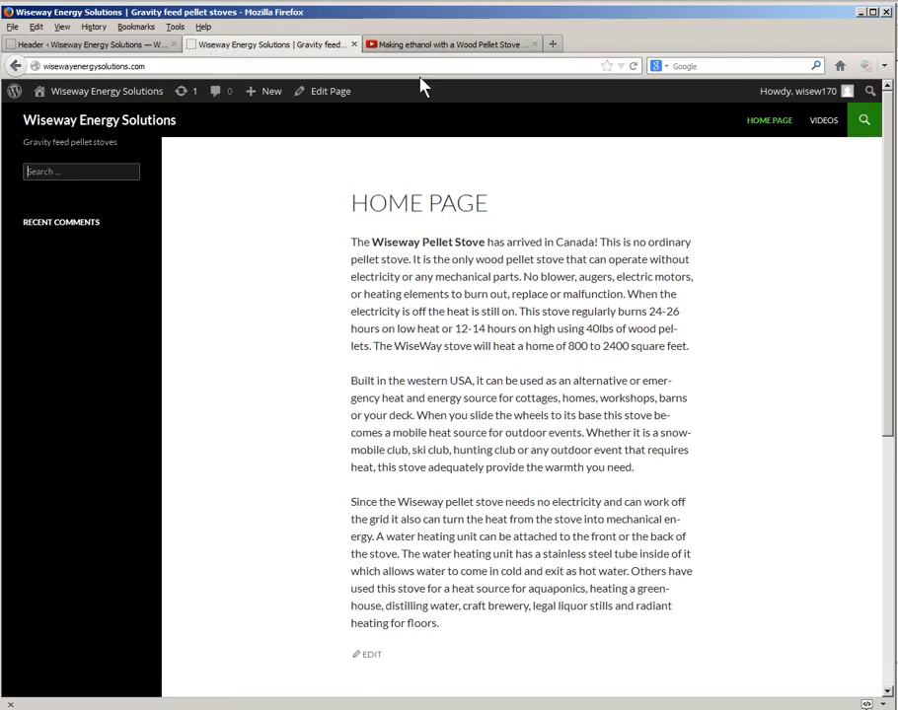
{"action": "left_click", "coordinate": [633, 67]}
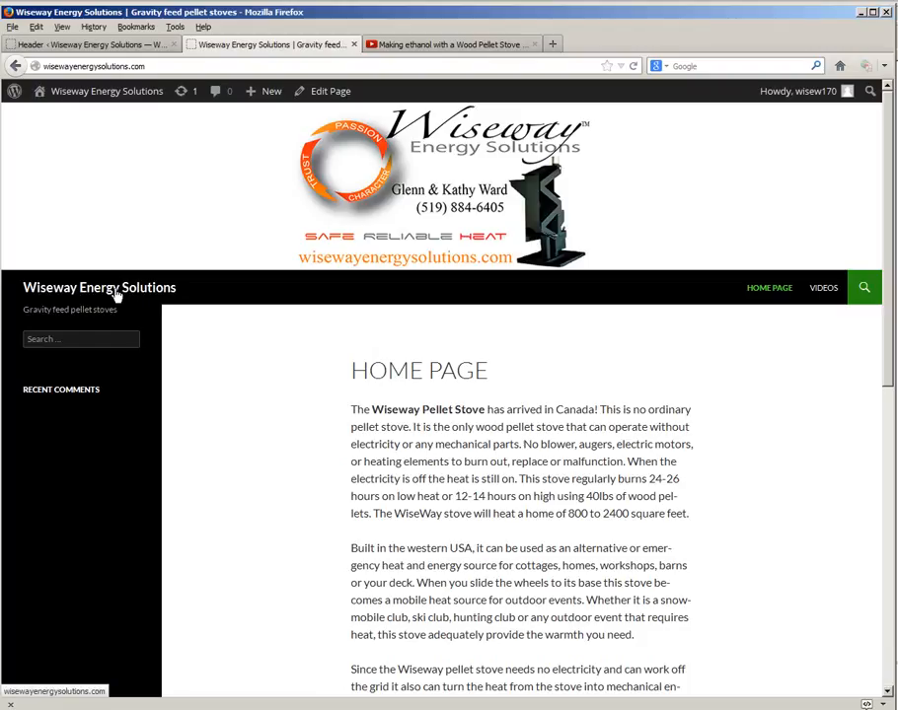
Turn off showing header text with the image, save the header settings, and return to the live home page.
{"action": "left_click", "coordinate": [110, 47]}
{"action": "scroll", "coordinate": [453, 593], "scroll_direction": "down", "scroll_amount": 5}
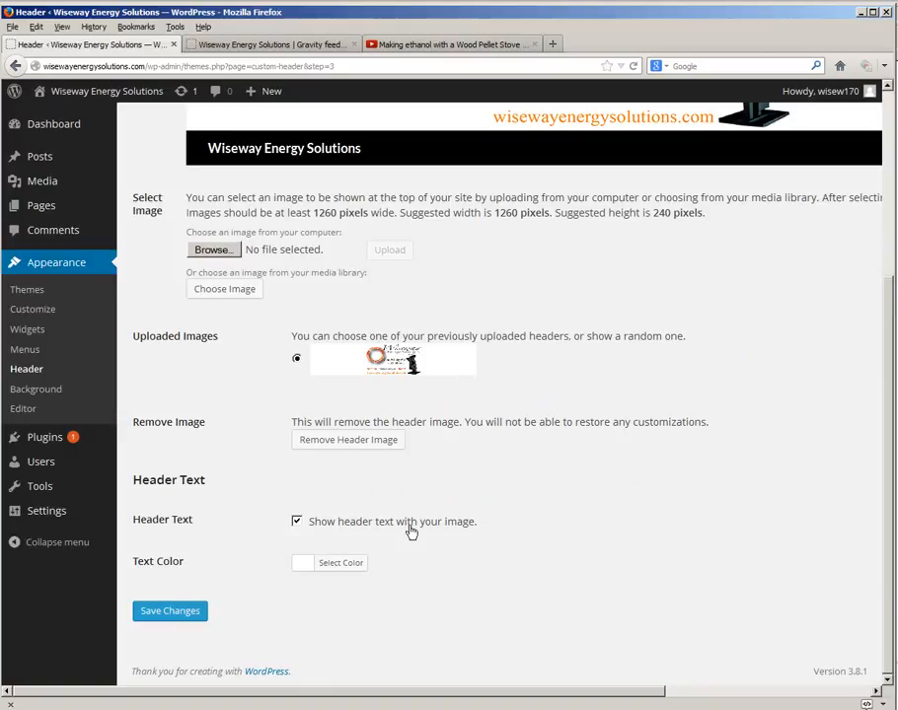
{"action": "left_click", "coordinate": [297, 523]}
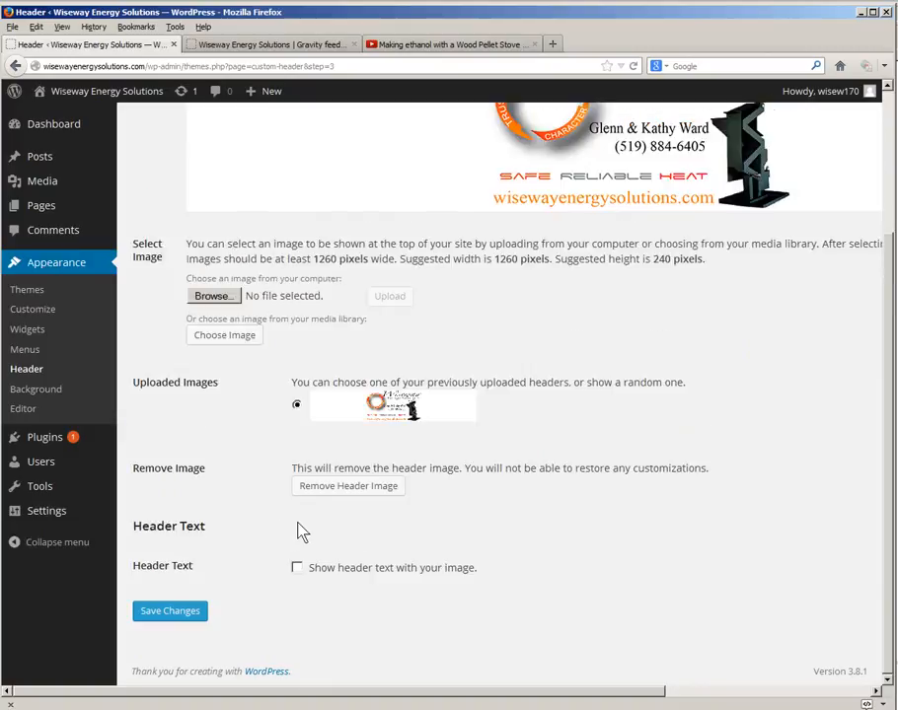
{"action": "left_click", "coordinate": [177, 614]}
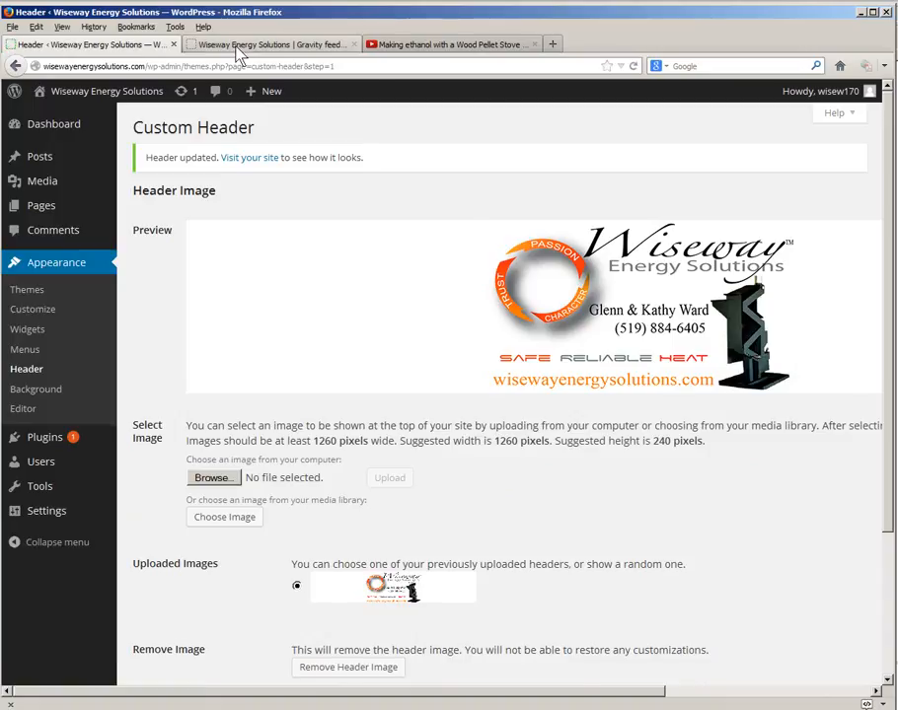
{"action": "left_click", "coordinate": [245, 45]}
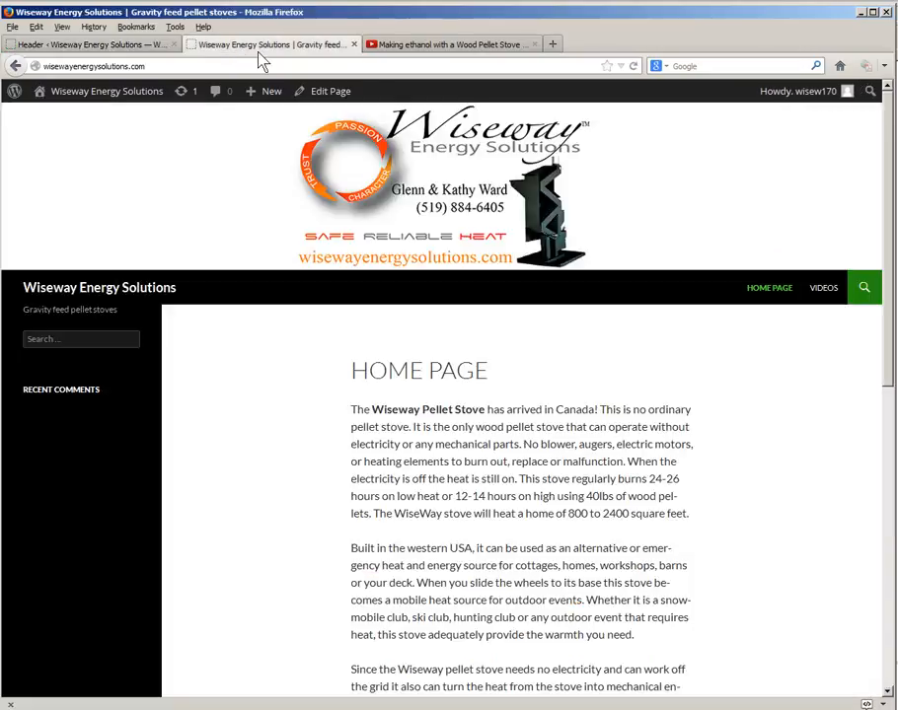
Reload the live home page and look through it and the Videos page to check the header without text.
{"action": "left_click", "coordinate": [634, 66]}
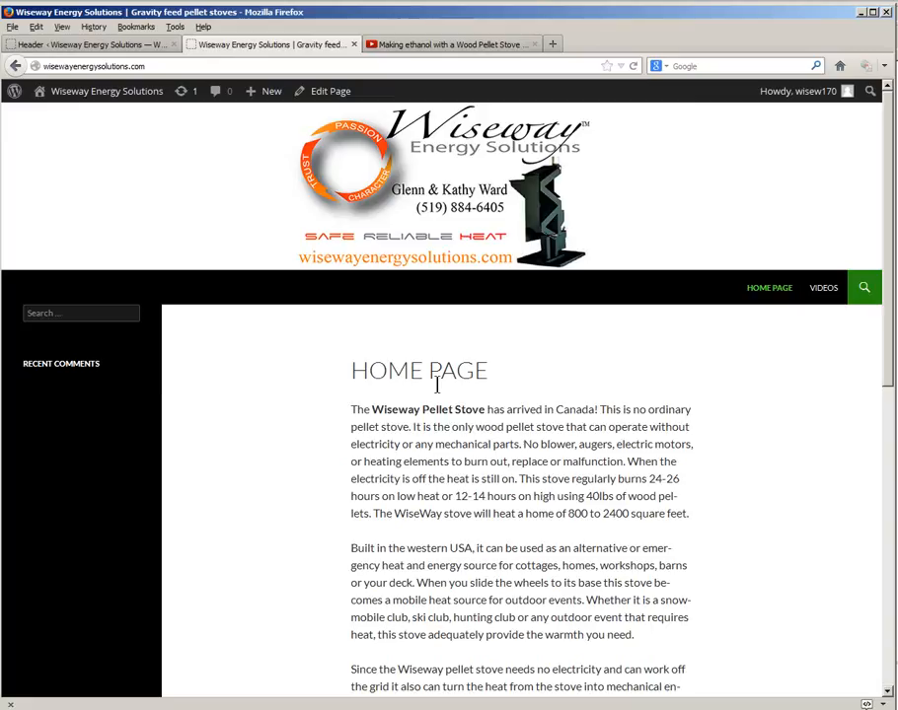
{"action": "scroll", "coordinate": [437, 377], "scroll_direction": "down", "scroll_amount": 4}
{"action": "scroll", "coordinate": [449, 425], "scroll_direction": "up", "scroll_amount": 4}
{"action": "left_click", "coordinate": [825, 290]}
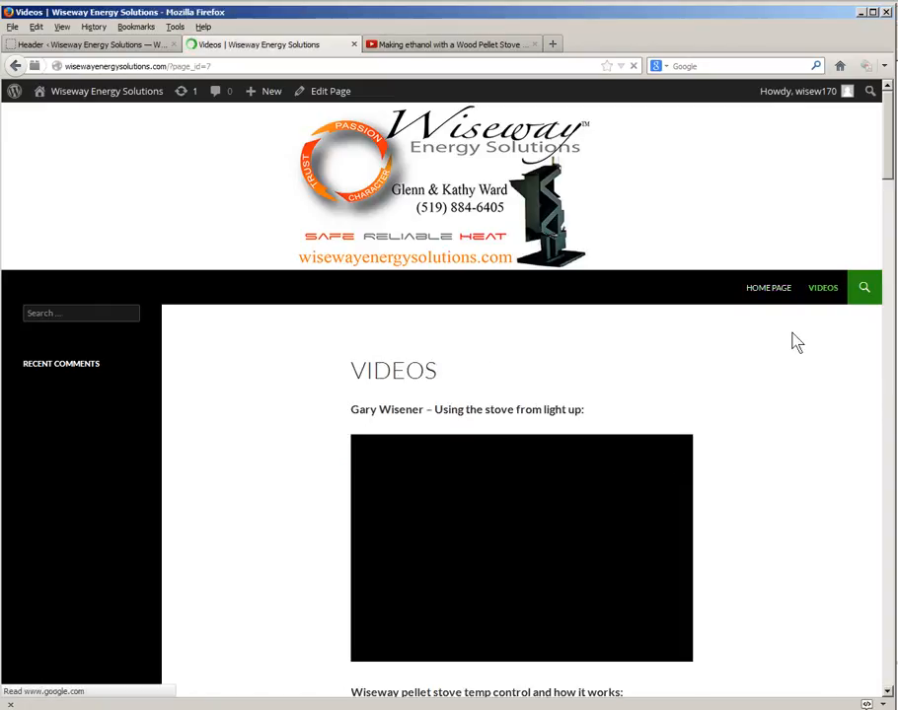
{"action": "scroll", "coordinate": [795, 340], "scroll_direction": "down", "scroll_amount": 1}
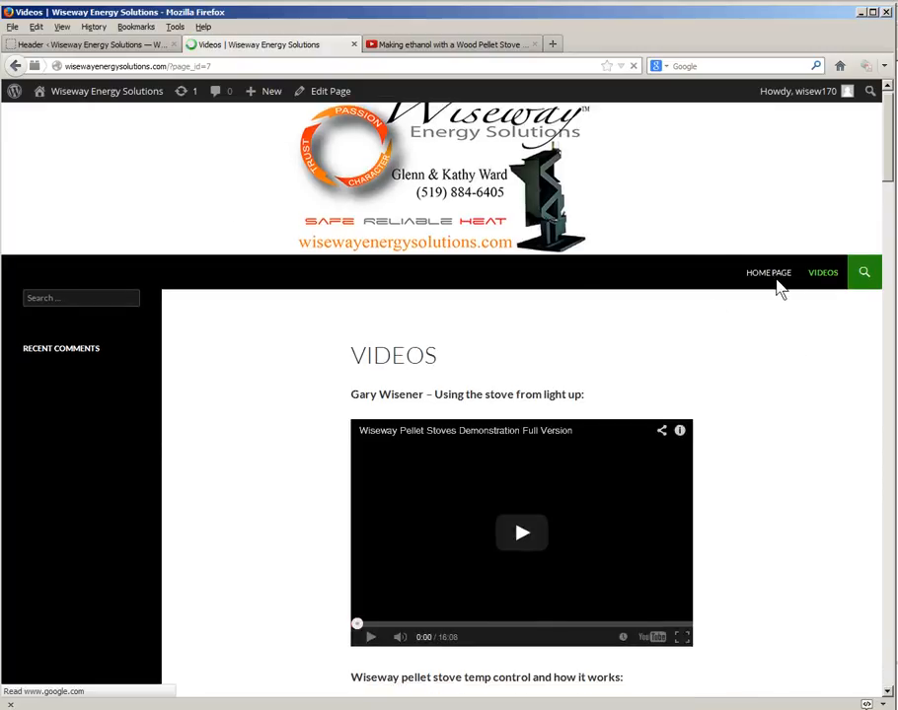
{"action": "scroll", "coordinate": [748, 341], "scroll_direction": "down", "scroll_amount": 1}
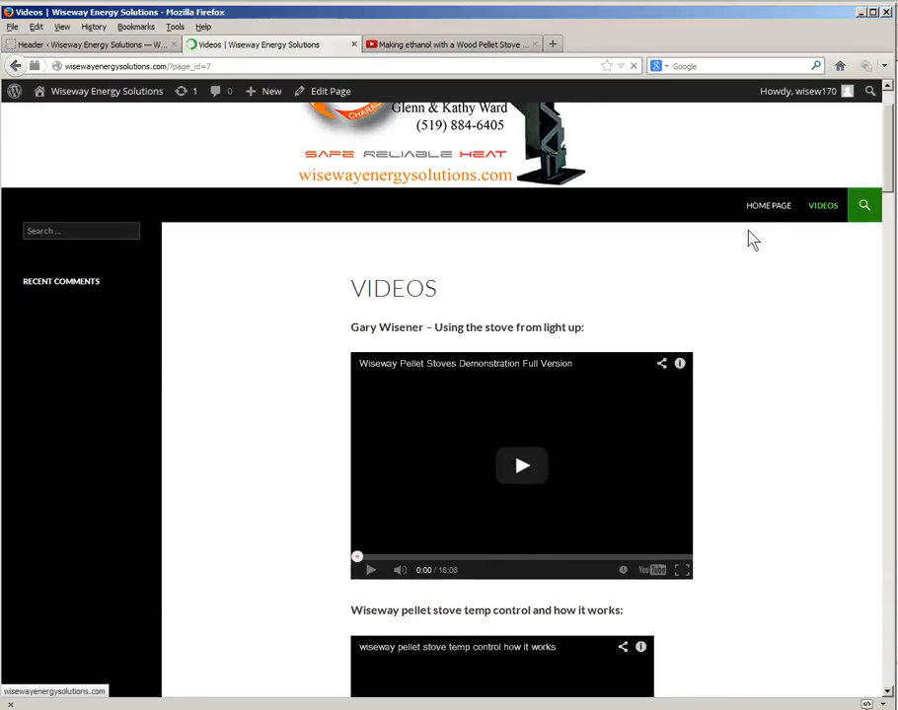
{"action": "scroll", "coordinate": [806, 206], "scroll_direction": "up", "scroll_amount": 1}
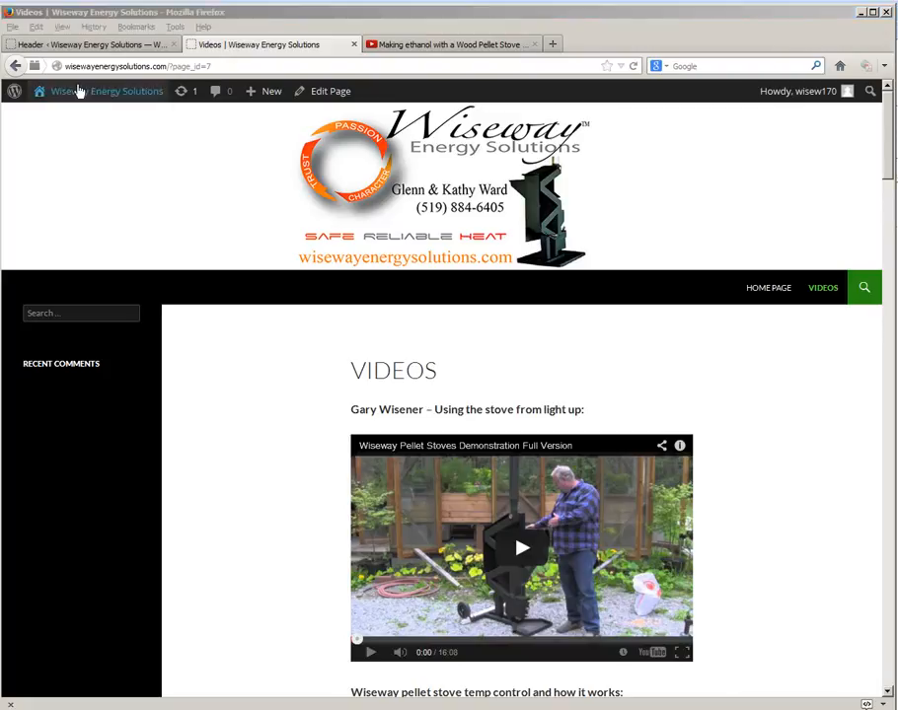
Return to the custom header settings and upload Bannar.jpg from the !!!!~~~TEMP~~~W folder as a new header image.
{"action": "left_click", "coordinate": [105, 46]}
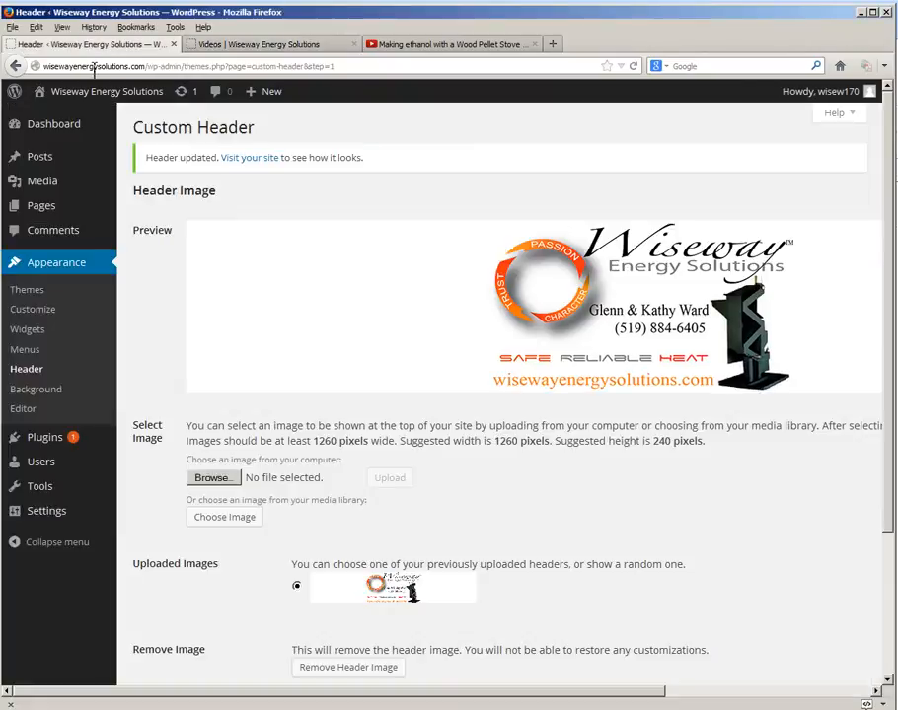
{"action": "left_click", "coordinate": [210, 479]}
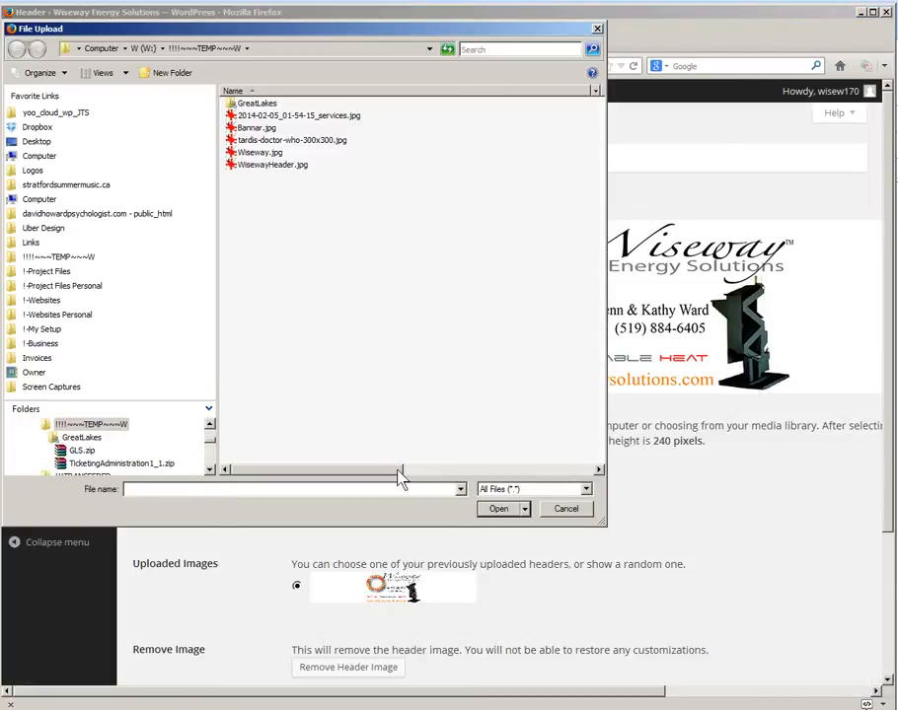
{"action": "left_click", "coordinate": [258, 130]}
{"action": "double_click", "coordinate": [259, 132]}
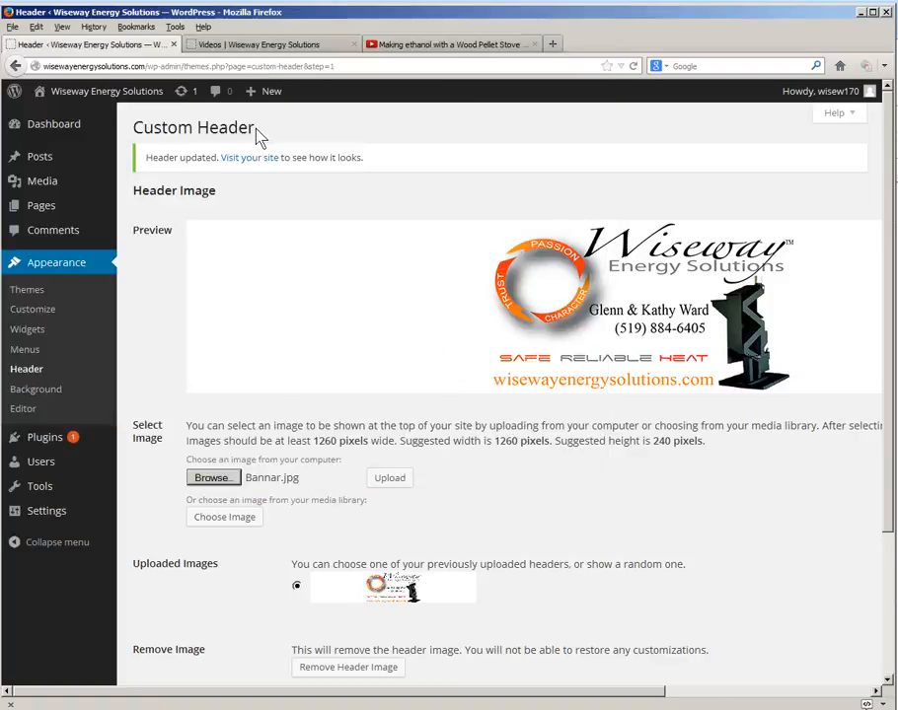
{"action": "left_click", "coordinate": [402, 483]}
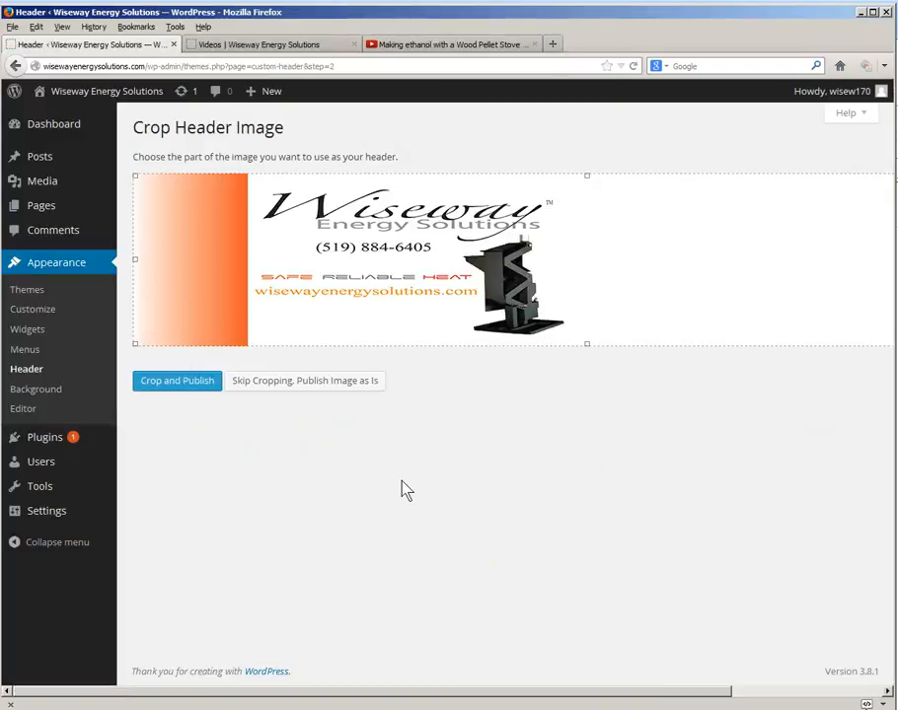
Publish the new header image without cropping, save the header settings, and reload the live Videos page to check it.
{"action": "left_click", "coordinate": [312, 386]}
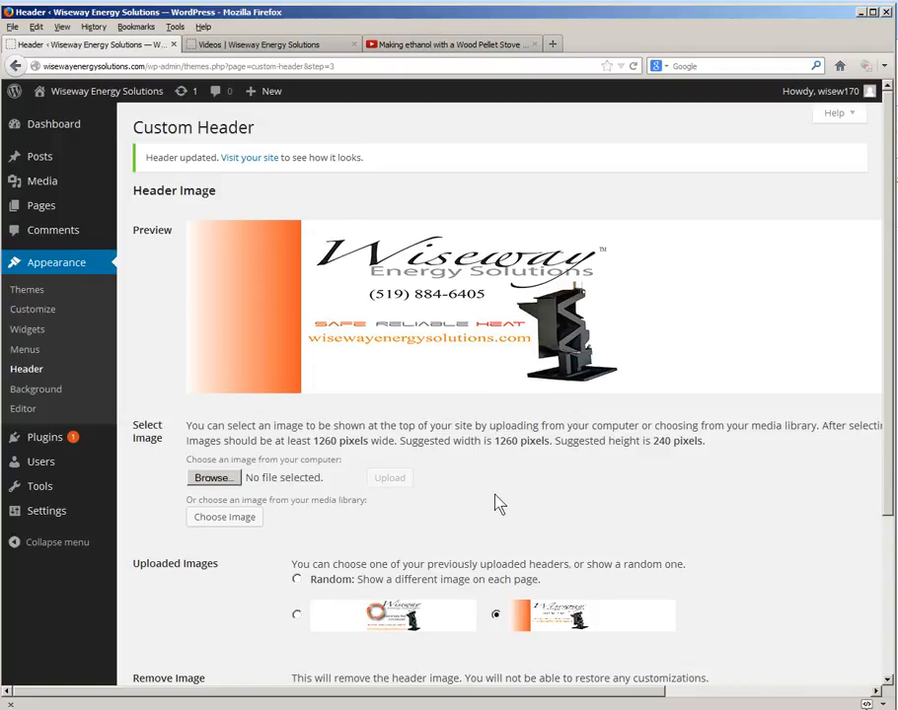
{"action": "scroll", "coordinate": [496, 503], "scroll_direction": "down", "scroll_amount": 4}
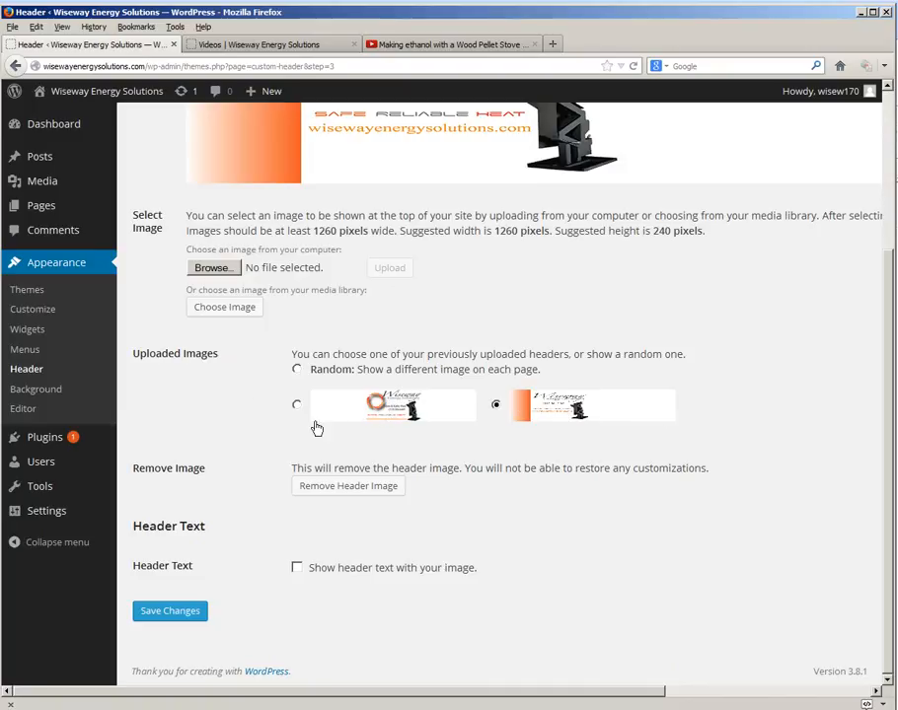
{"action": "left_click", "coordinate": [192, 616]}
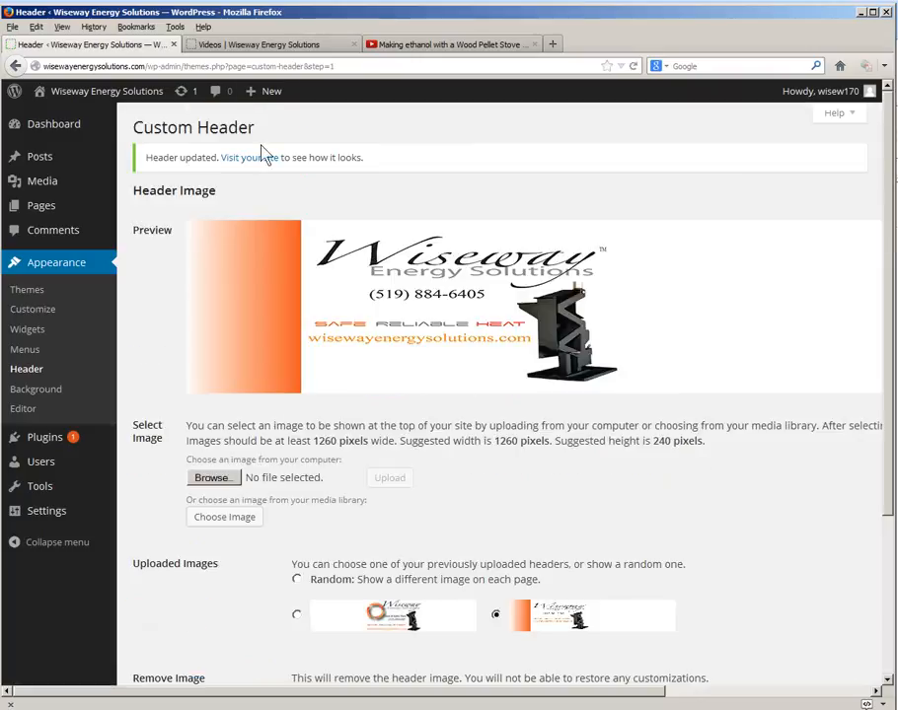
{"action": "left_click", "coordinate": [268, 46]}
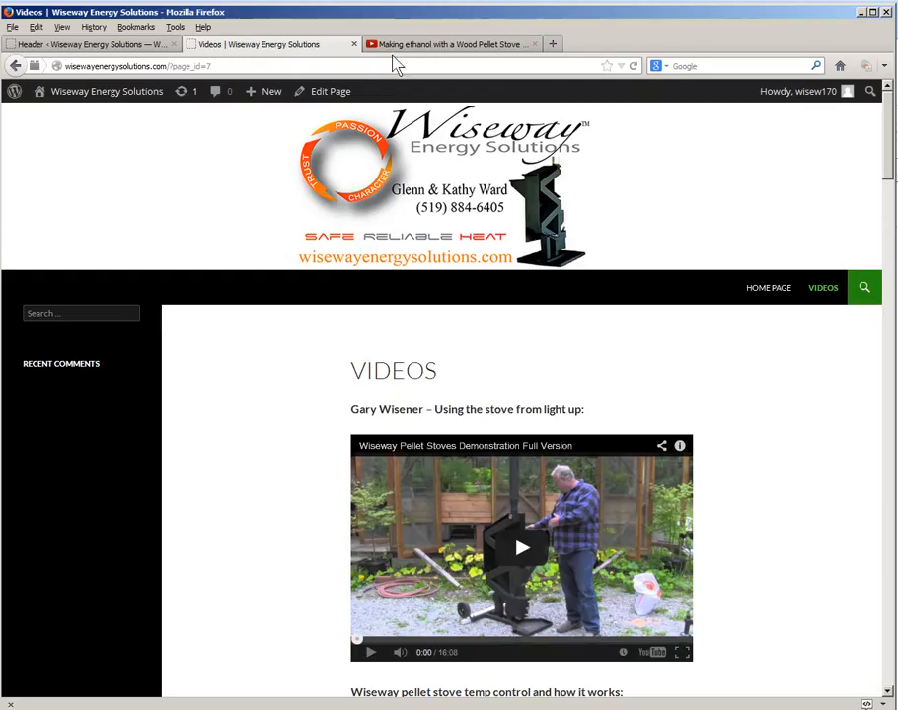
{"action": "left_click", "coordinate": [633, 67]}
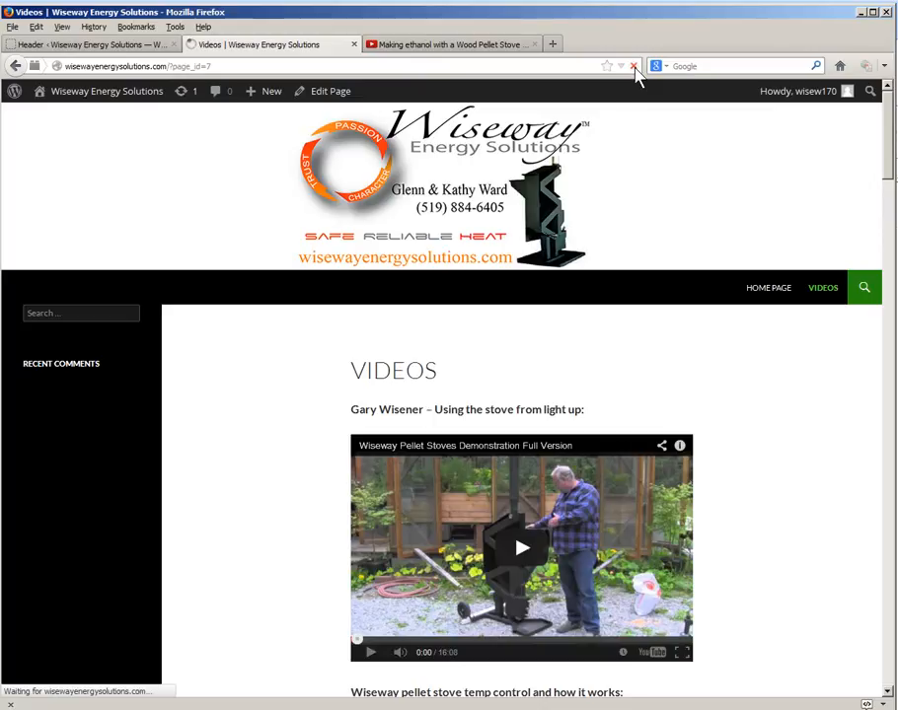